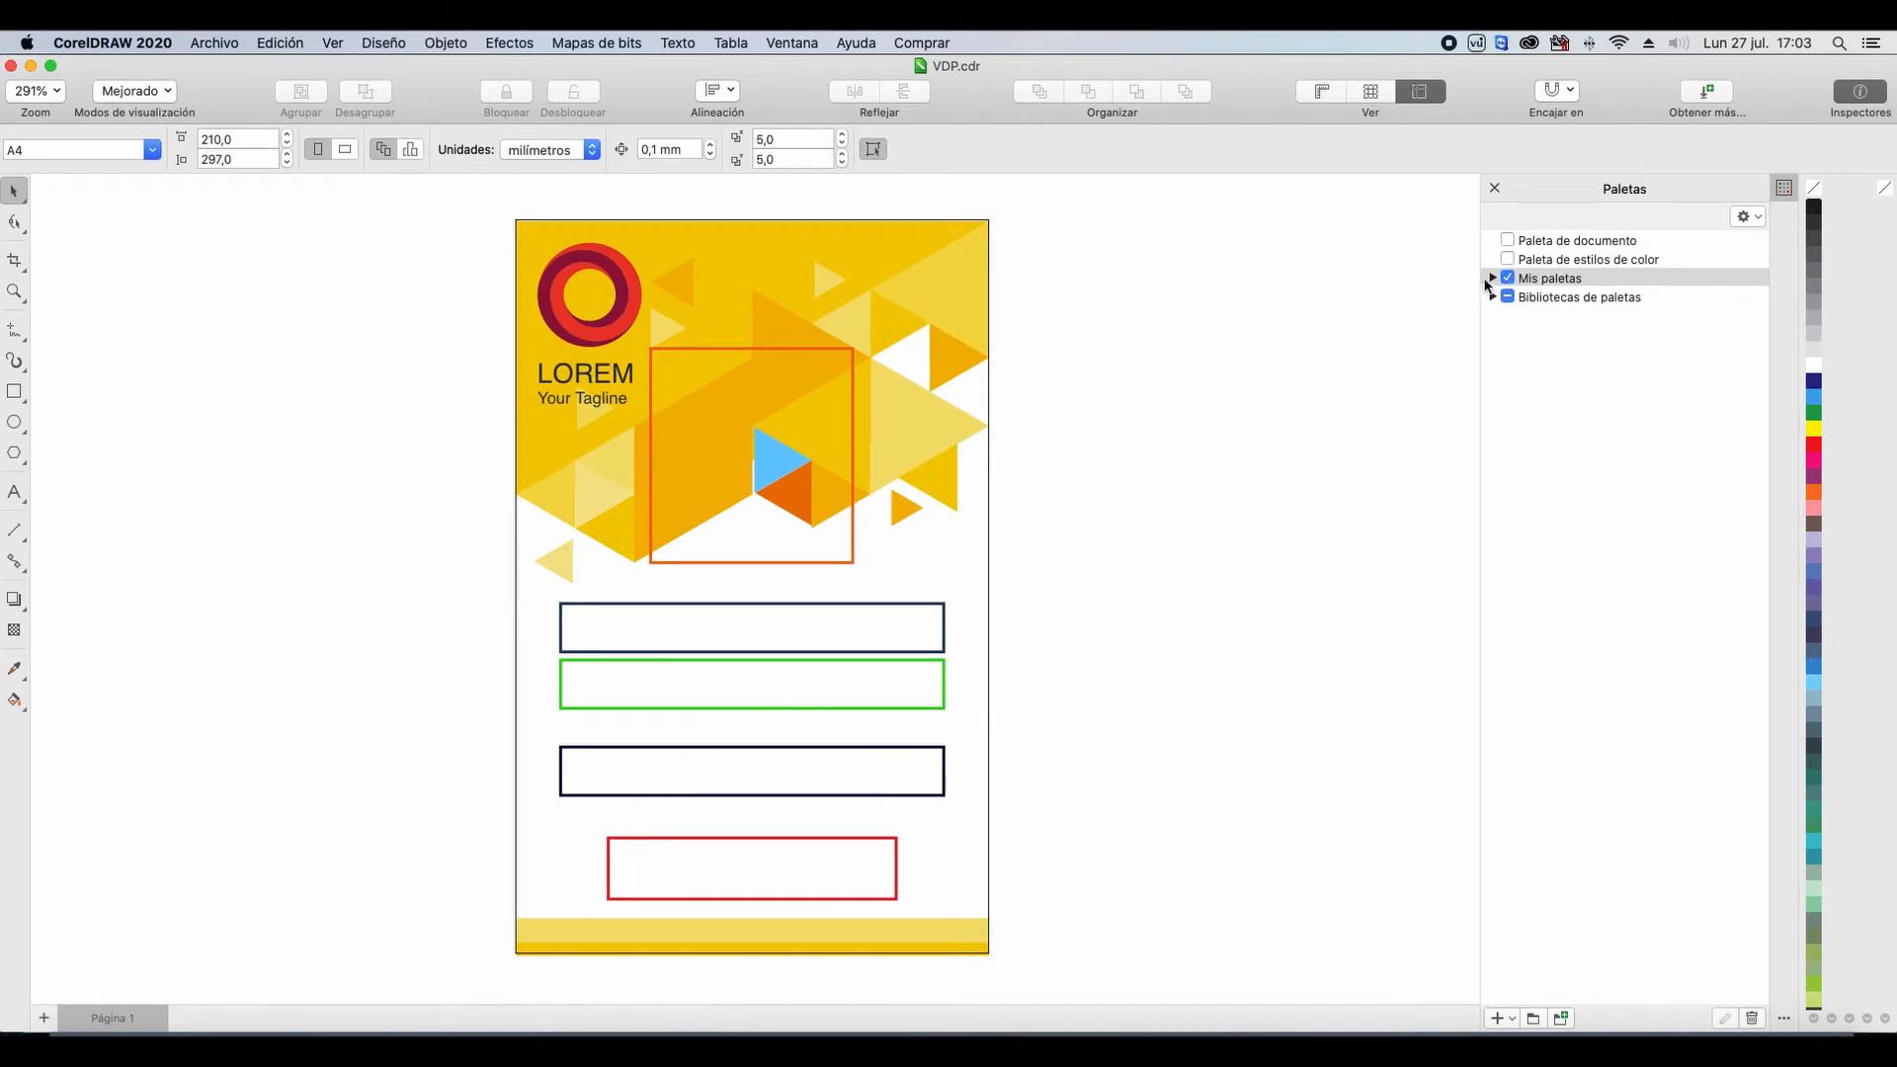
Step: Open the VDP palette from Mis paletas for editing and add a red CMYK colour (C2 M100 Y100 K0)
{"action": "left_click", "coordinate": [1491, 278]}
{"action": "left_click", "coordinate": [1547, 298]}
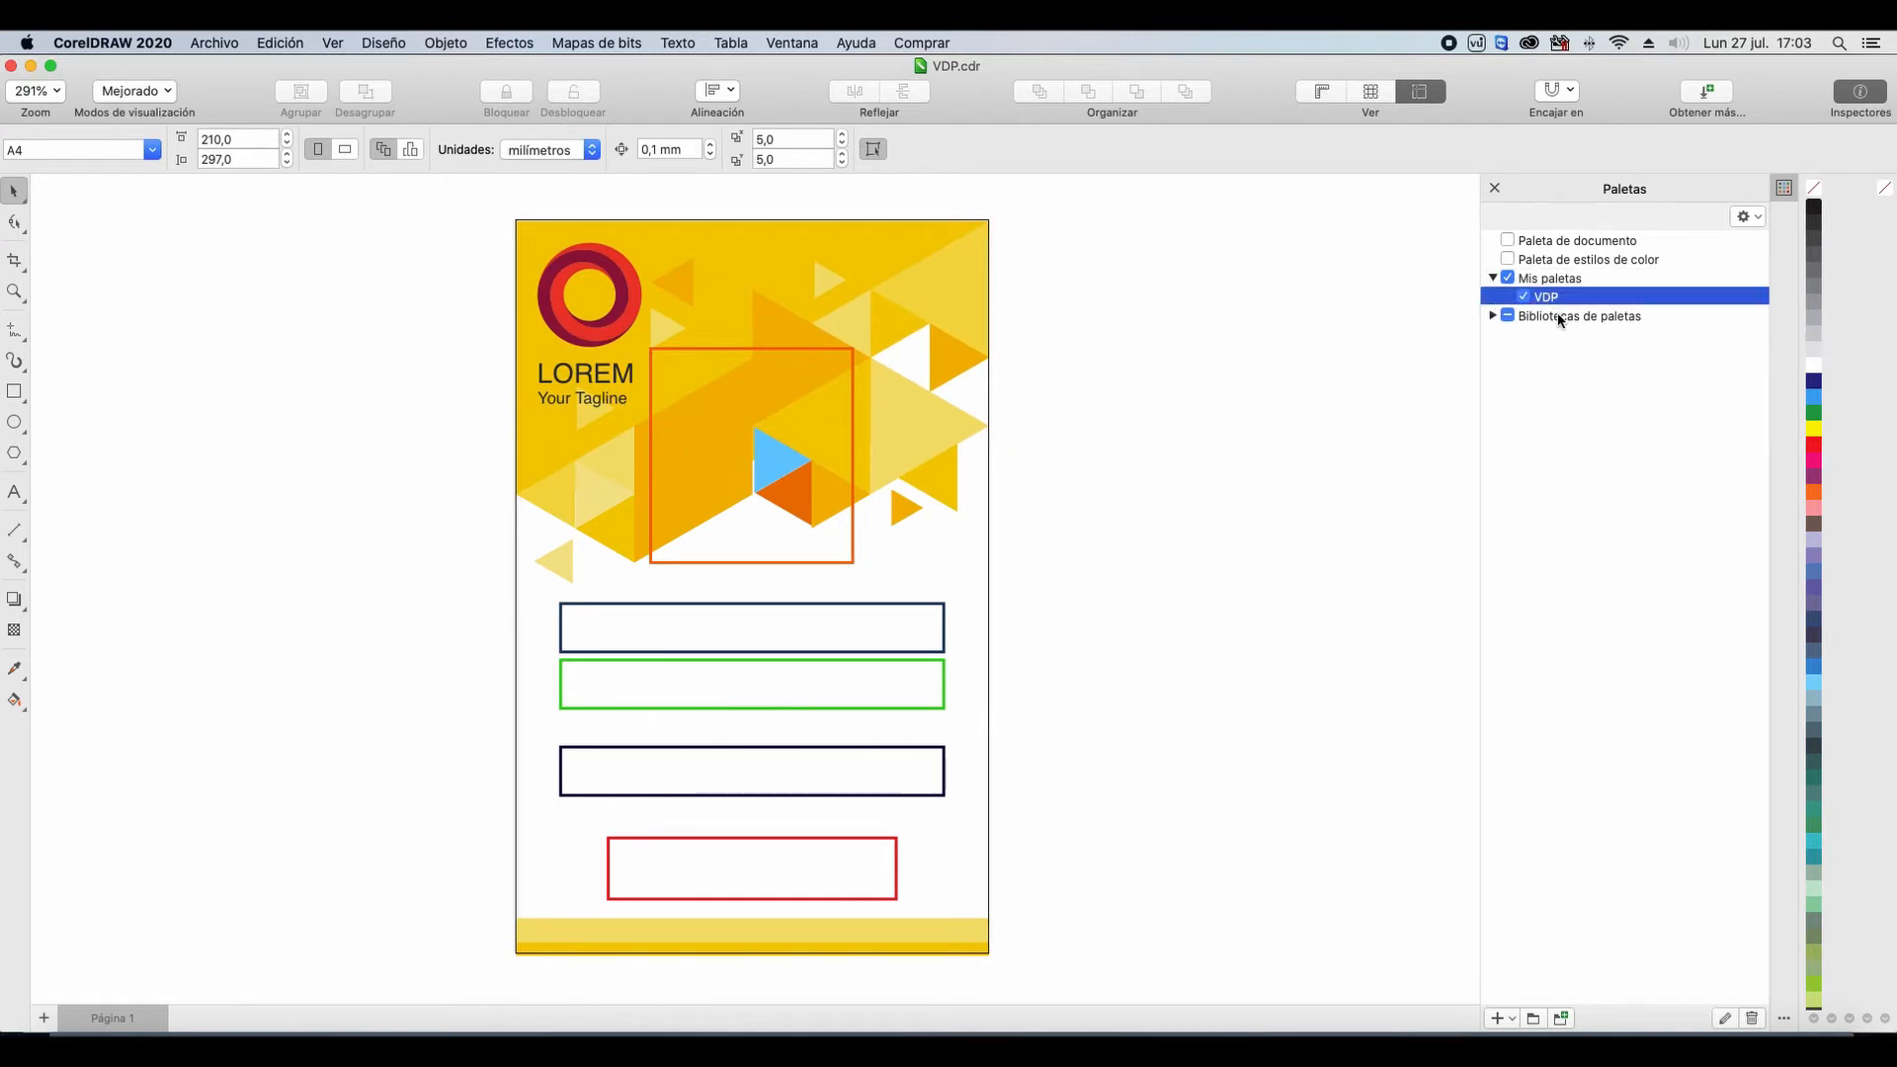
{"action": "left_click", "coordinate": [1755, 218]}
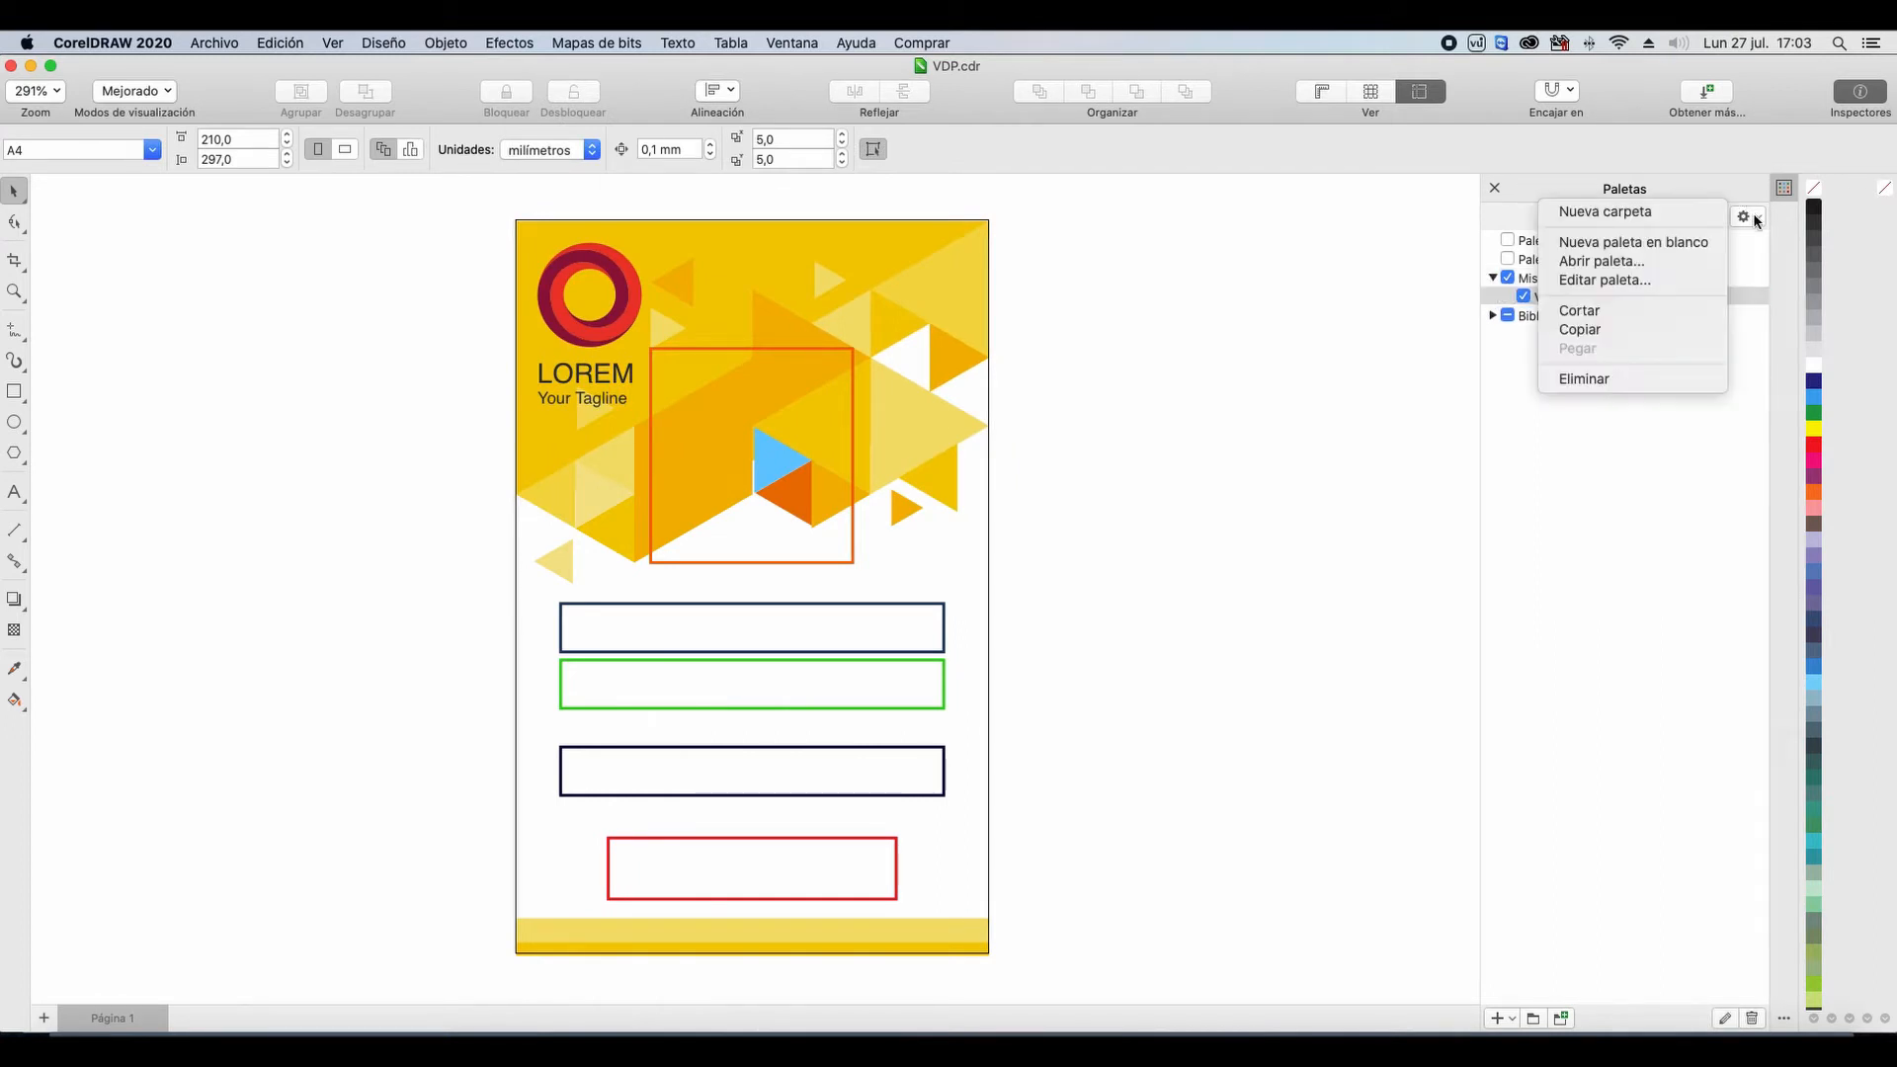
{"action": "left_click", "coordinate": [1675, 277]}
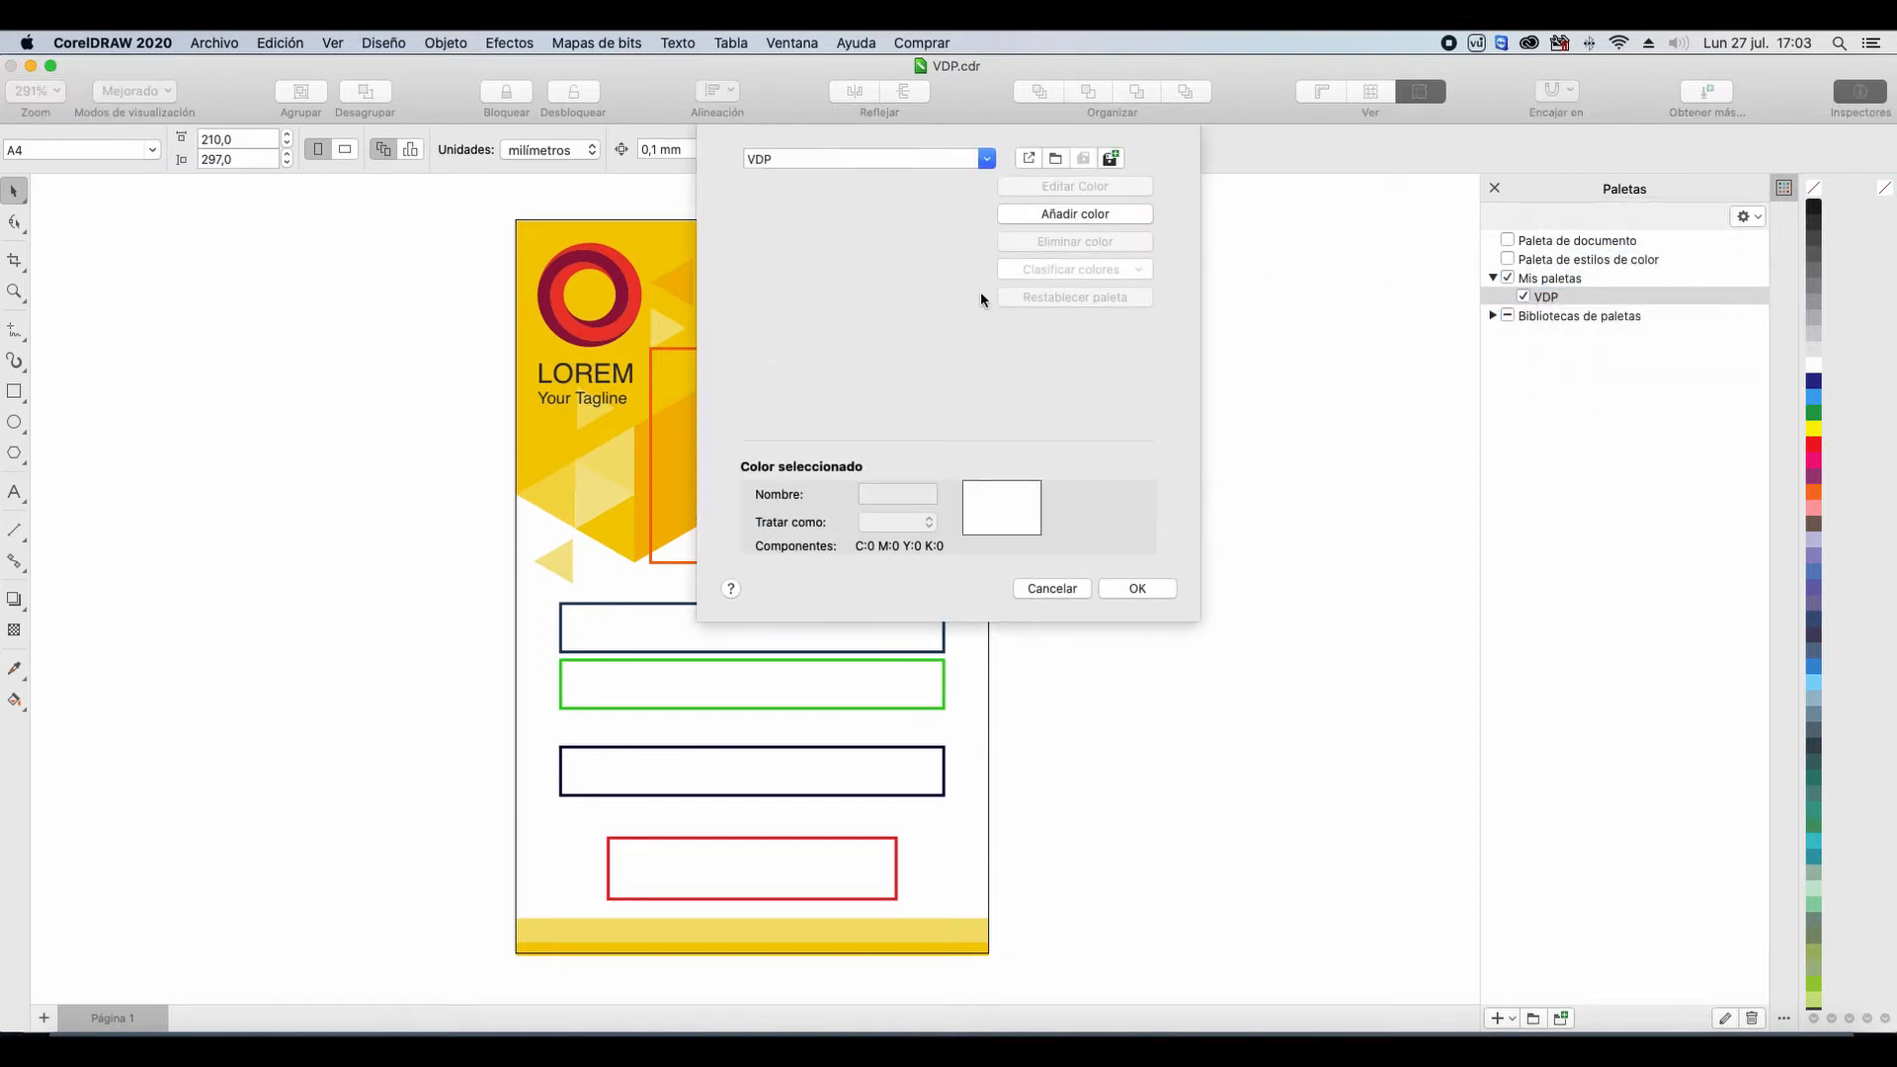
{"action": "left_click", "coordinate": [1102, 217]}
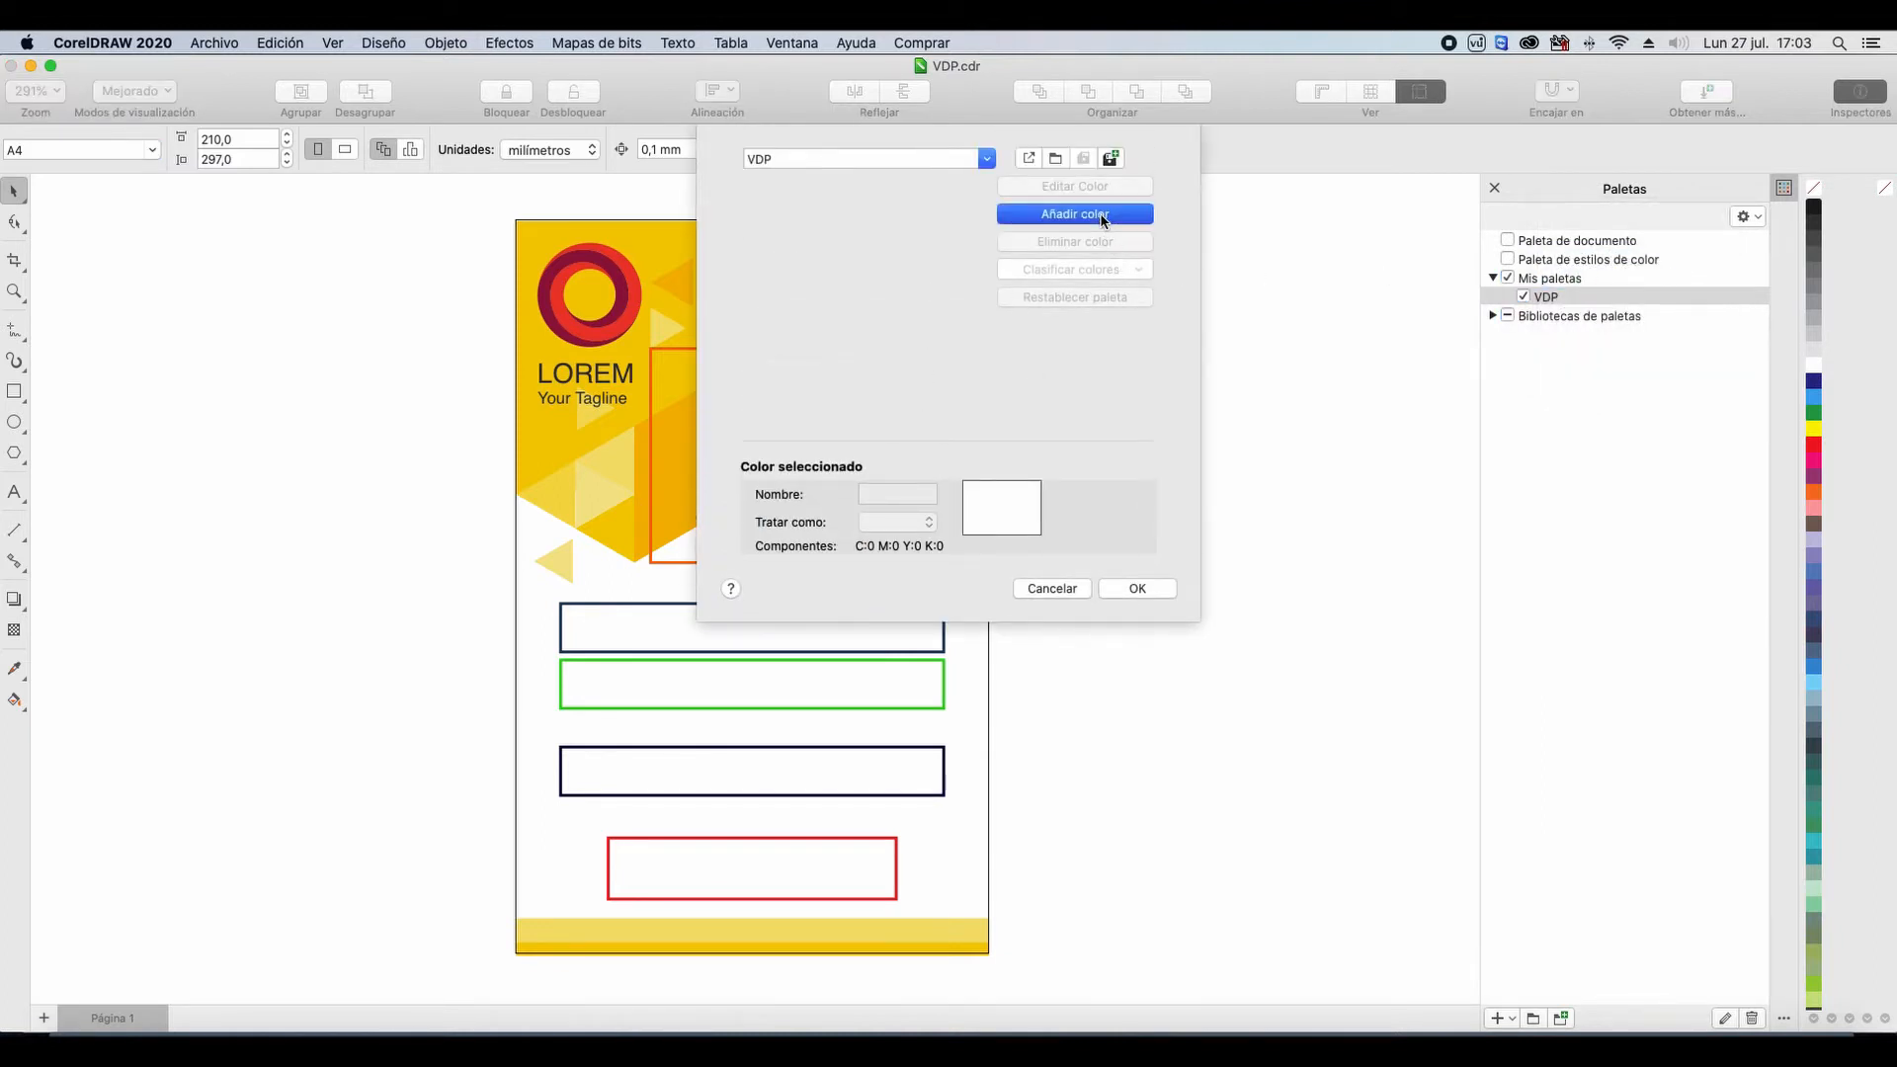
{"action": "left_click", "coordinate": [891, 224]}
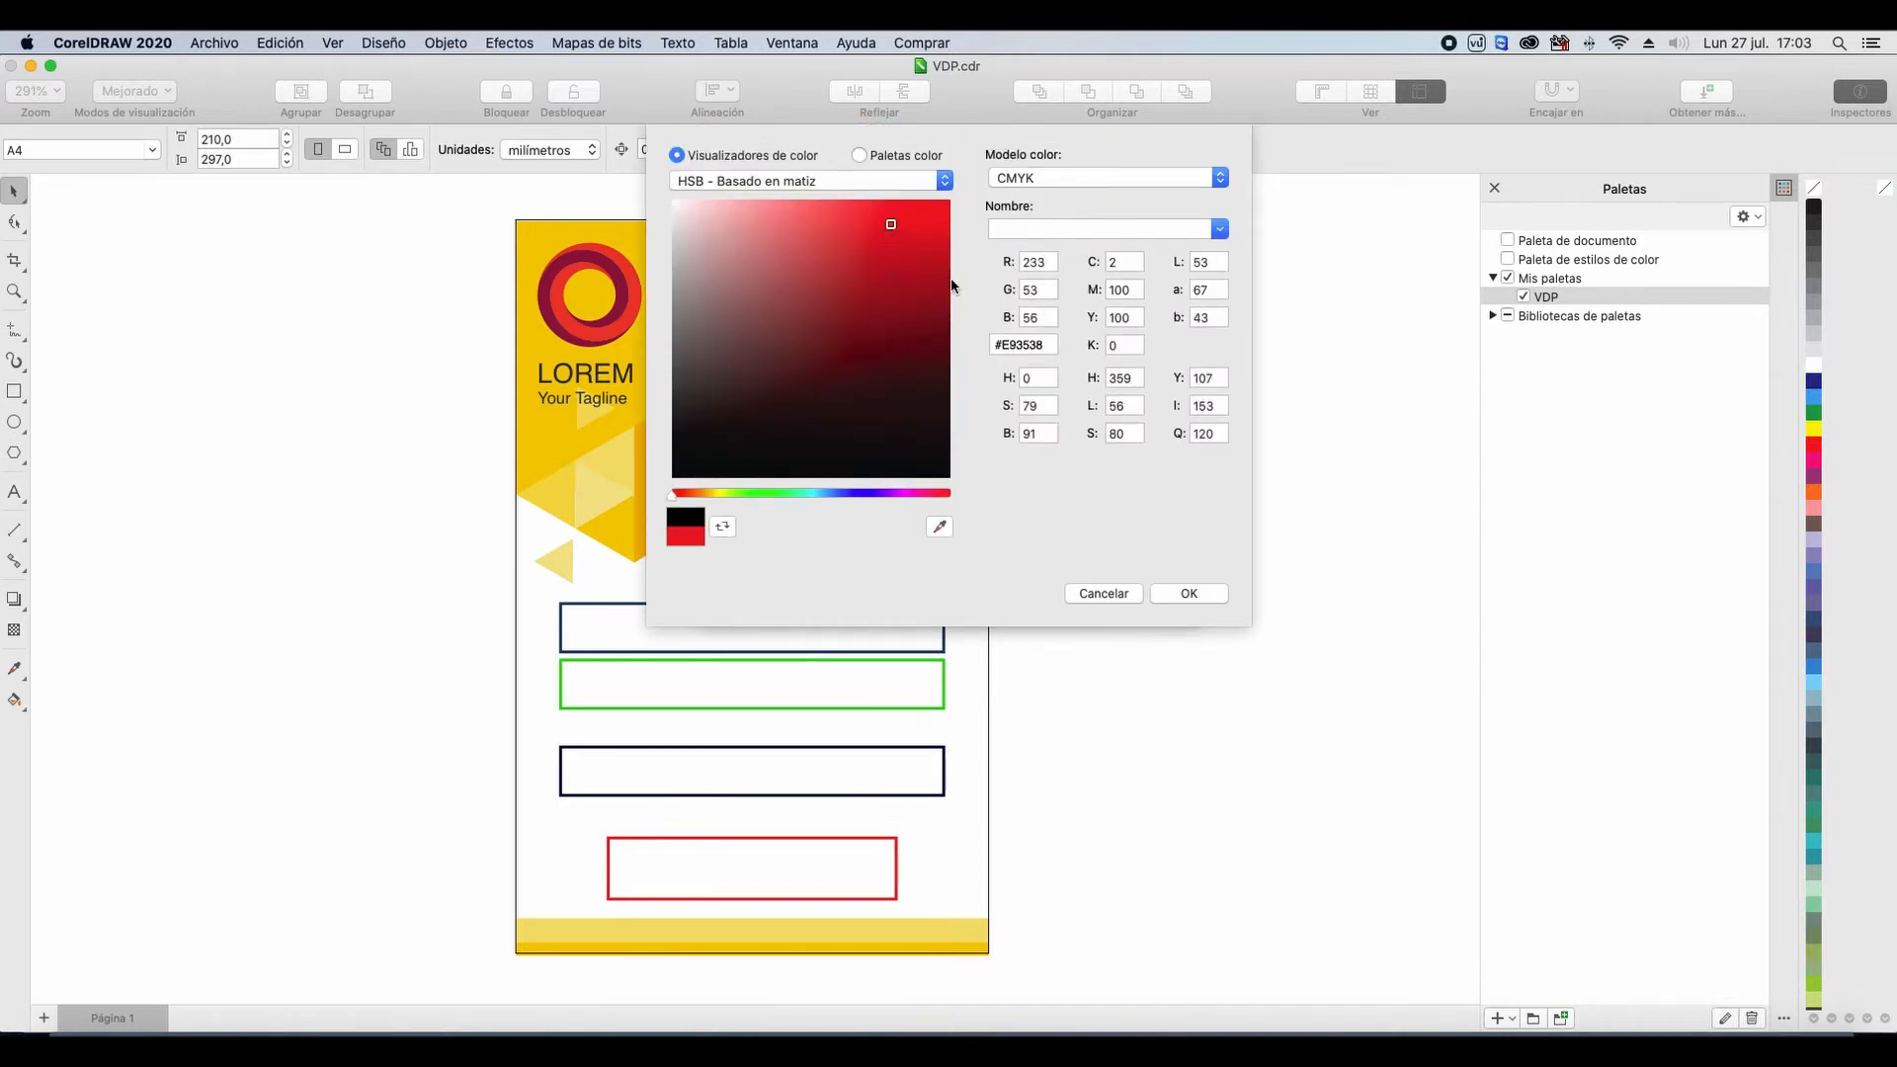
{"action": "left_click", "coordinate": [1189, 592]}
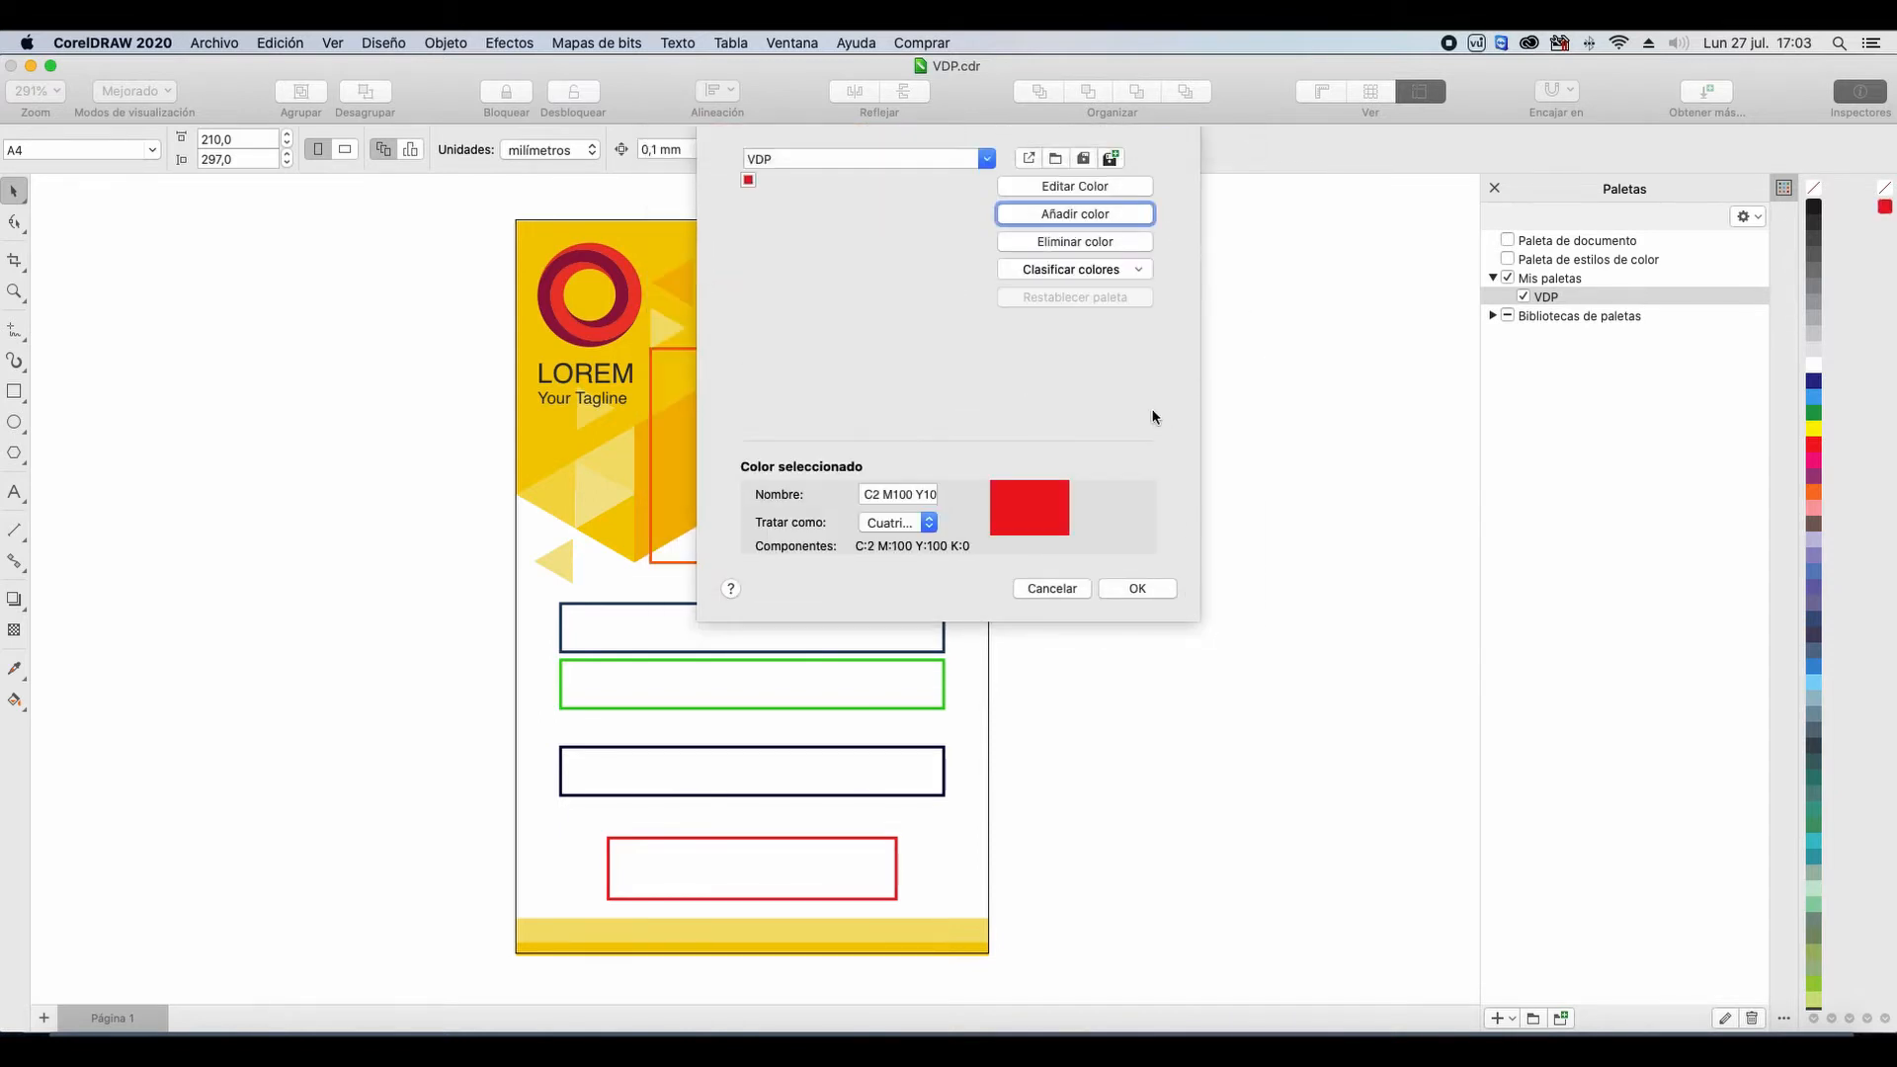
Step: Name the red palette colour VDP_nombre and have it treated as a spot colour (Directos)
{"action": "triple_click", "coordinate": [907, 494]}
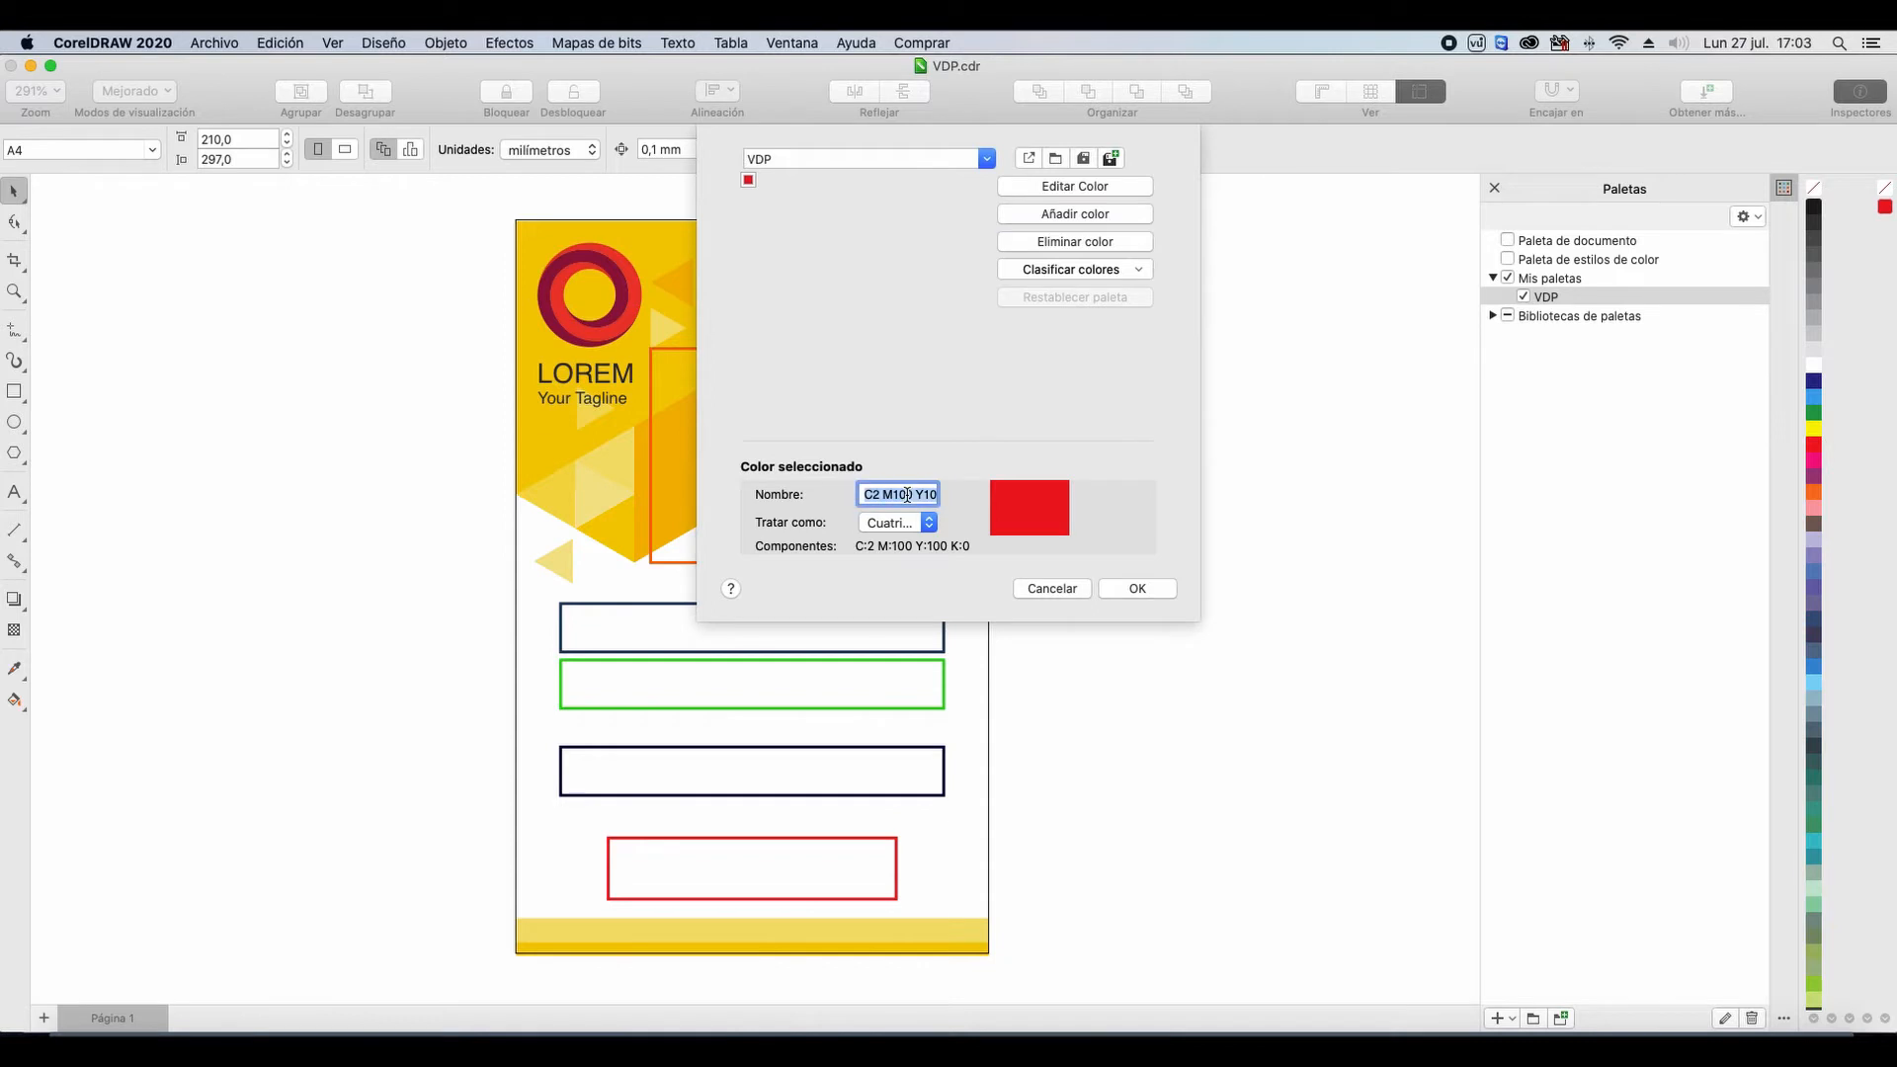
{"action": "type", "text": "VDP_nombre"}
{"action": "left_click", "coordinate": [918, 523]}
{"action": "left_click", "coordinate": [892, 538]}
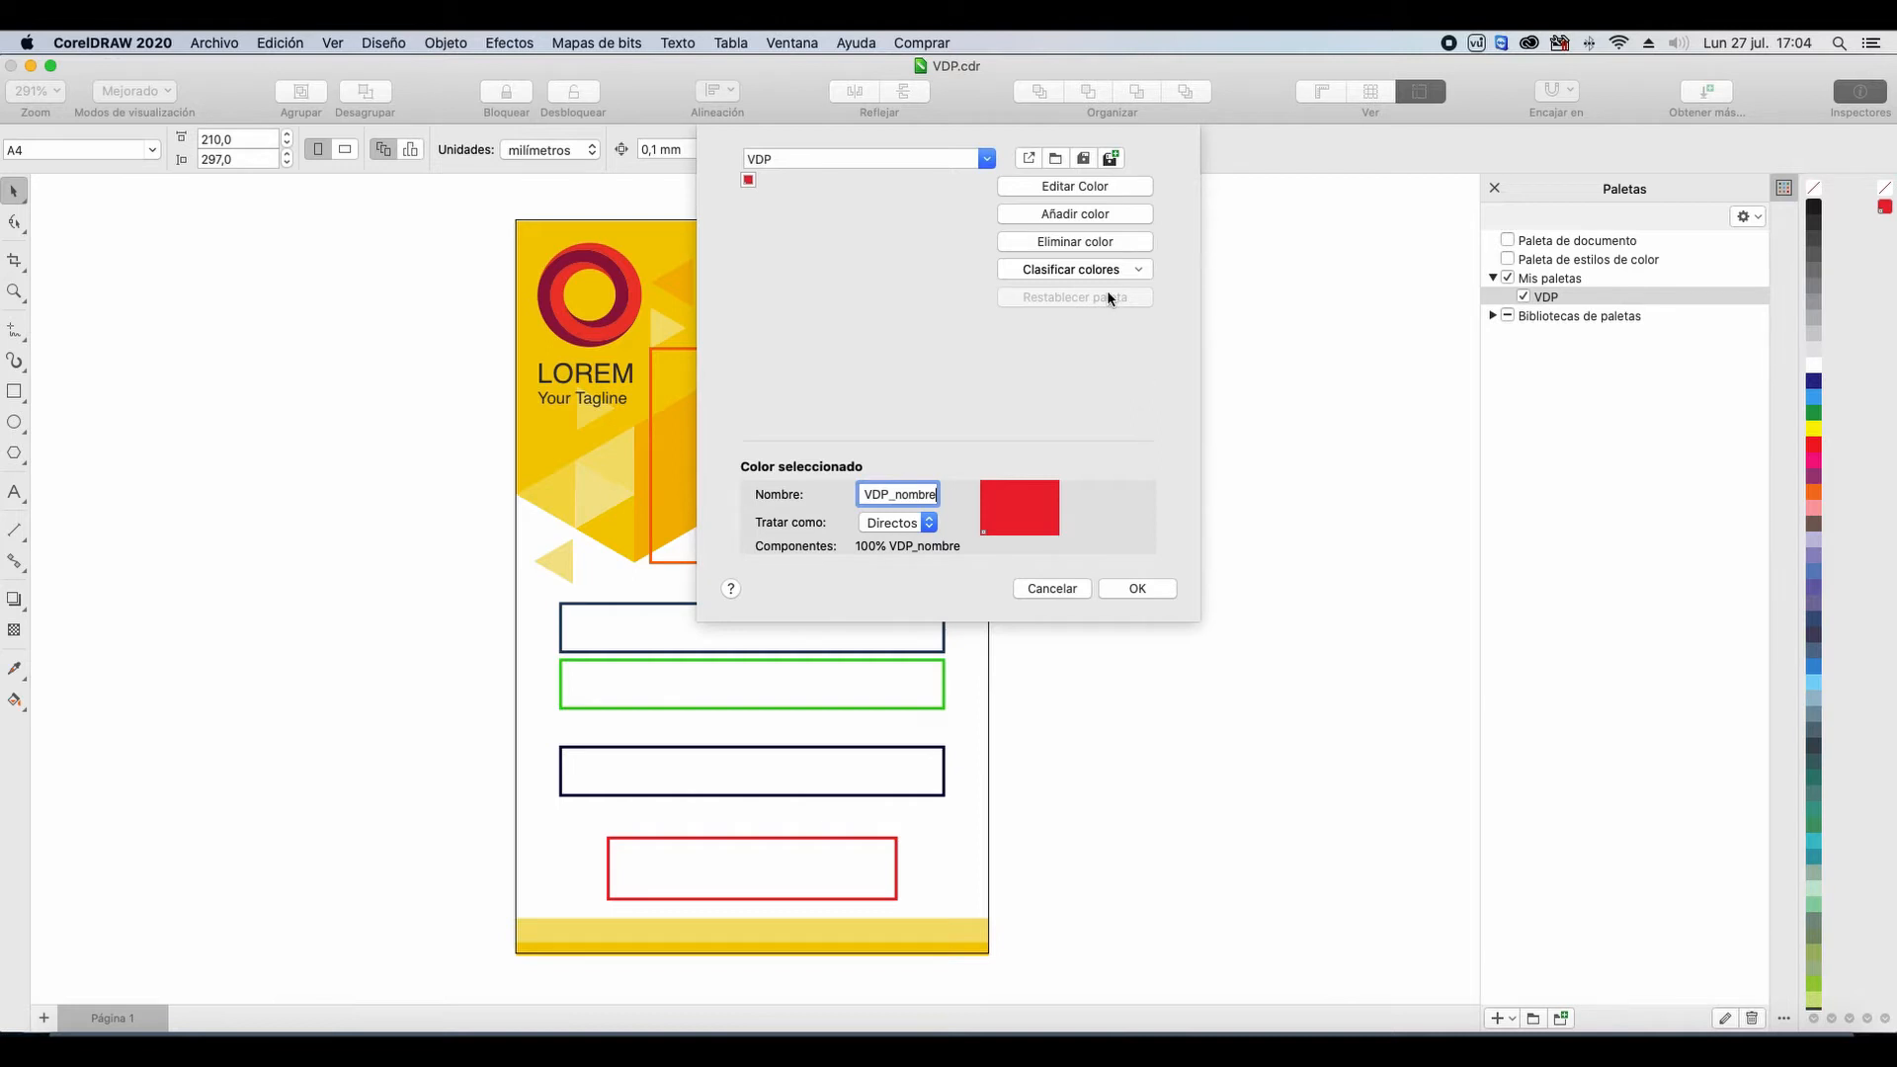
Step: Add a second colour, a greyish brown CMYK mix (C38 M48 Y41 K4), to the VDP palette
{"action": "left_click", "coordinate": [1108, 215]}
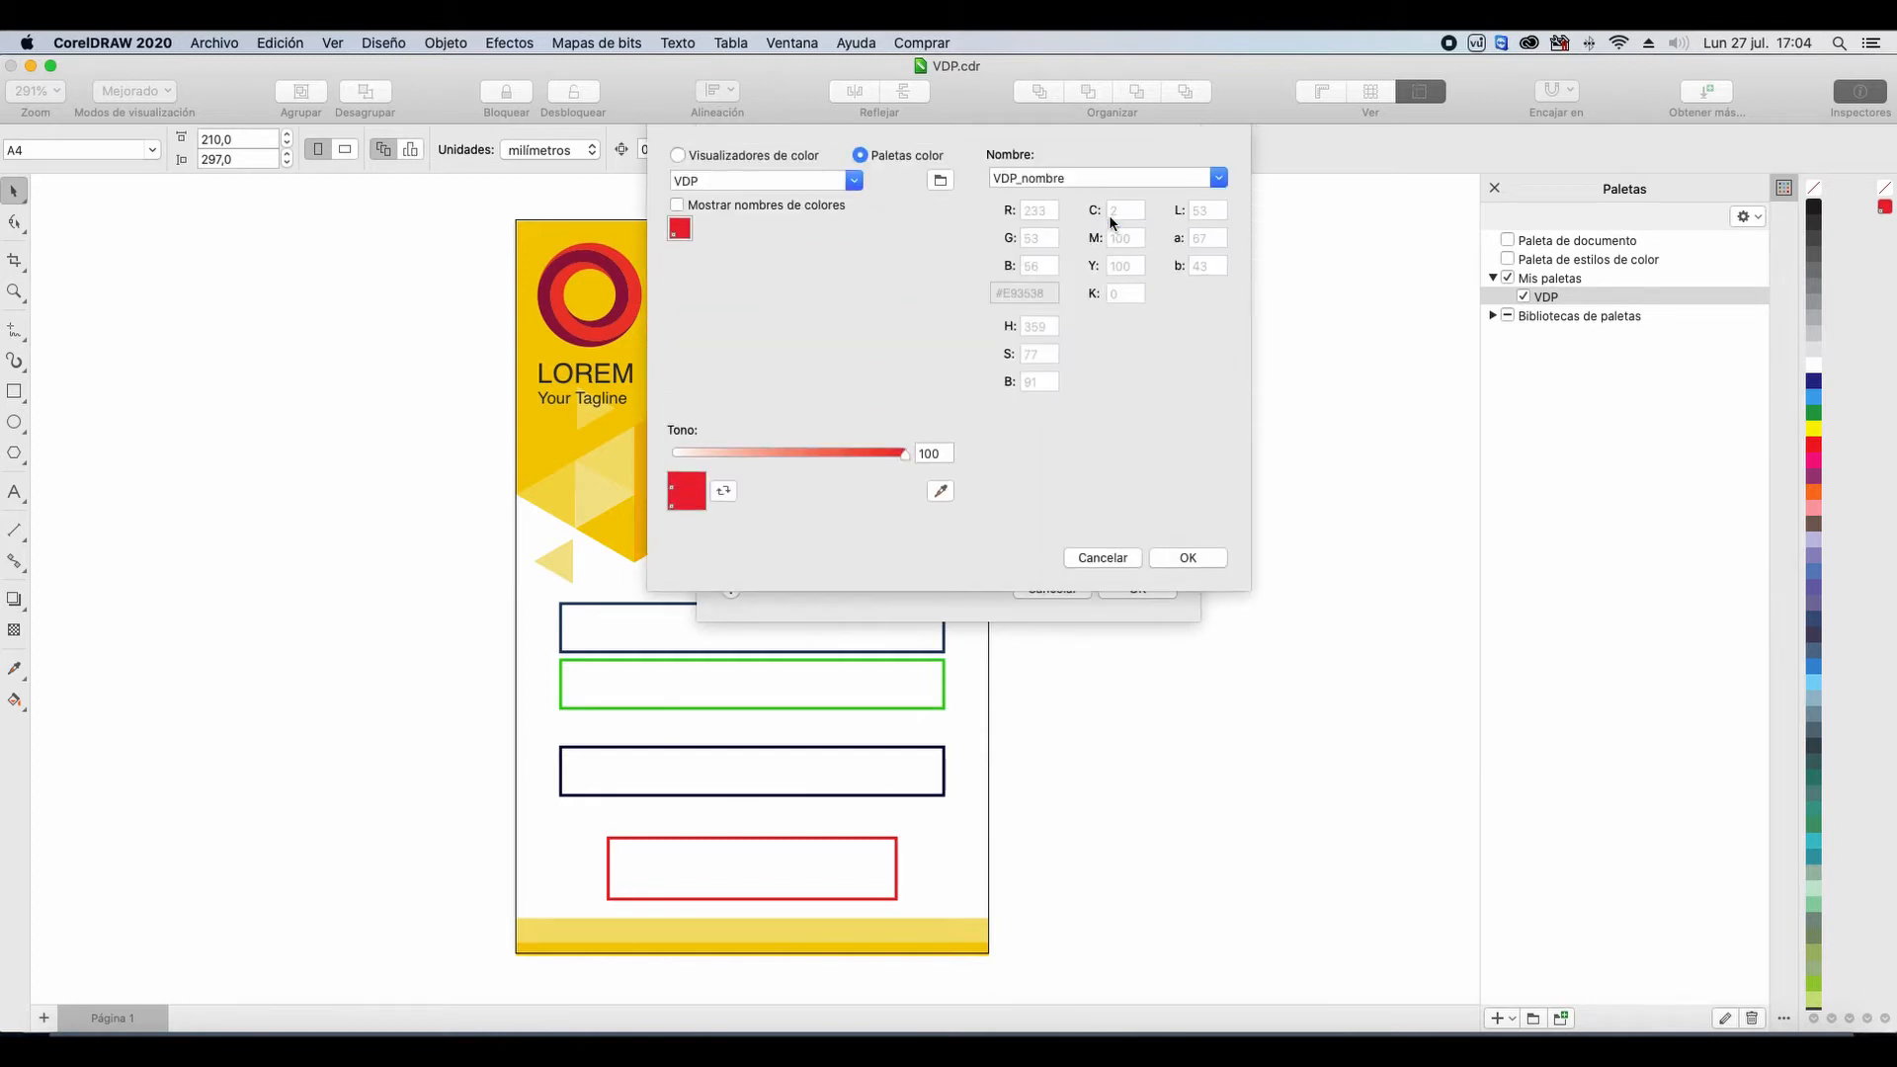
{"action": "left_click", "coordinate": [726, 182]}
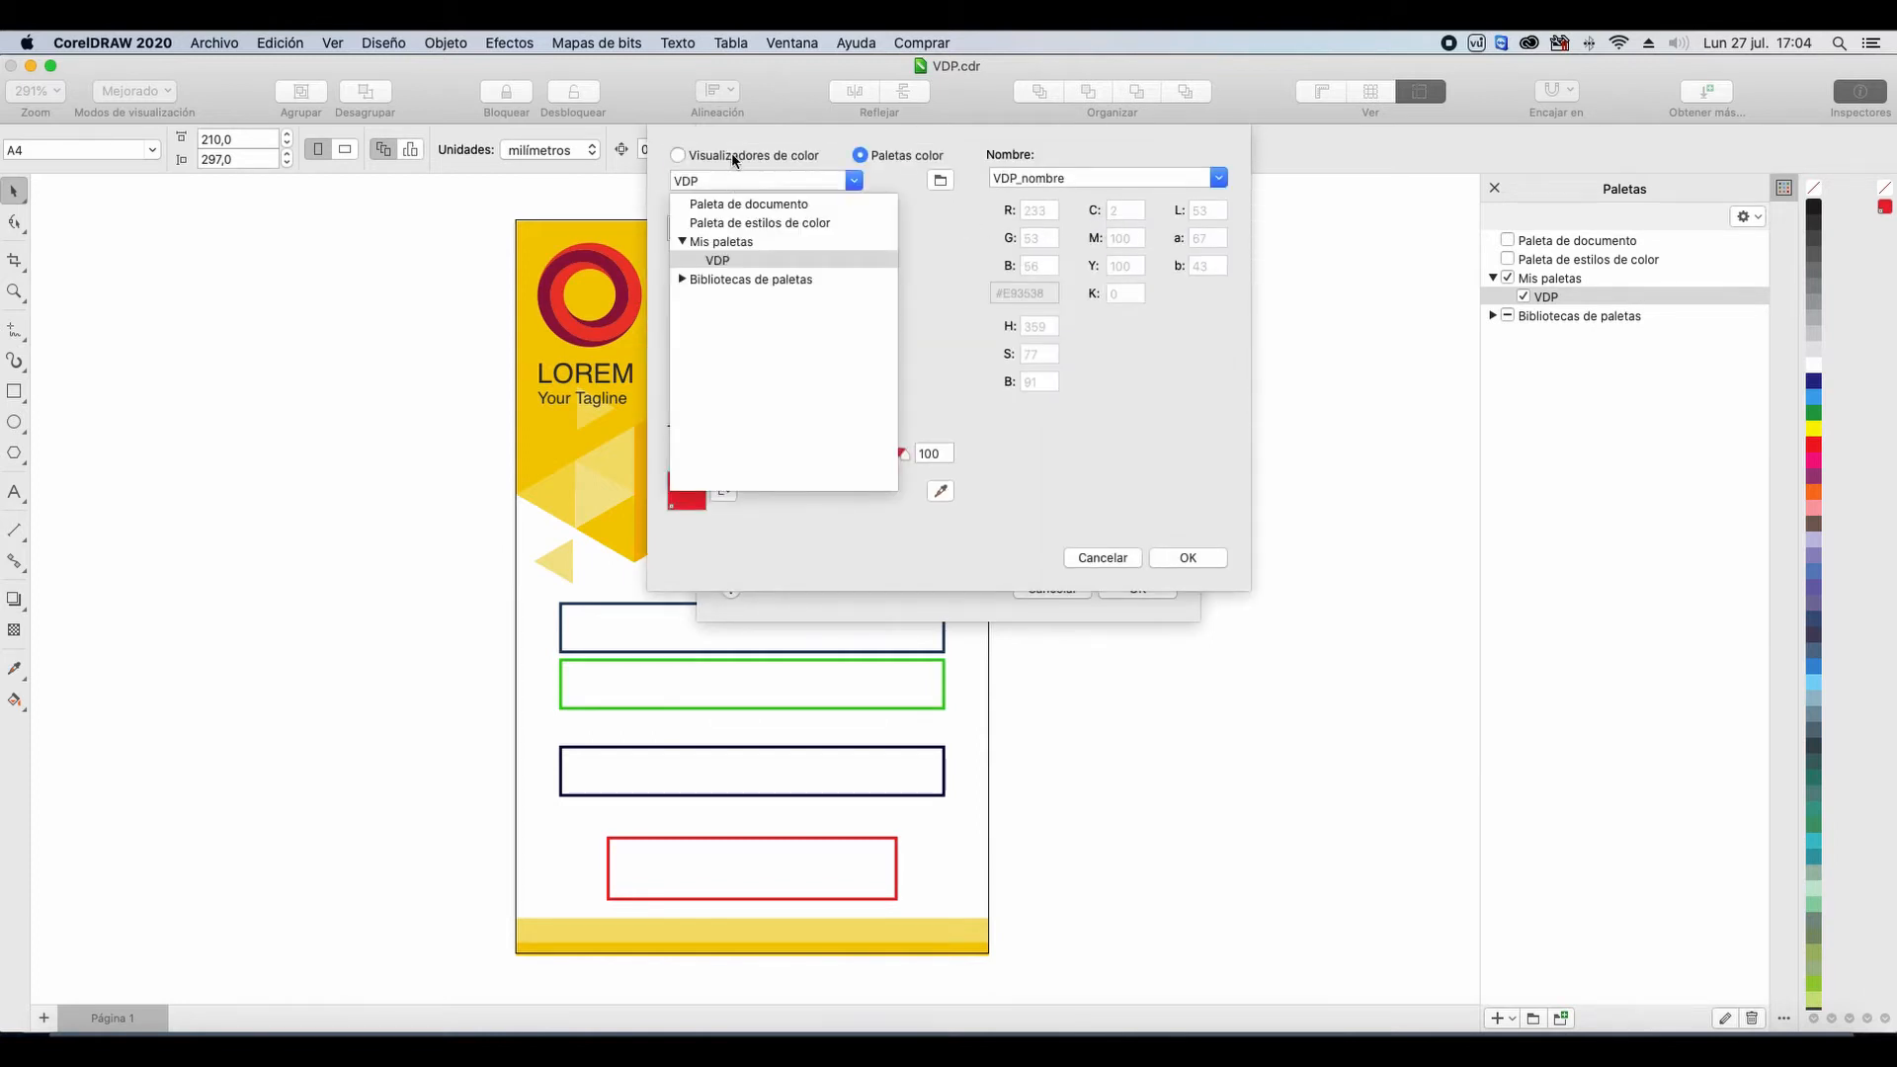
{"action": "left_click", "coordinate": [889, 165]}
{"action": "left_click", "coordinate": [753, 164]}
{"action": "left_click", "coordinate": [716, 302]}
{"action": "left_click", "coordinate": [1191, 595]}
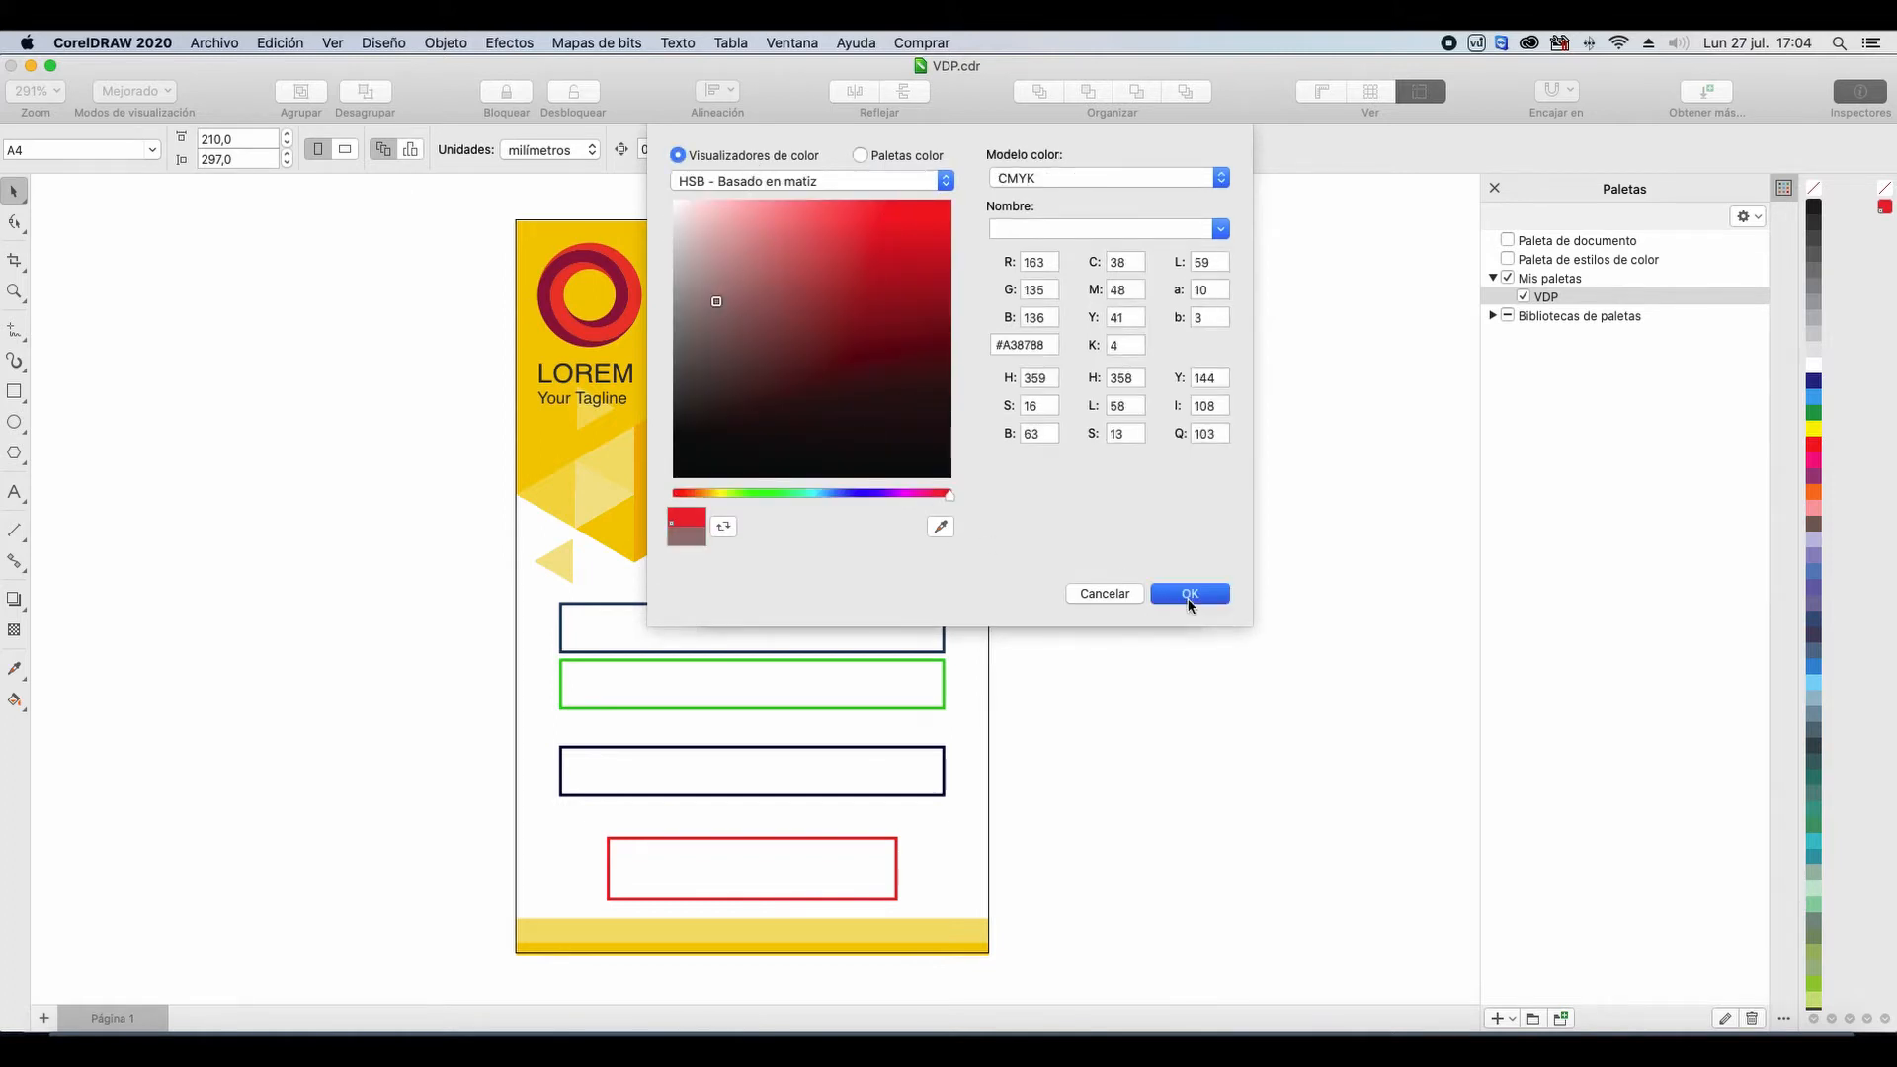
Step: Name the greyish brown palette colour VDP_apellido and have it treated as a spot colour (Directos)
{"action": "left_click", "coordinate": [766, 179]}
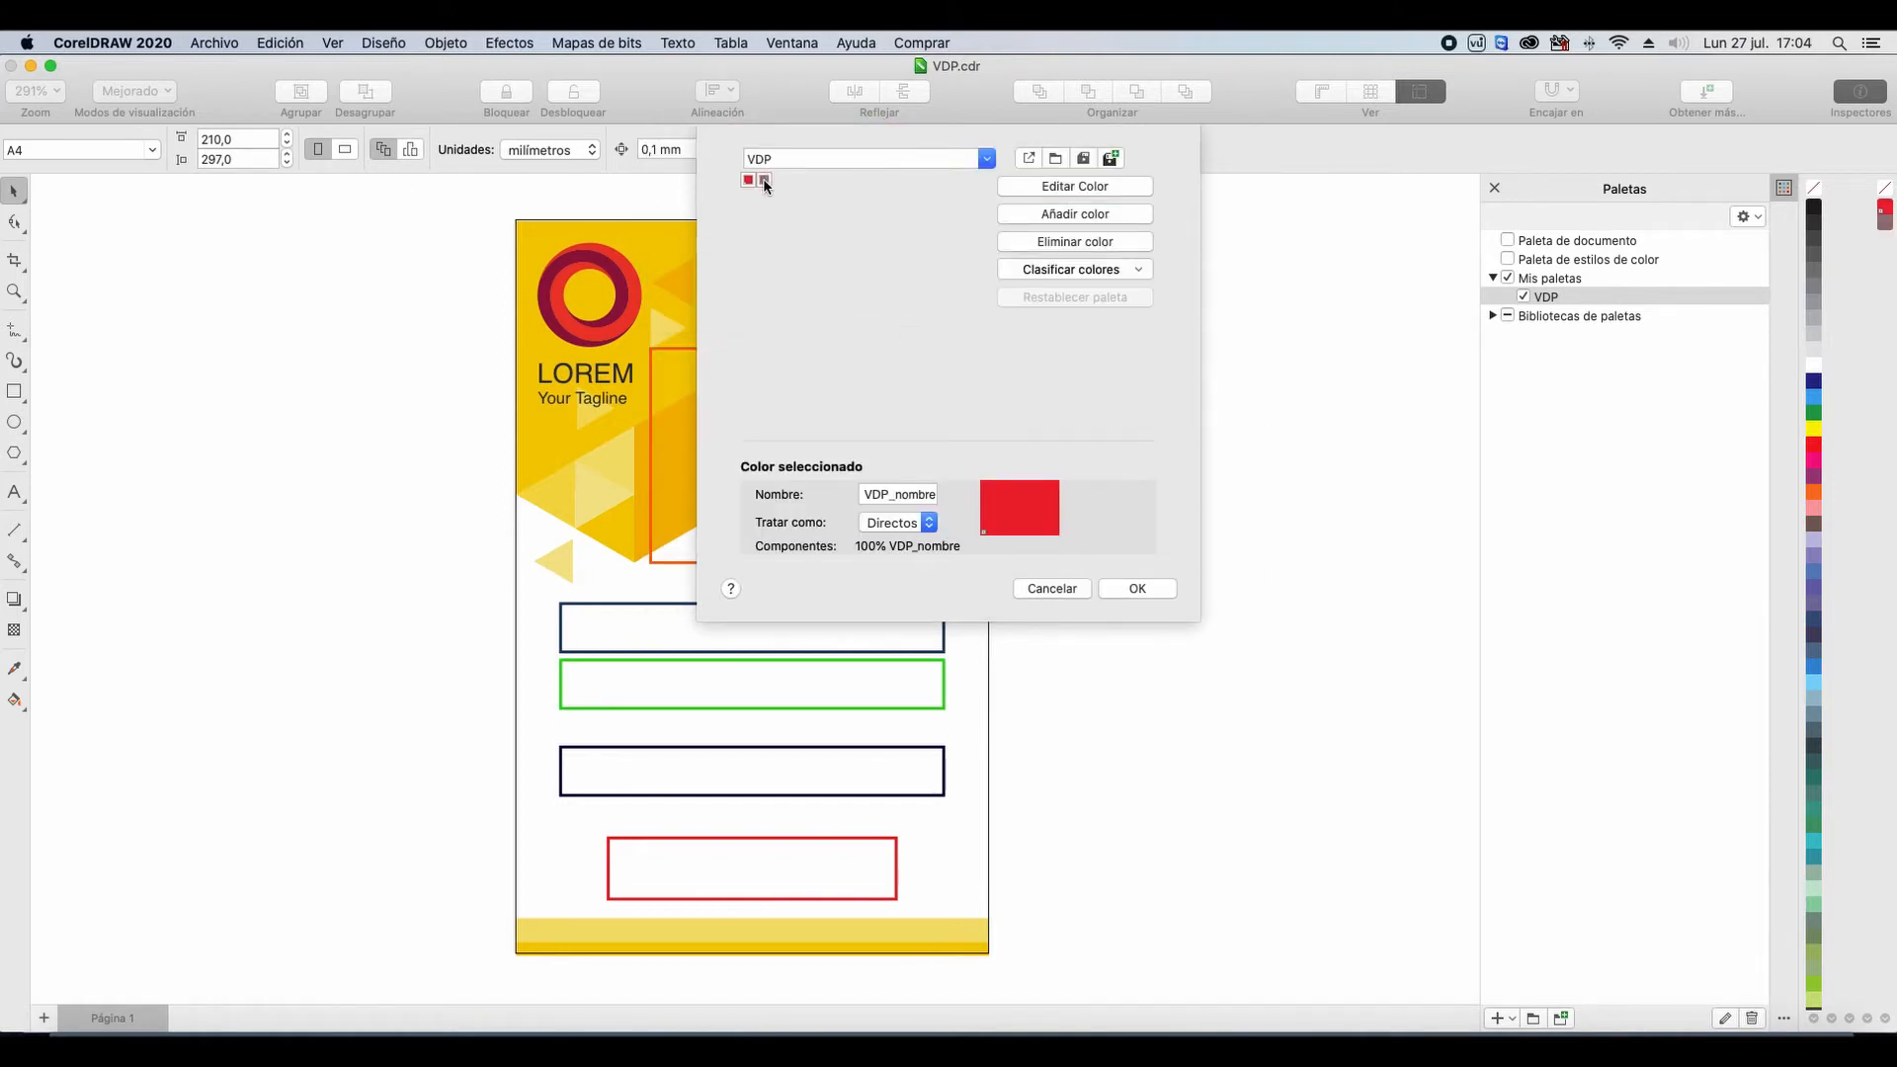
{"action": "left_click", "coordinate": [896, 495]}
{"action": "type", "text": "VD"}
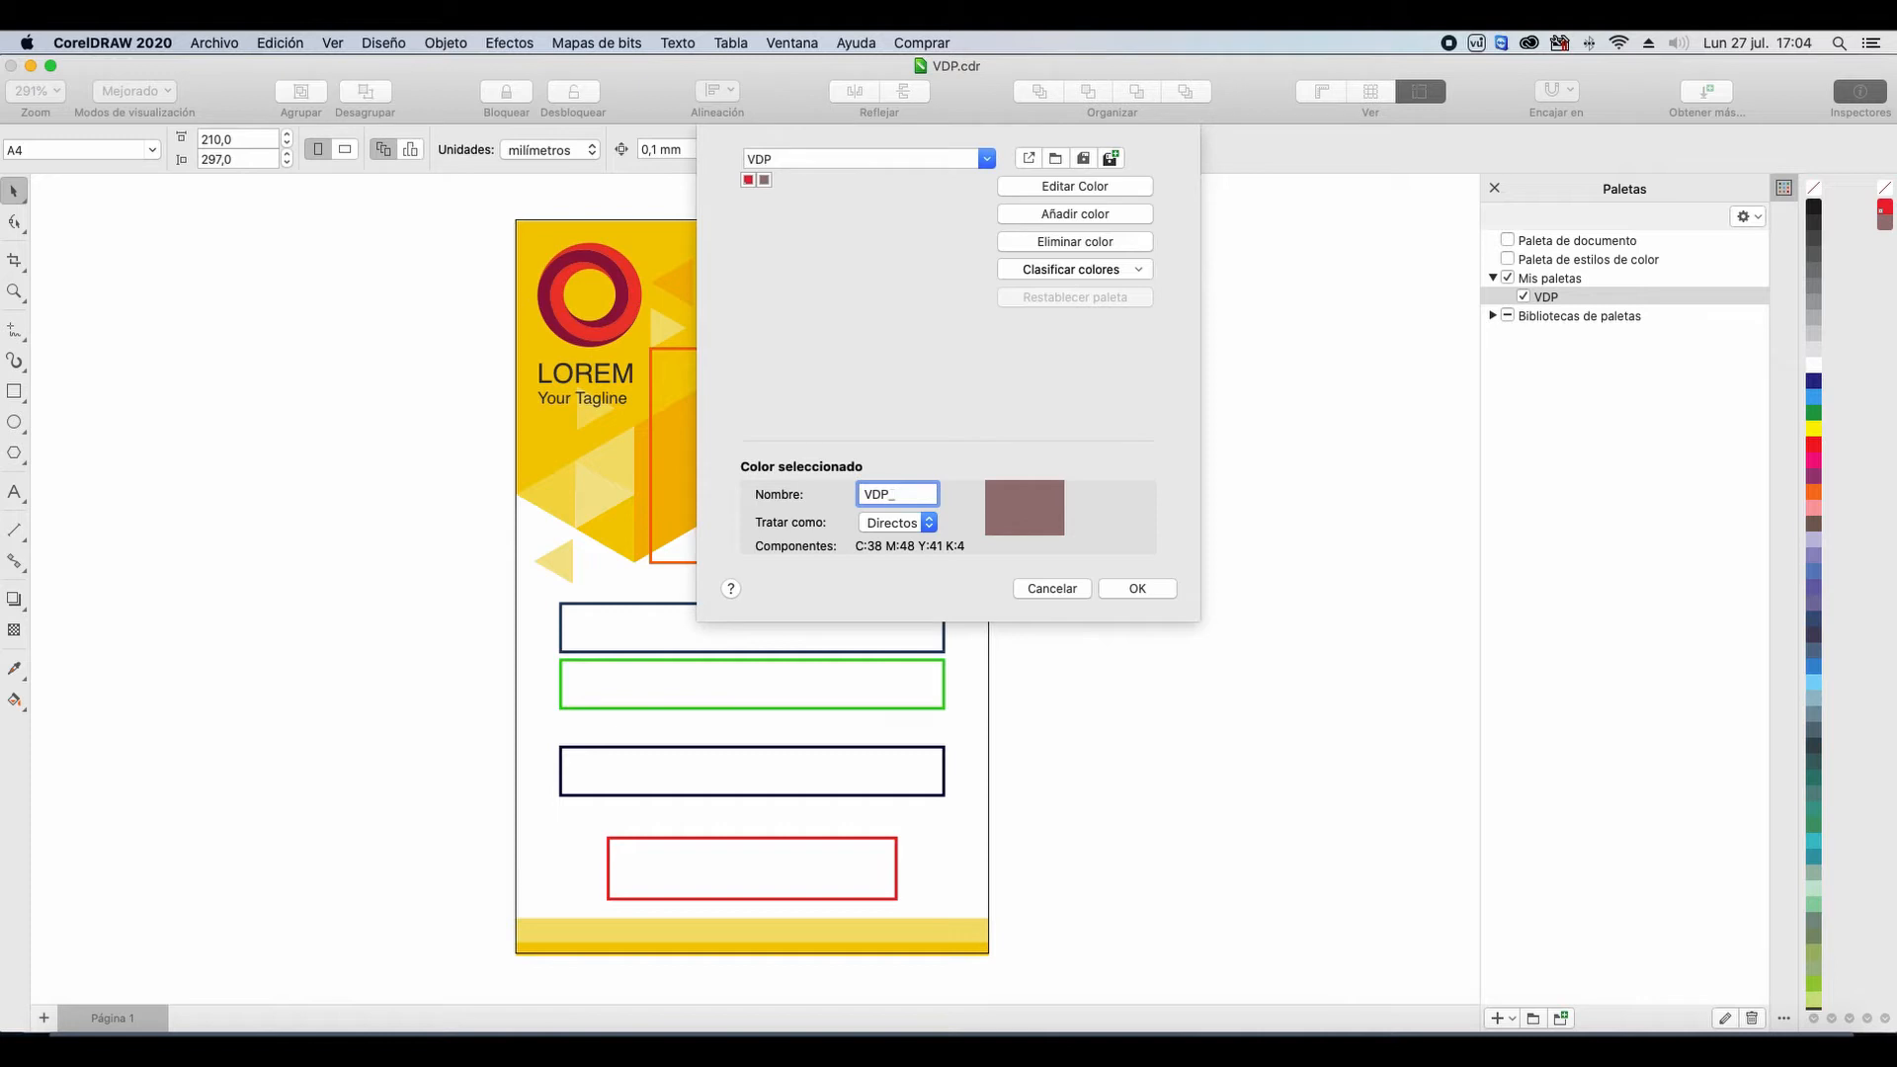
{"action": "type", "text": "P_apel"}
{"action": "left_click", "coordinate": [898, 518]}
{"action": "left_click", "coordinate": [898, 524]}
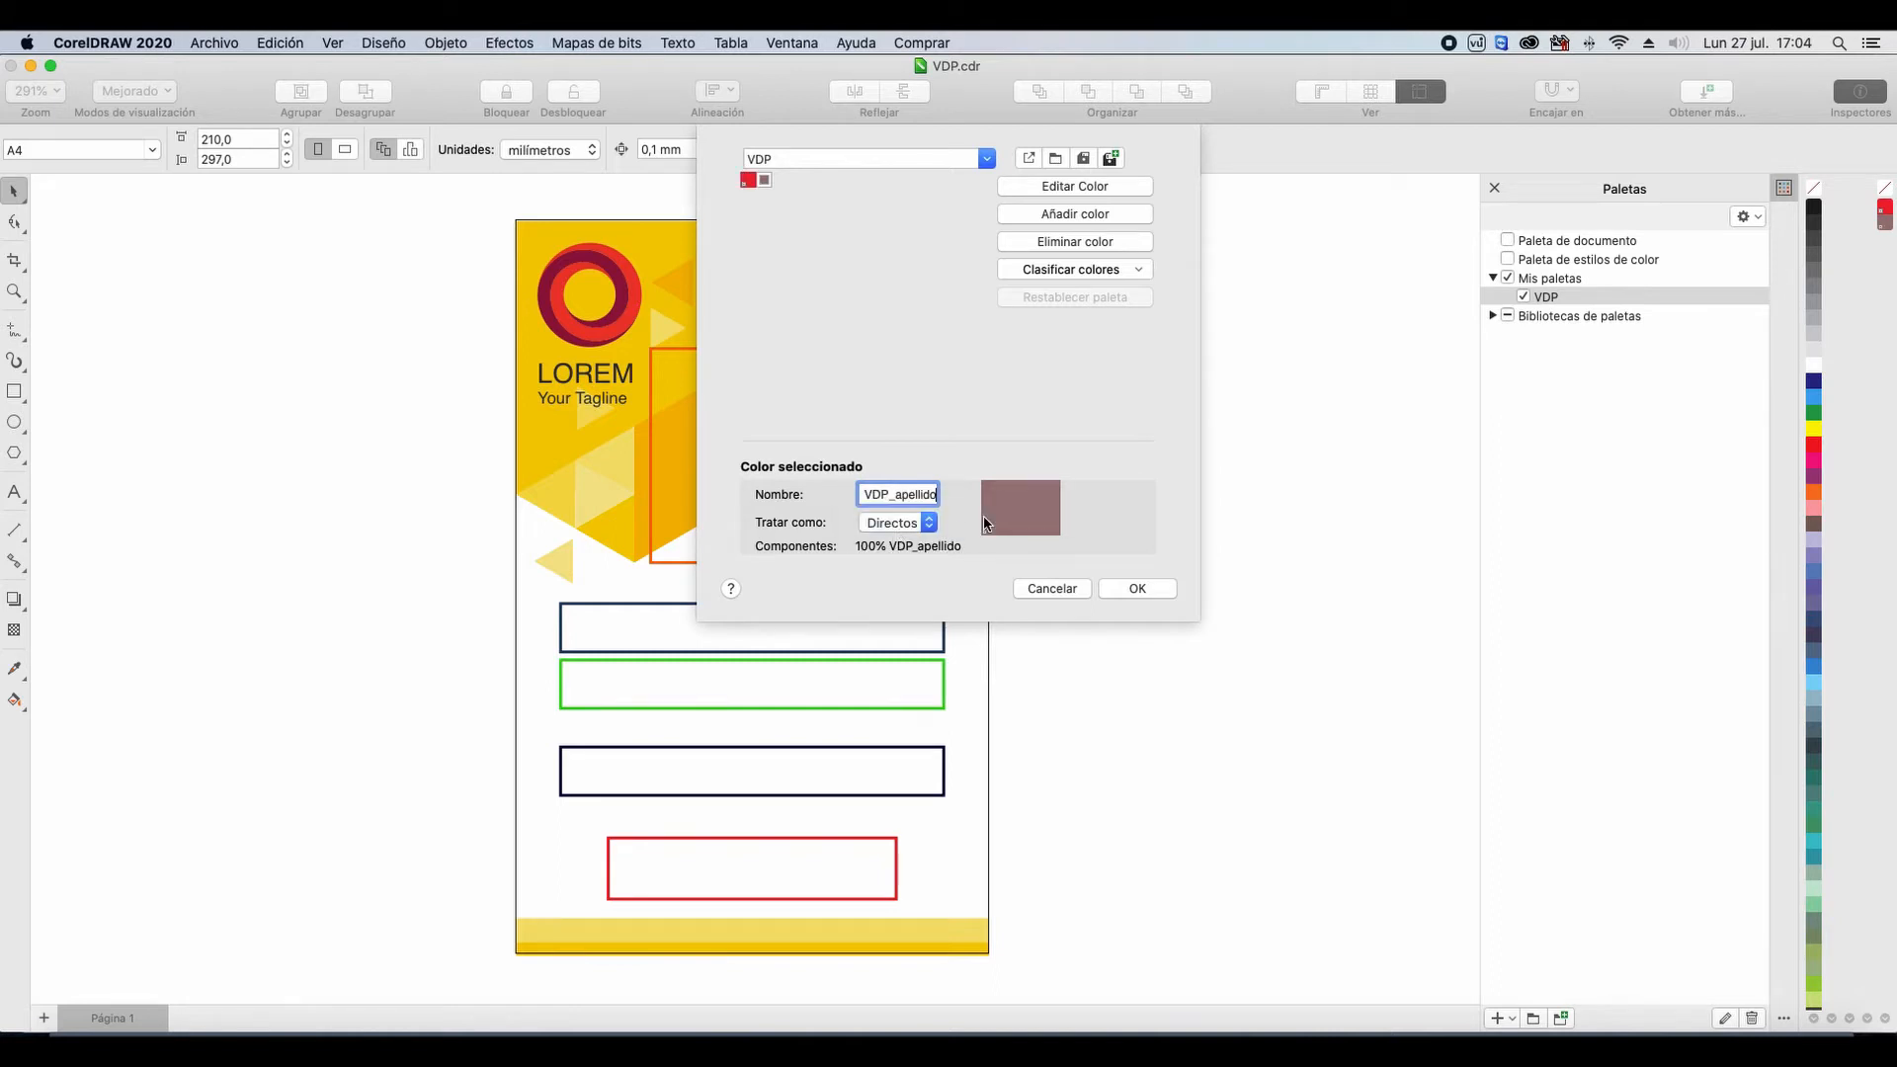
Step: Add a near-black colour (C62 M71 Y65 K86) to the palette as a spot colour (Directos) named VDP_foto
{"action": "left_click", "coordinate": [1087, 213]}
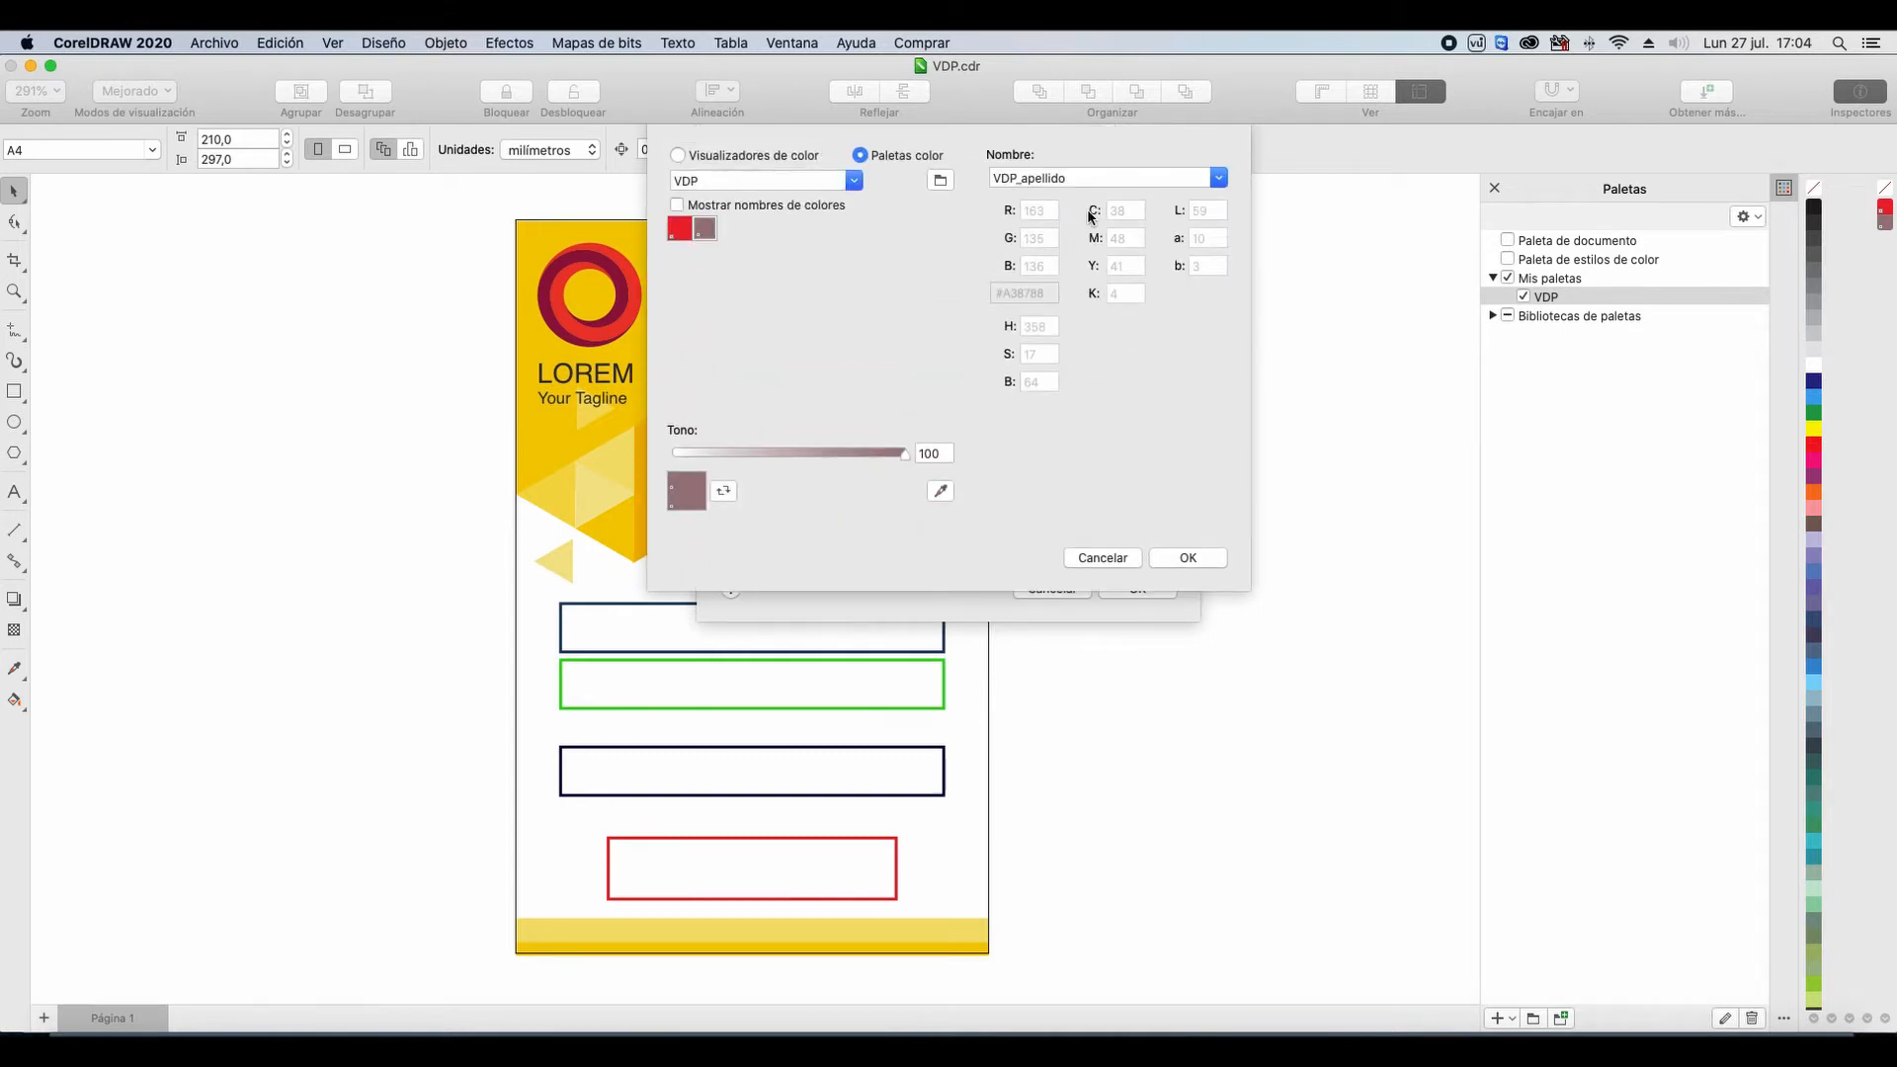
{"action": "left_click", "coordinate": [758, 158]}
{"action": "left_click", "coordinate": [876, 435]}
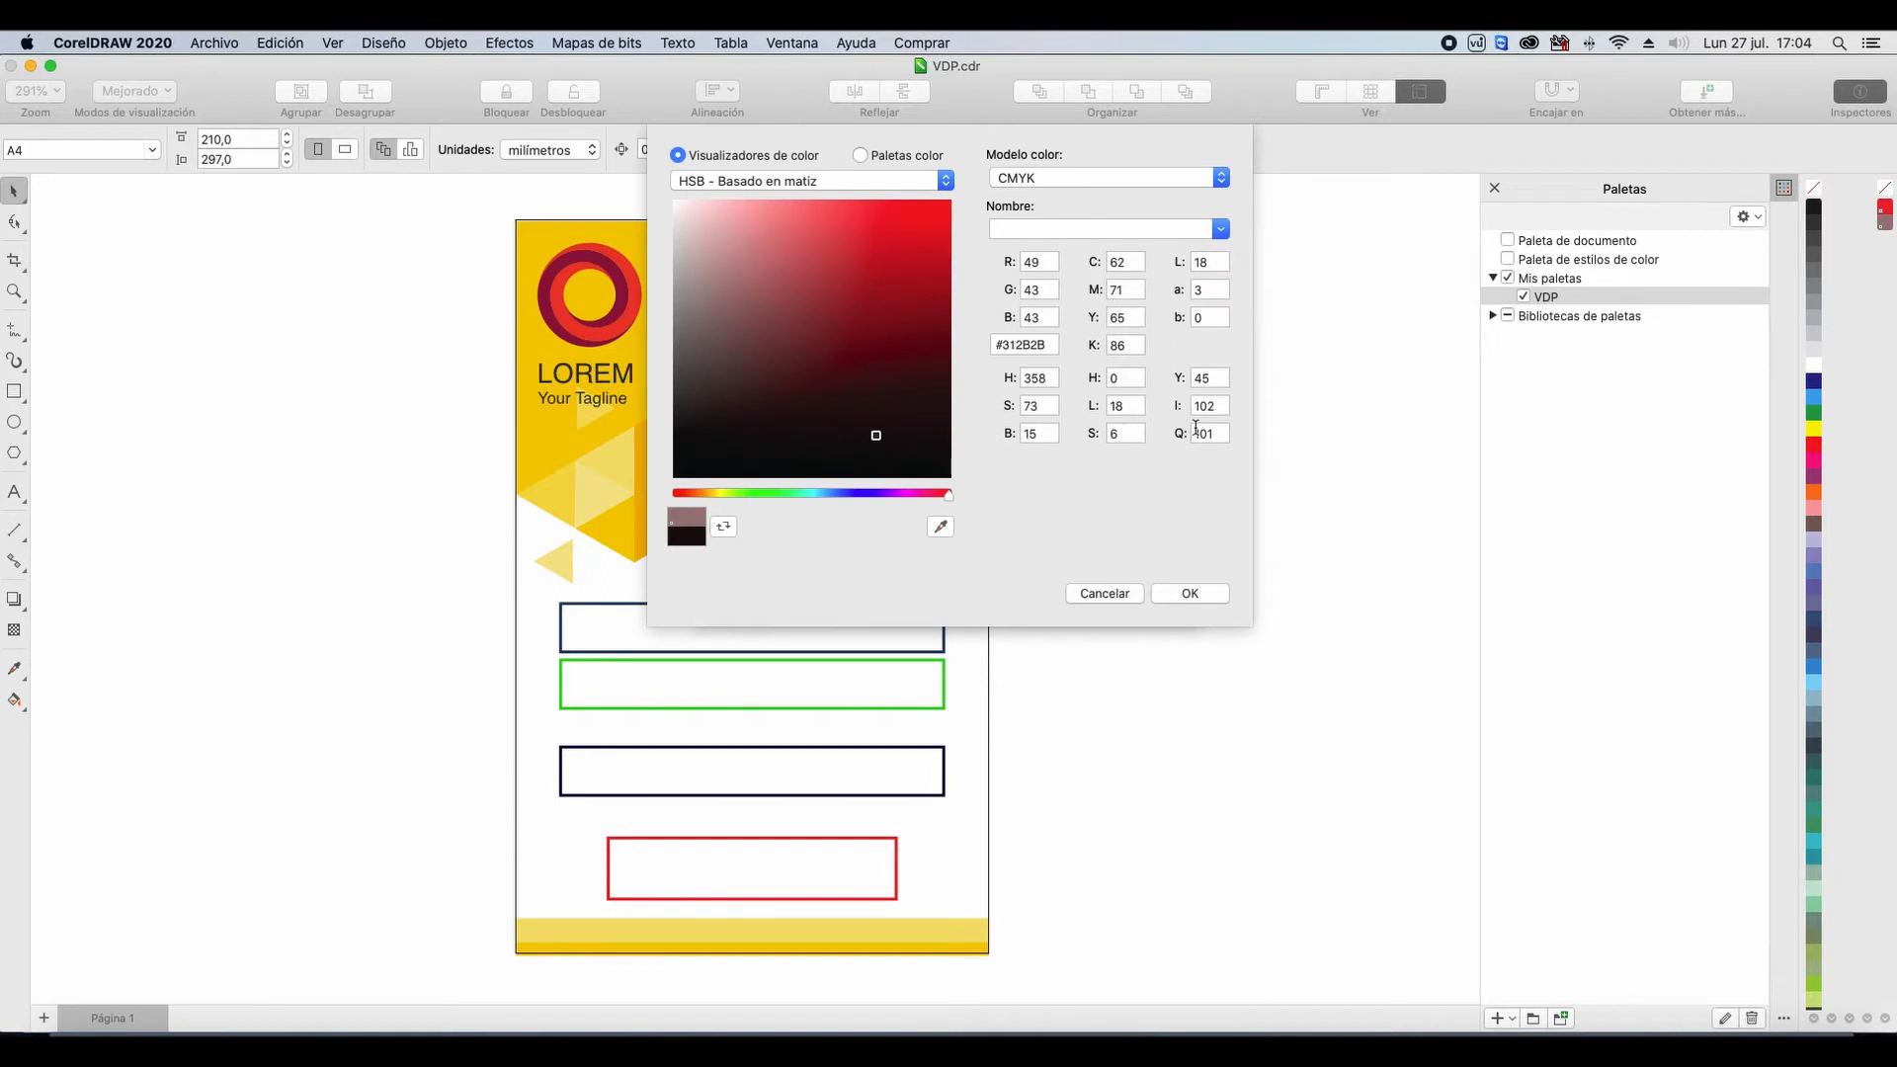
{"action": "left_click", "coordinate": [1205, 593]}
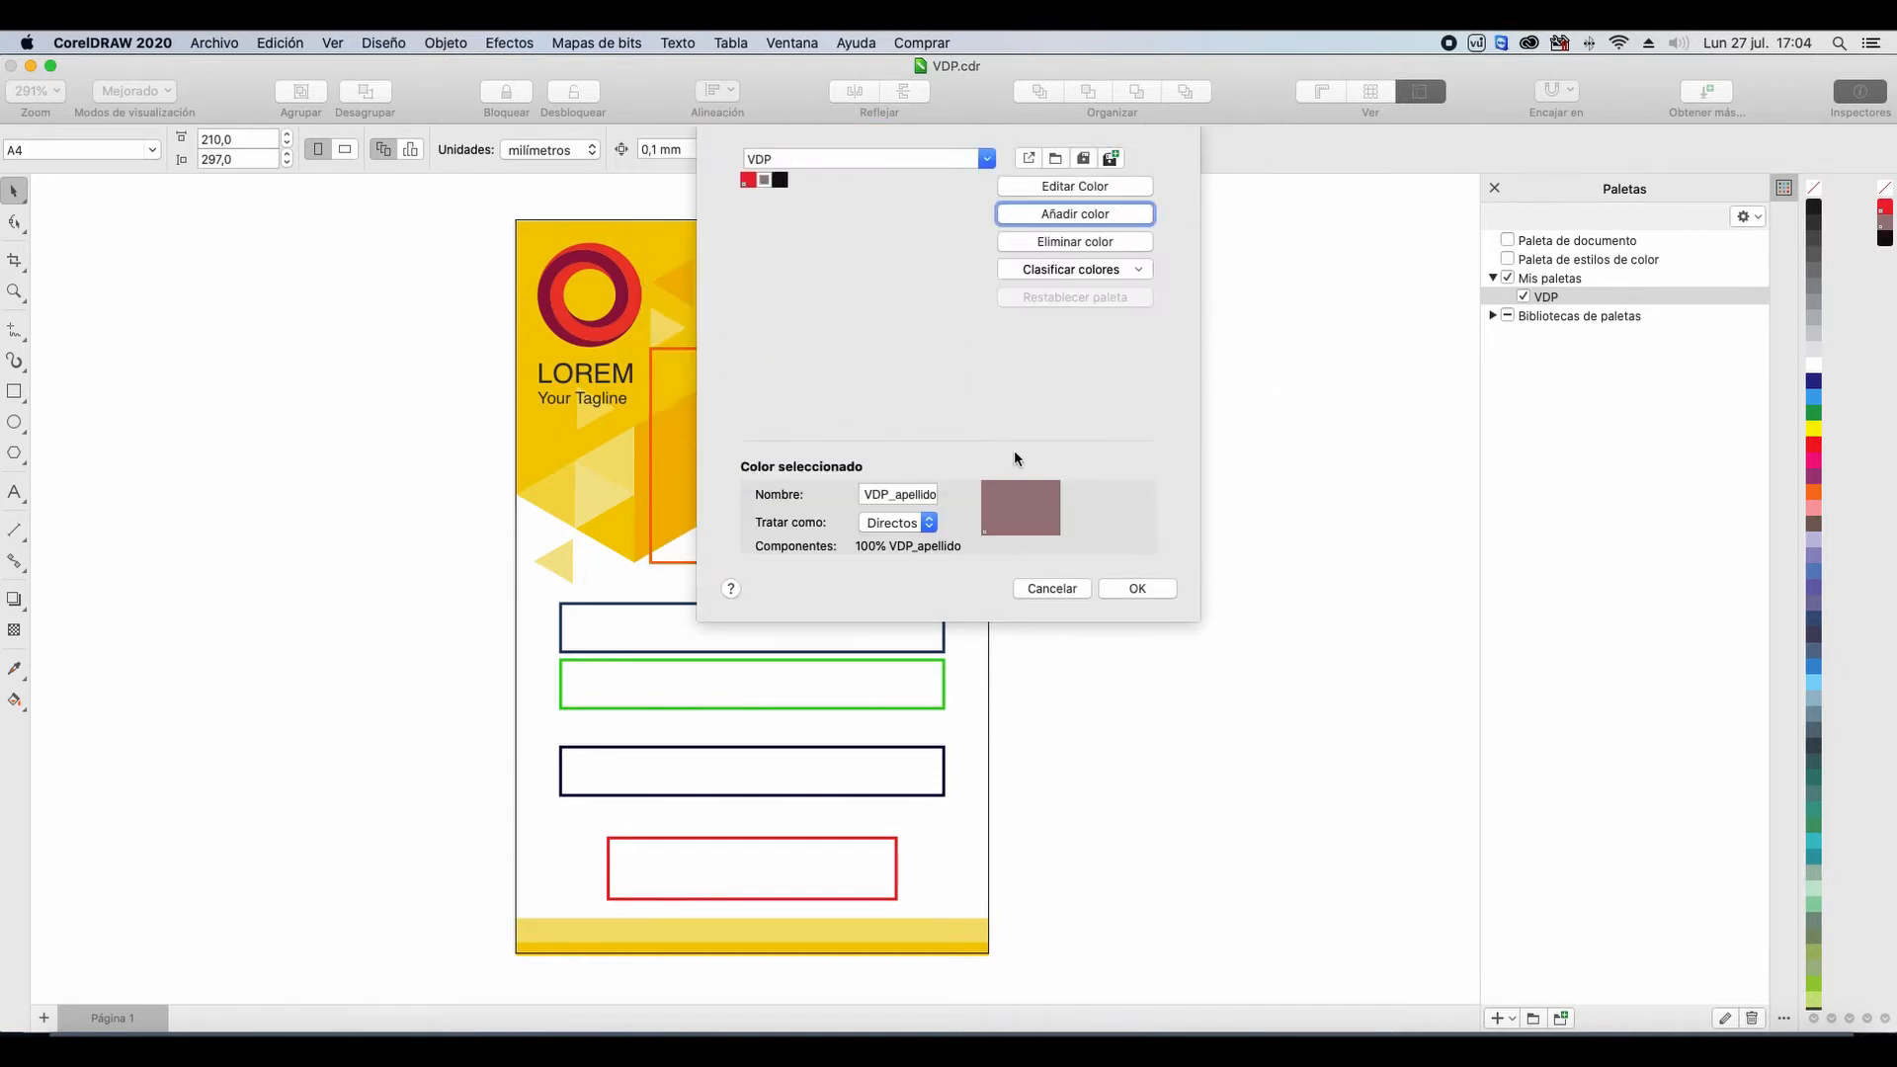
{"action": "left_click", "coordinate": [895, 494]}
{"action": "type", "text": "VDP_foto"}
{"action": "left_click", "coordinate": [897, 521]}
{"action": "left_click", "coordinate": [898, 524]}
Step: Add a pink colour (C6 M51 Y23 K0) to the palette as a spot colour (Directos) named VDP_puesto
{"action": "left_click", "coordinate": [1068, 213]}
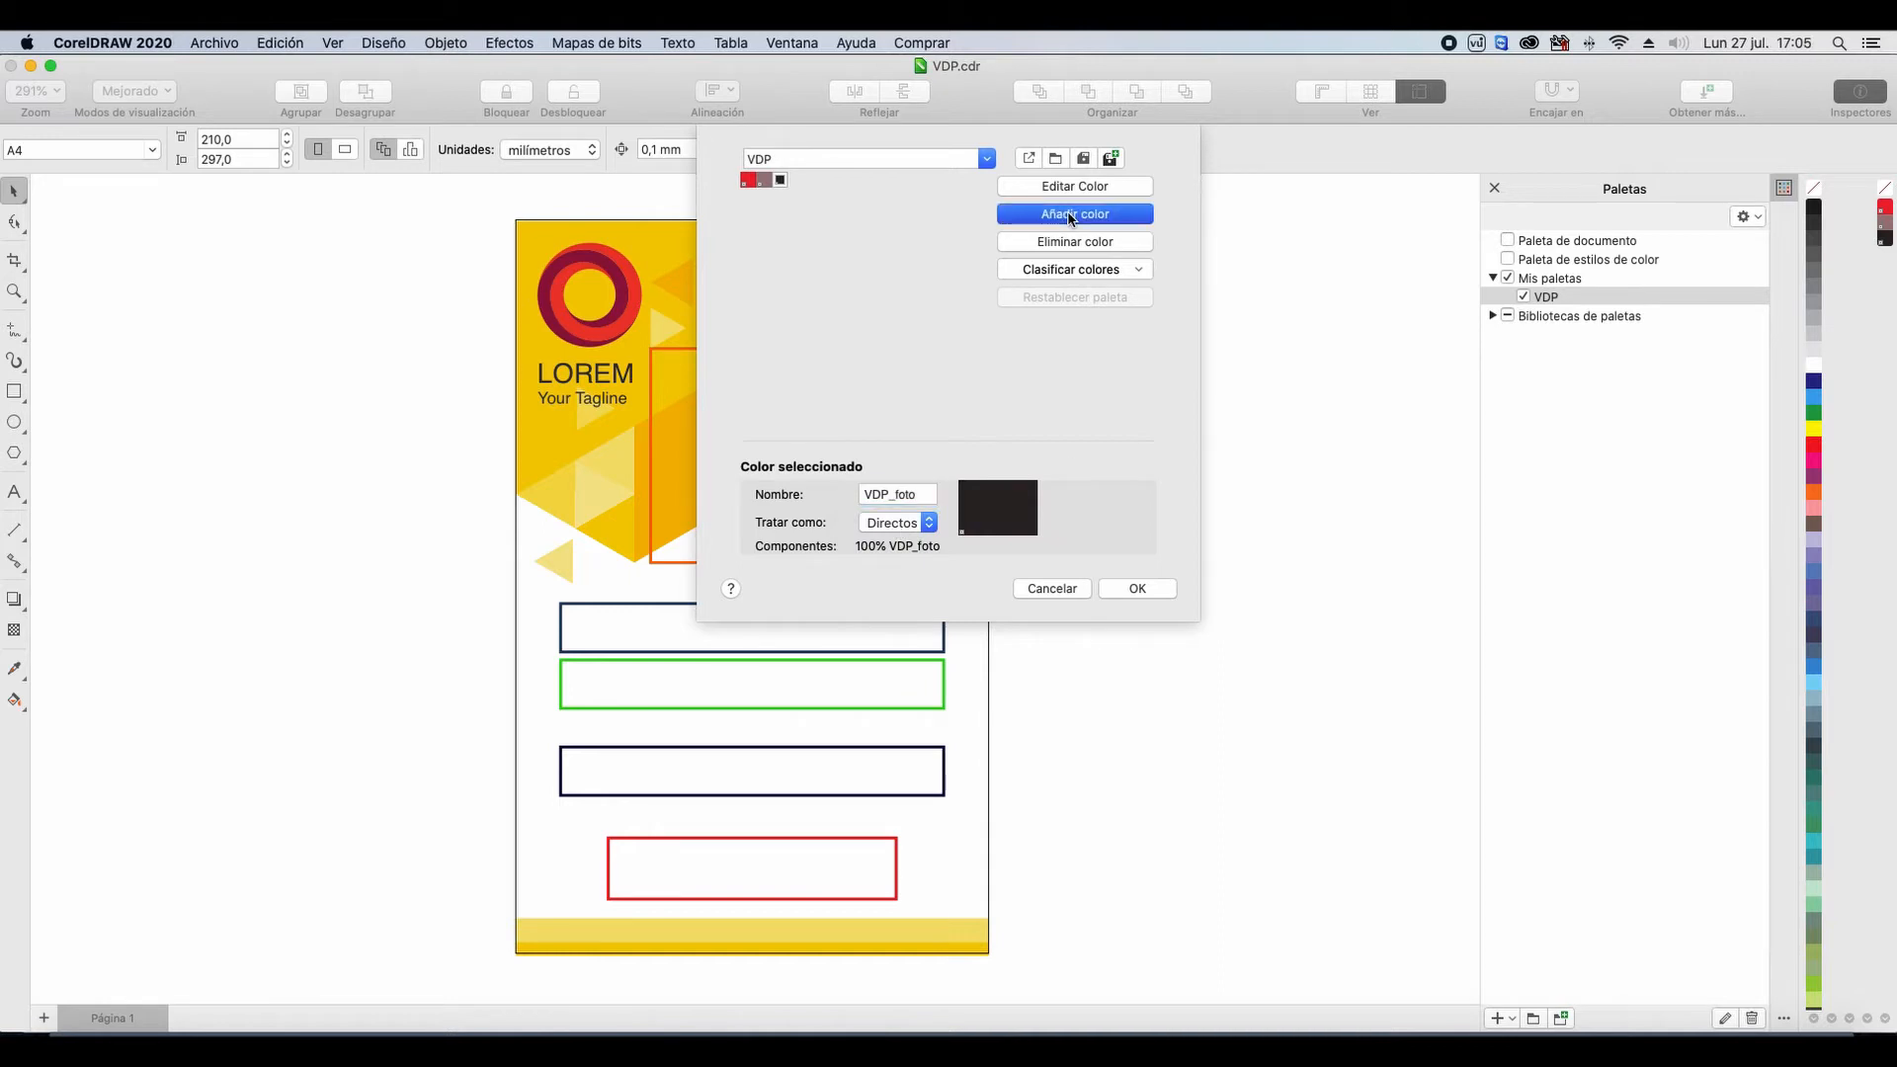
{"action": "left_click", "coordinate": [773, 156]}
{"action": "left_click", "coordinate": [1190, 592]}
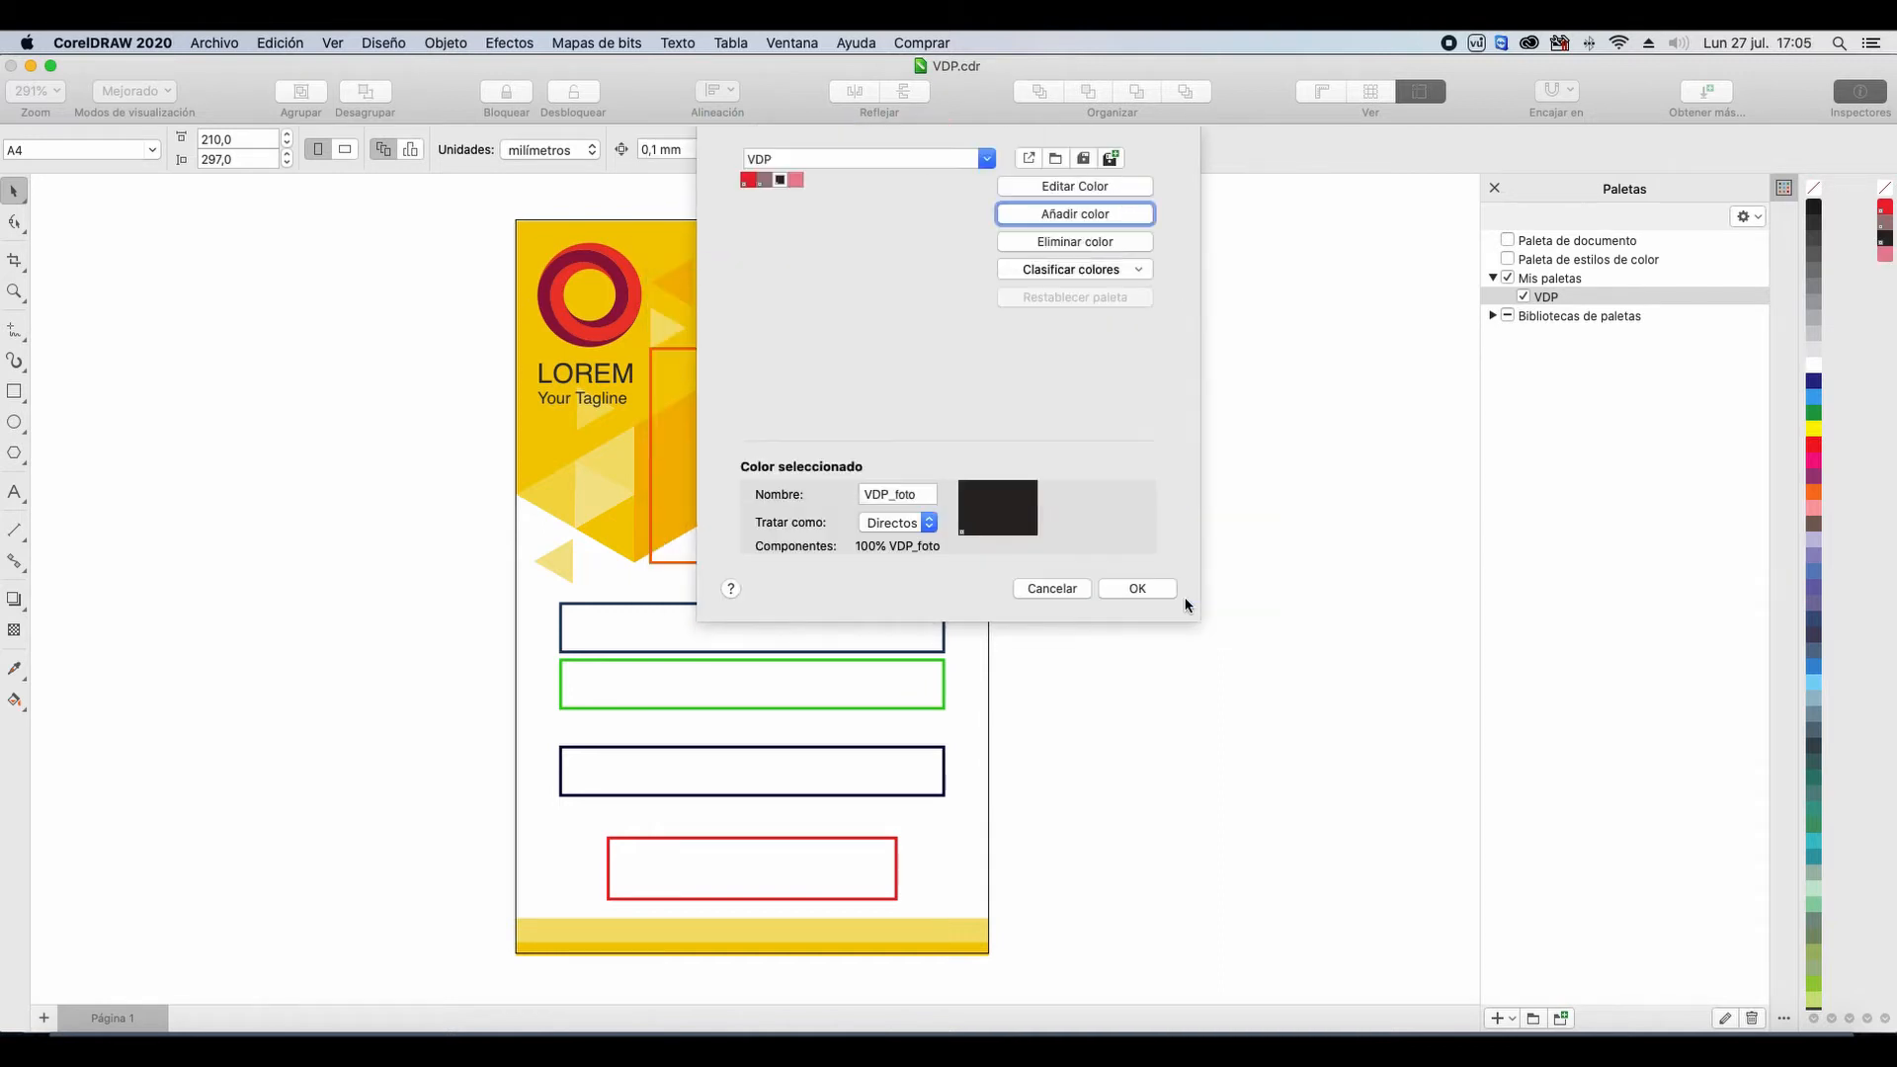
{"action": "left_click", "coordinate": [796, 180]}
{"action": "triple_click", "coordinate": [901, 495]}
{"action": "type", "text": "VDP_puesto"}
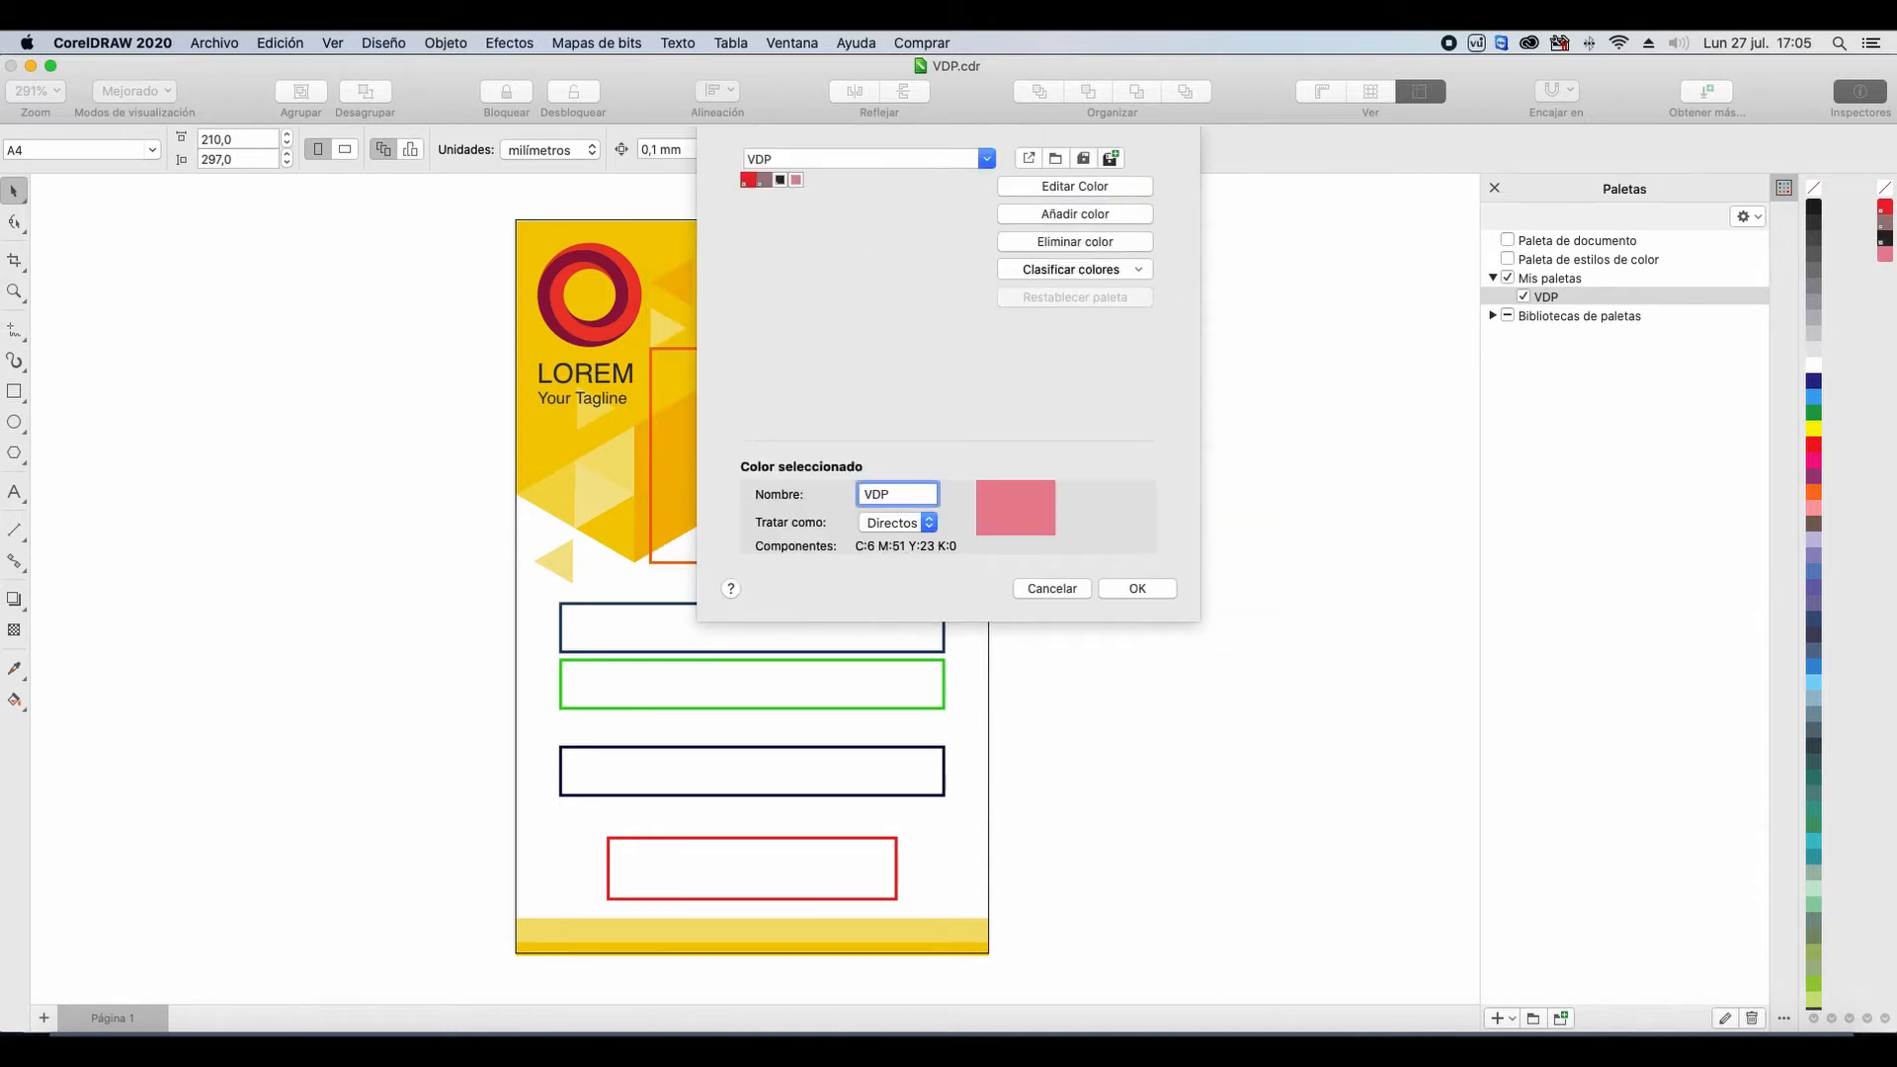
{"action": "left_click", "coordinate": [901, 523]}
{"action": "left_click", "coordinate": [901, 525]}
Step: Add a dark brown colour (C49 M85 Y71 K71) as a spot colour (Directos) named VDP_barcode and accept the palette changes
{"action": "left_click", "coordinate": [1075, 214]}
{"action": "left_click", "coordinate": [780, 158]}
{"action": "left_click", "coordinate": [890, 386]}
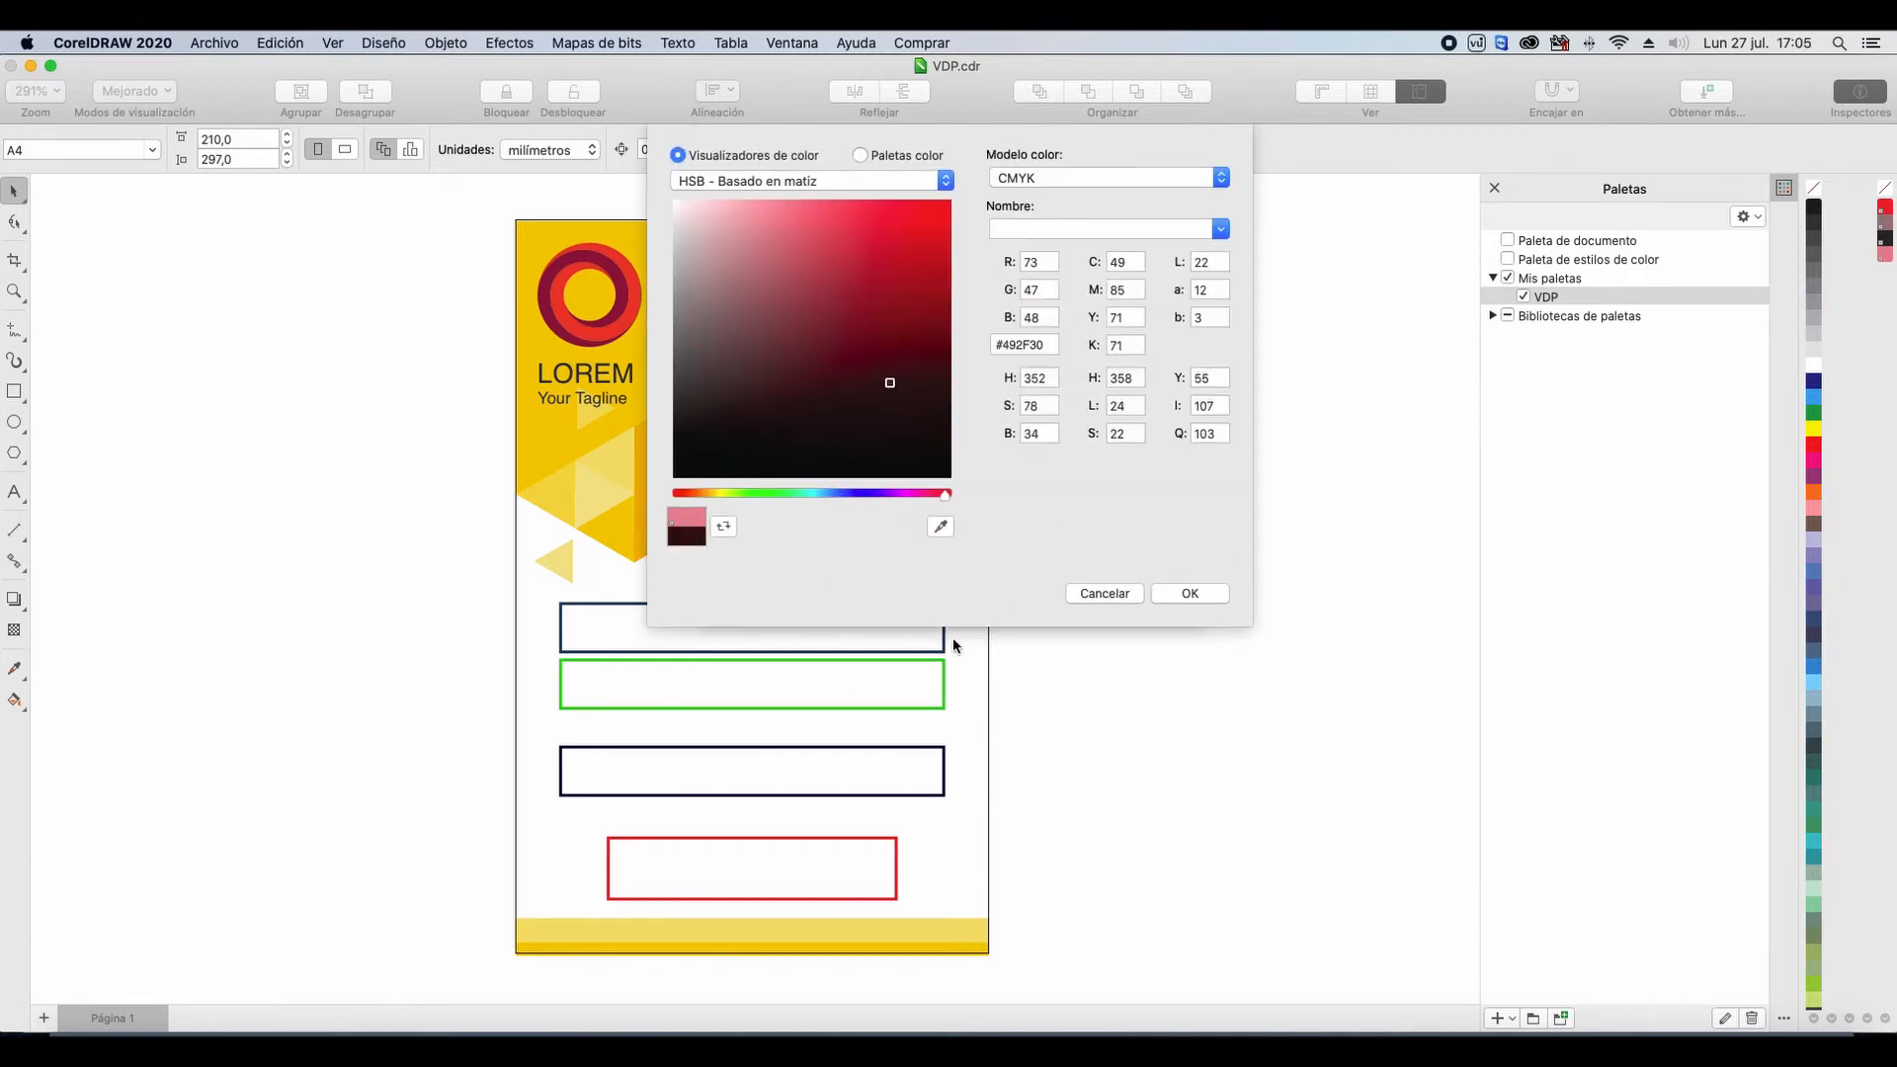
{"action": "left_click", "coordinate": [1190, 590]}
{"action": "left_click", "coordinate": [811, 181]}
{"action": "triple_click", "coordinate": [899, 494]}
{"action": "type", "text": "VDP_barcode"}
{"action": "left_click", "coordinate": [901, 523]}
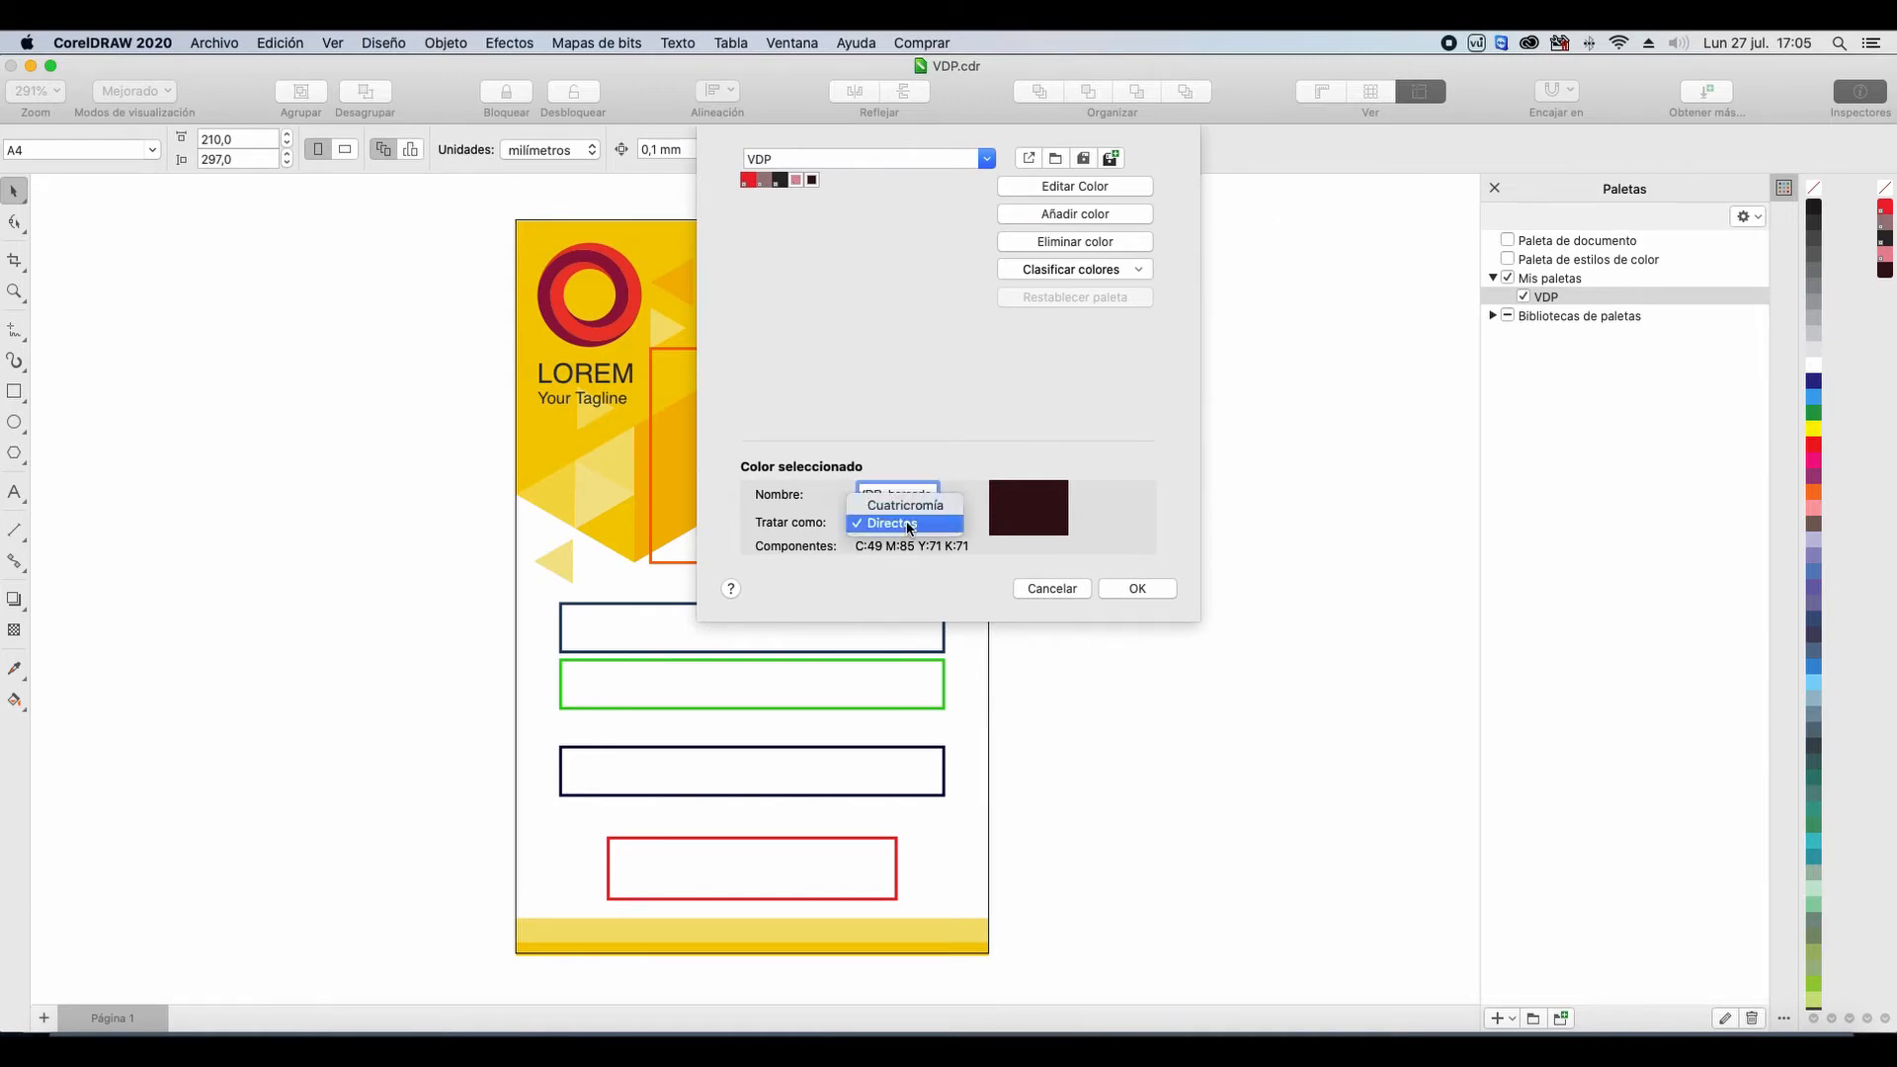
{"action": "left_click", "coordinate": [901, 524]}
{"action": "left_click", "coordinate": [1136, 588]}
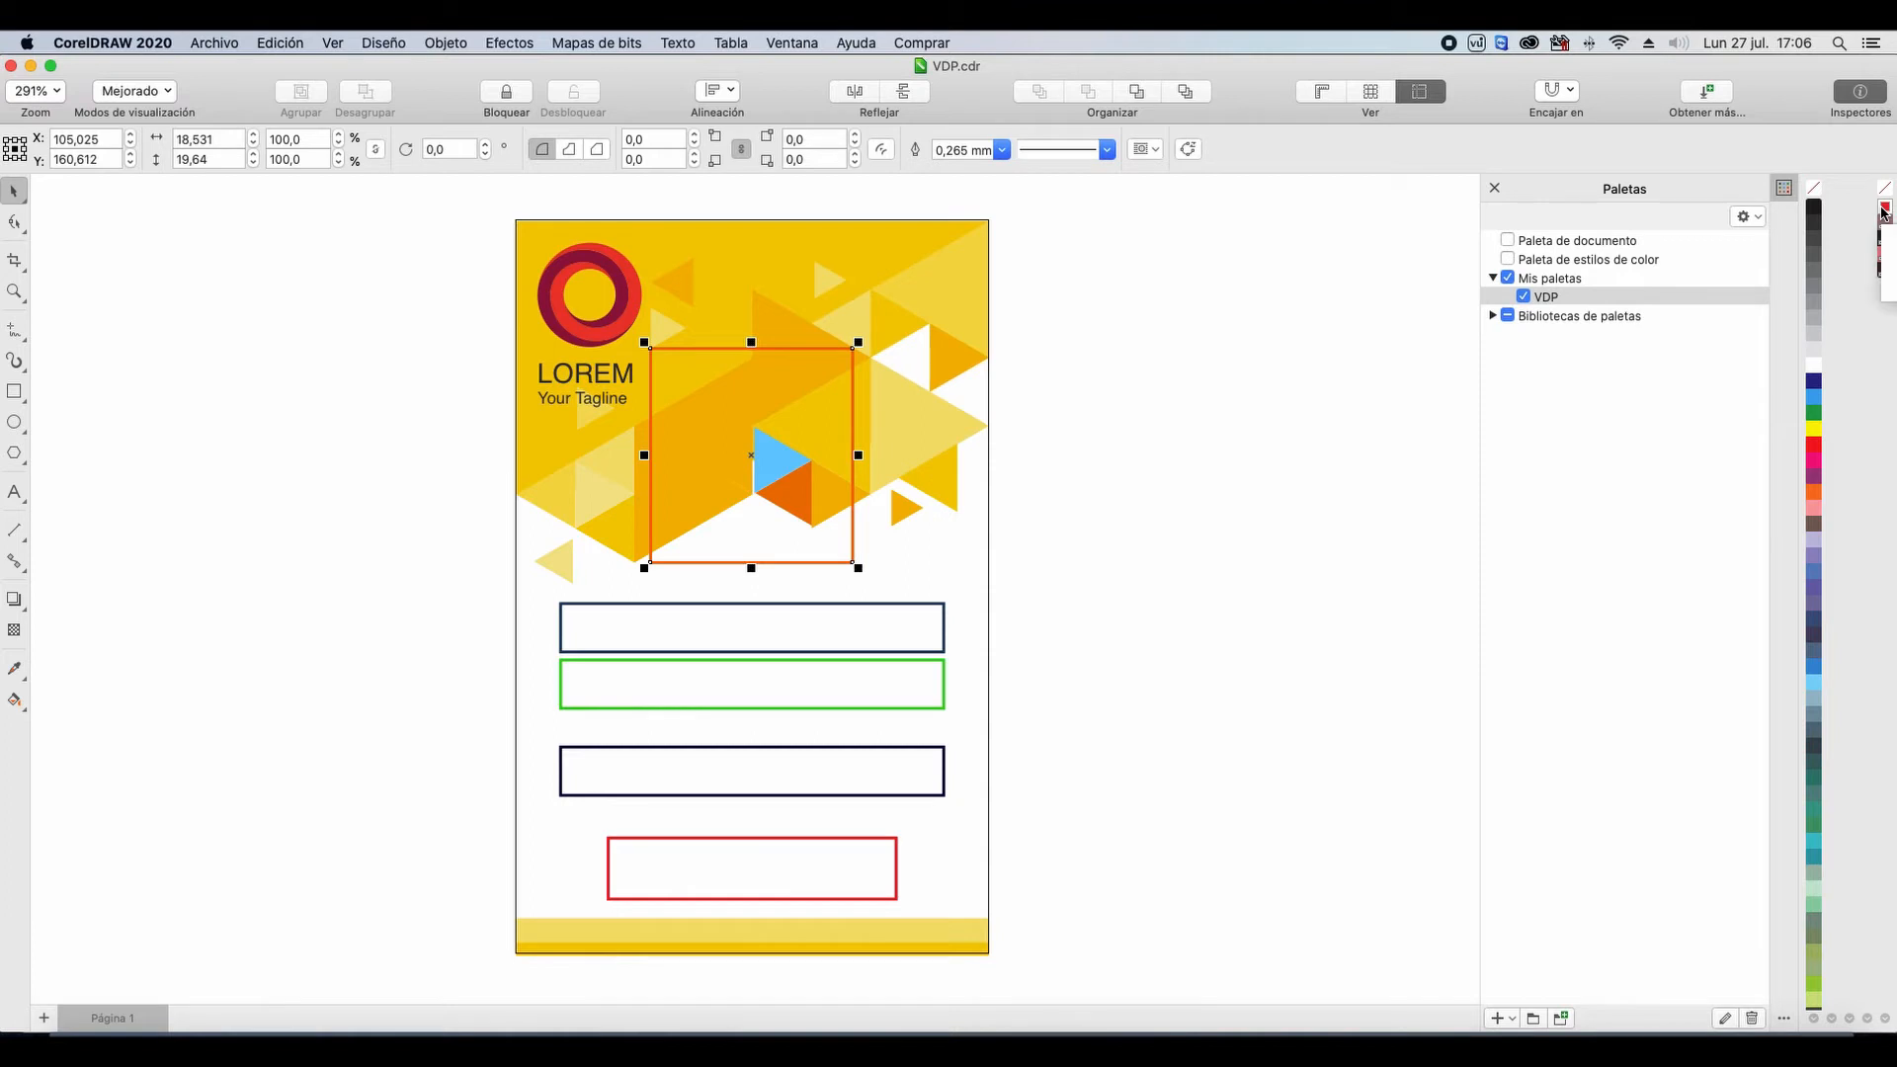
Step: Set the outline colour of the large photo frame to the VDP_foto spot colour
{"action": "left_click_drag", "start_coordinate": [1851, 64], "coordinate": [1765, 64]}
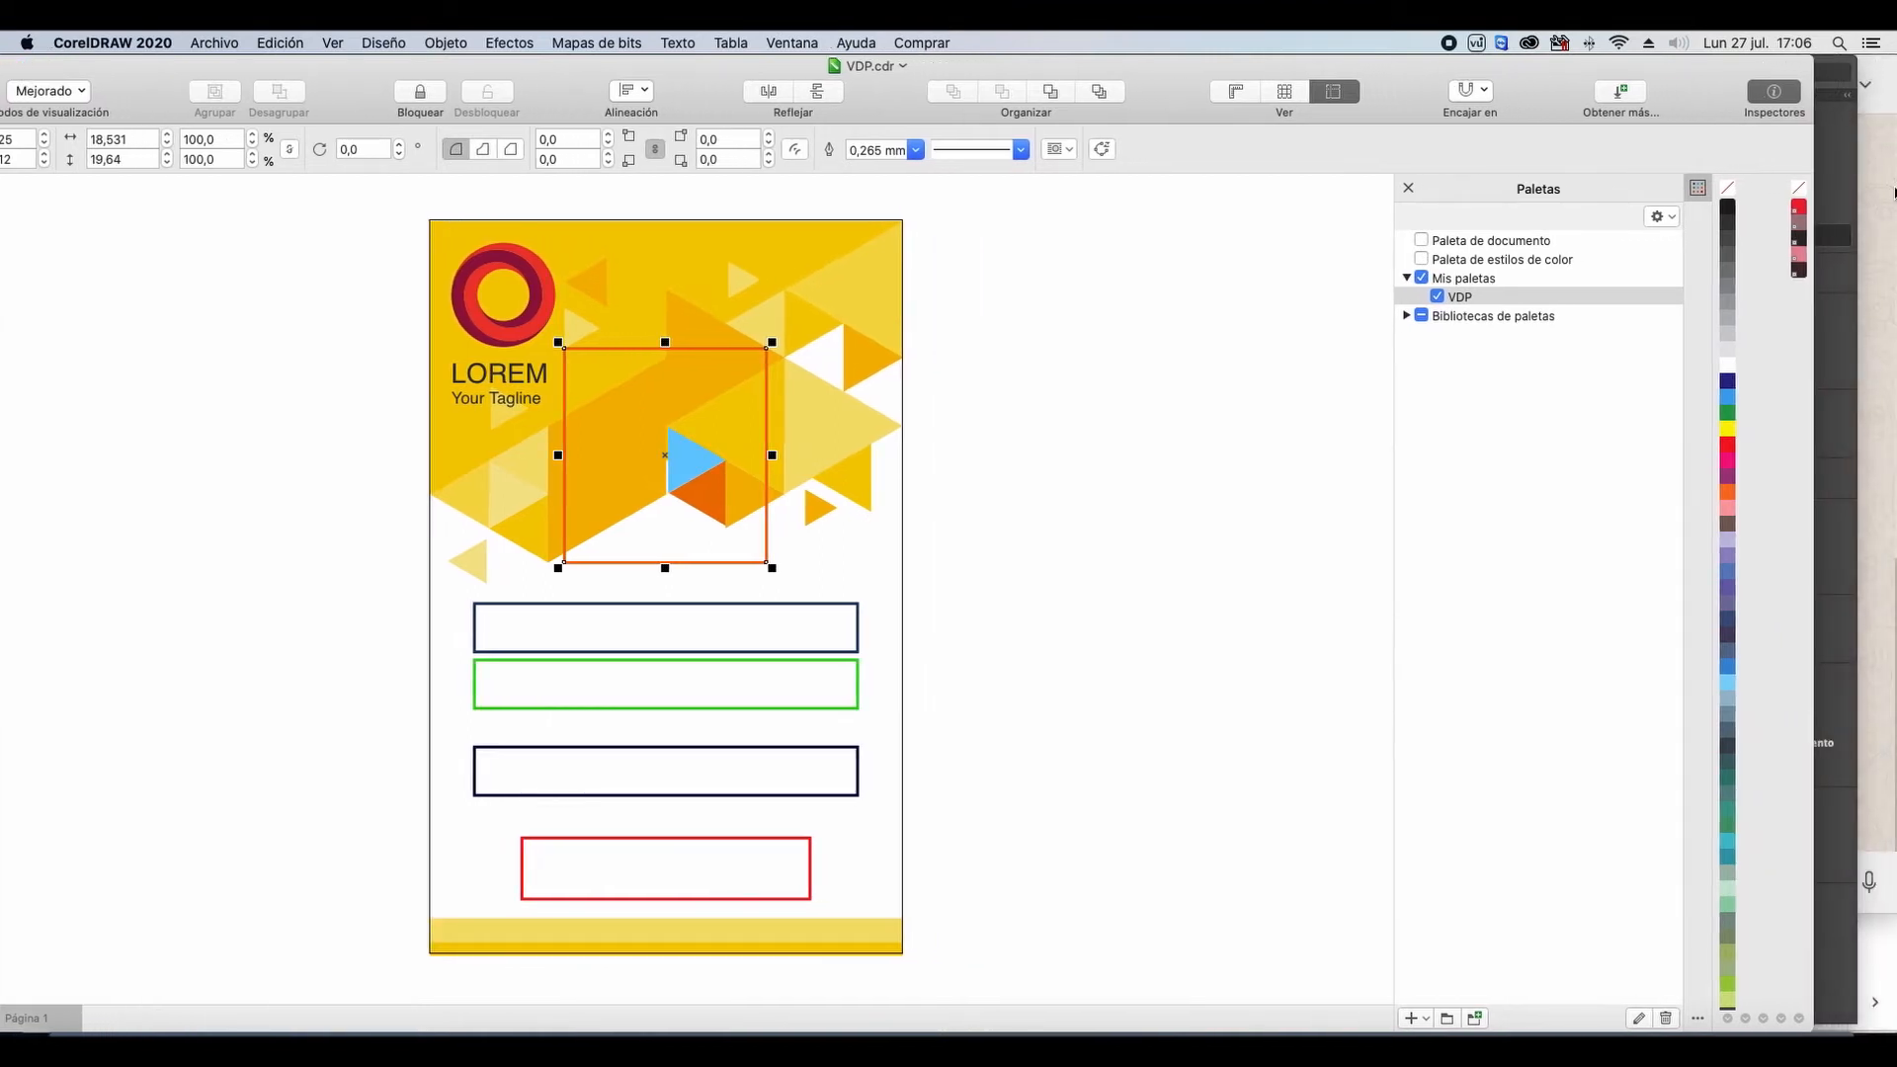
{"action": "right_click", "coordinate": [1800, 239]}
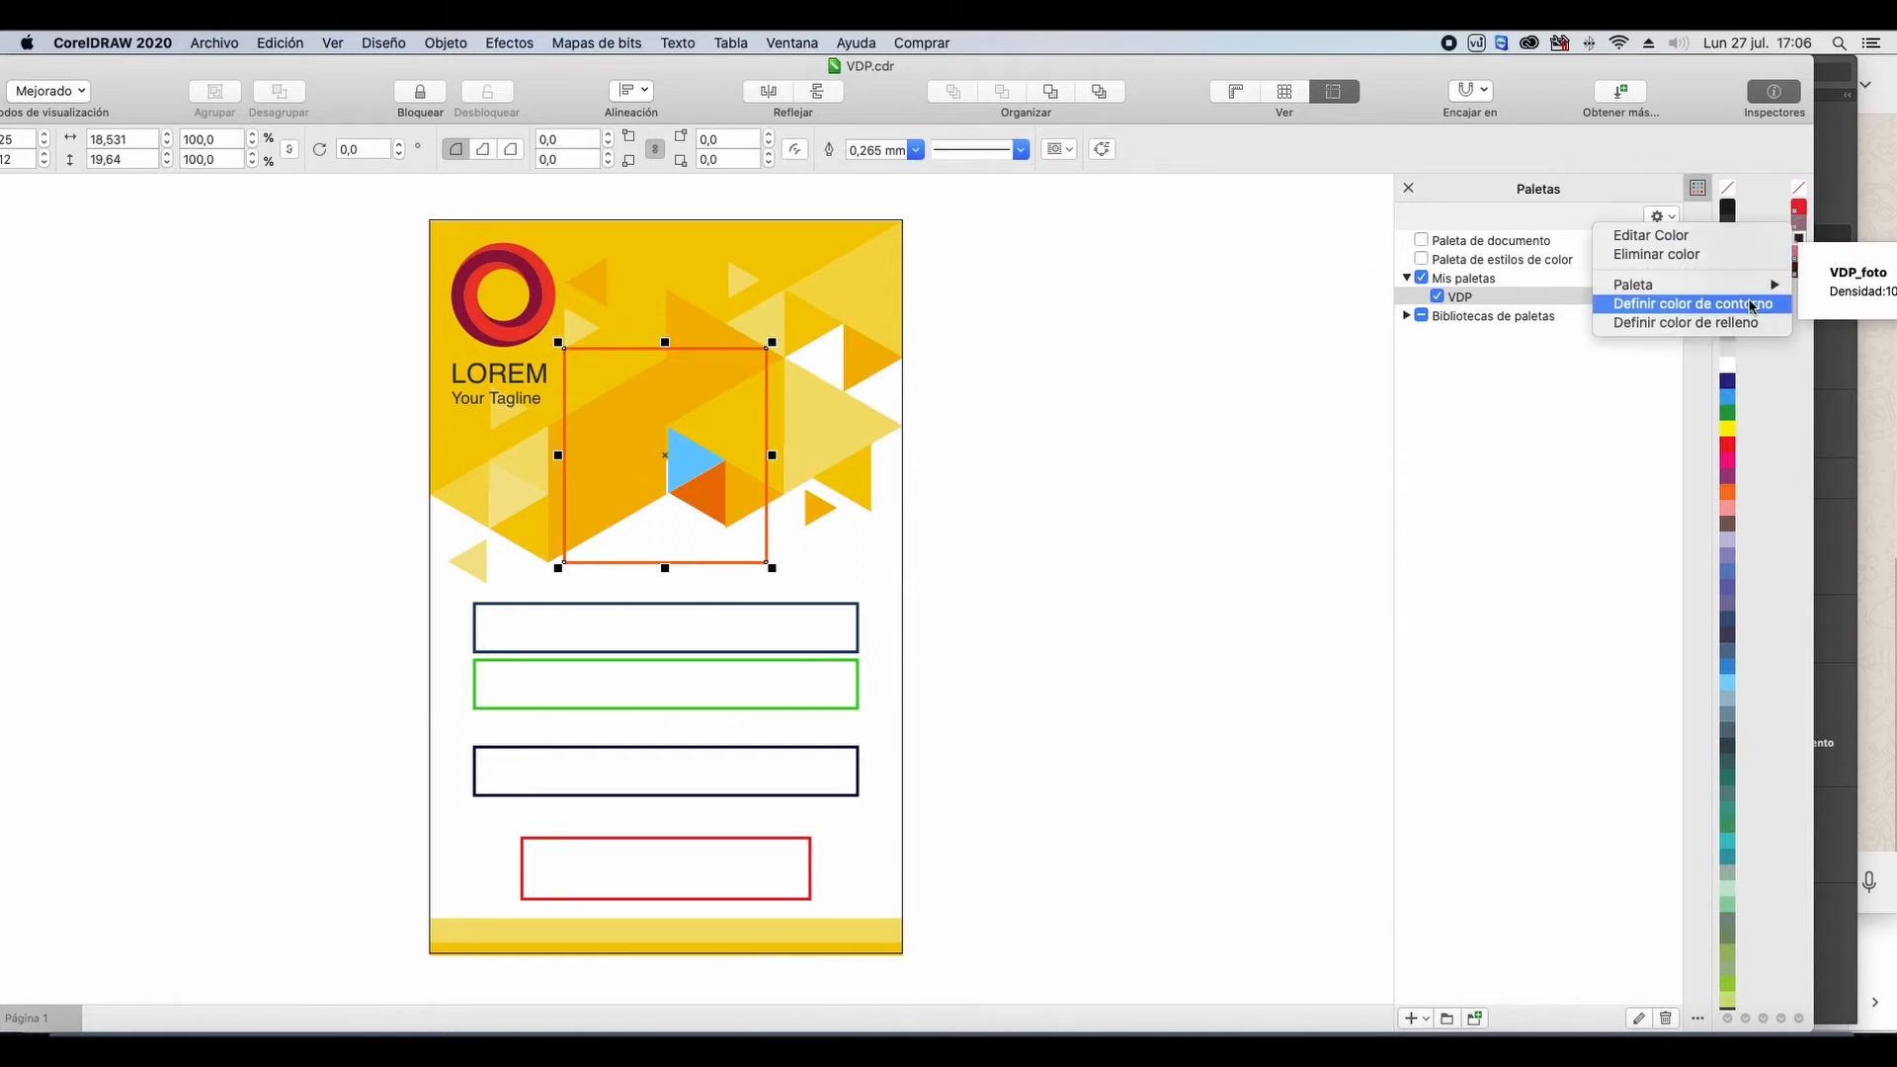
{"action": "left_click", "coordinate": [1752, 305]}
Step: Set the outline of the first text frame below the photo frame to VDP_nombre and of the second to VDP_apellido
{"action": "key", "text": "Tab"}
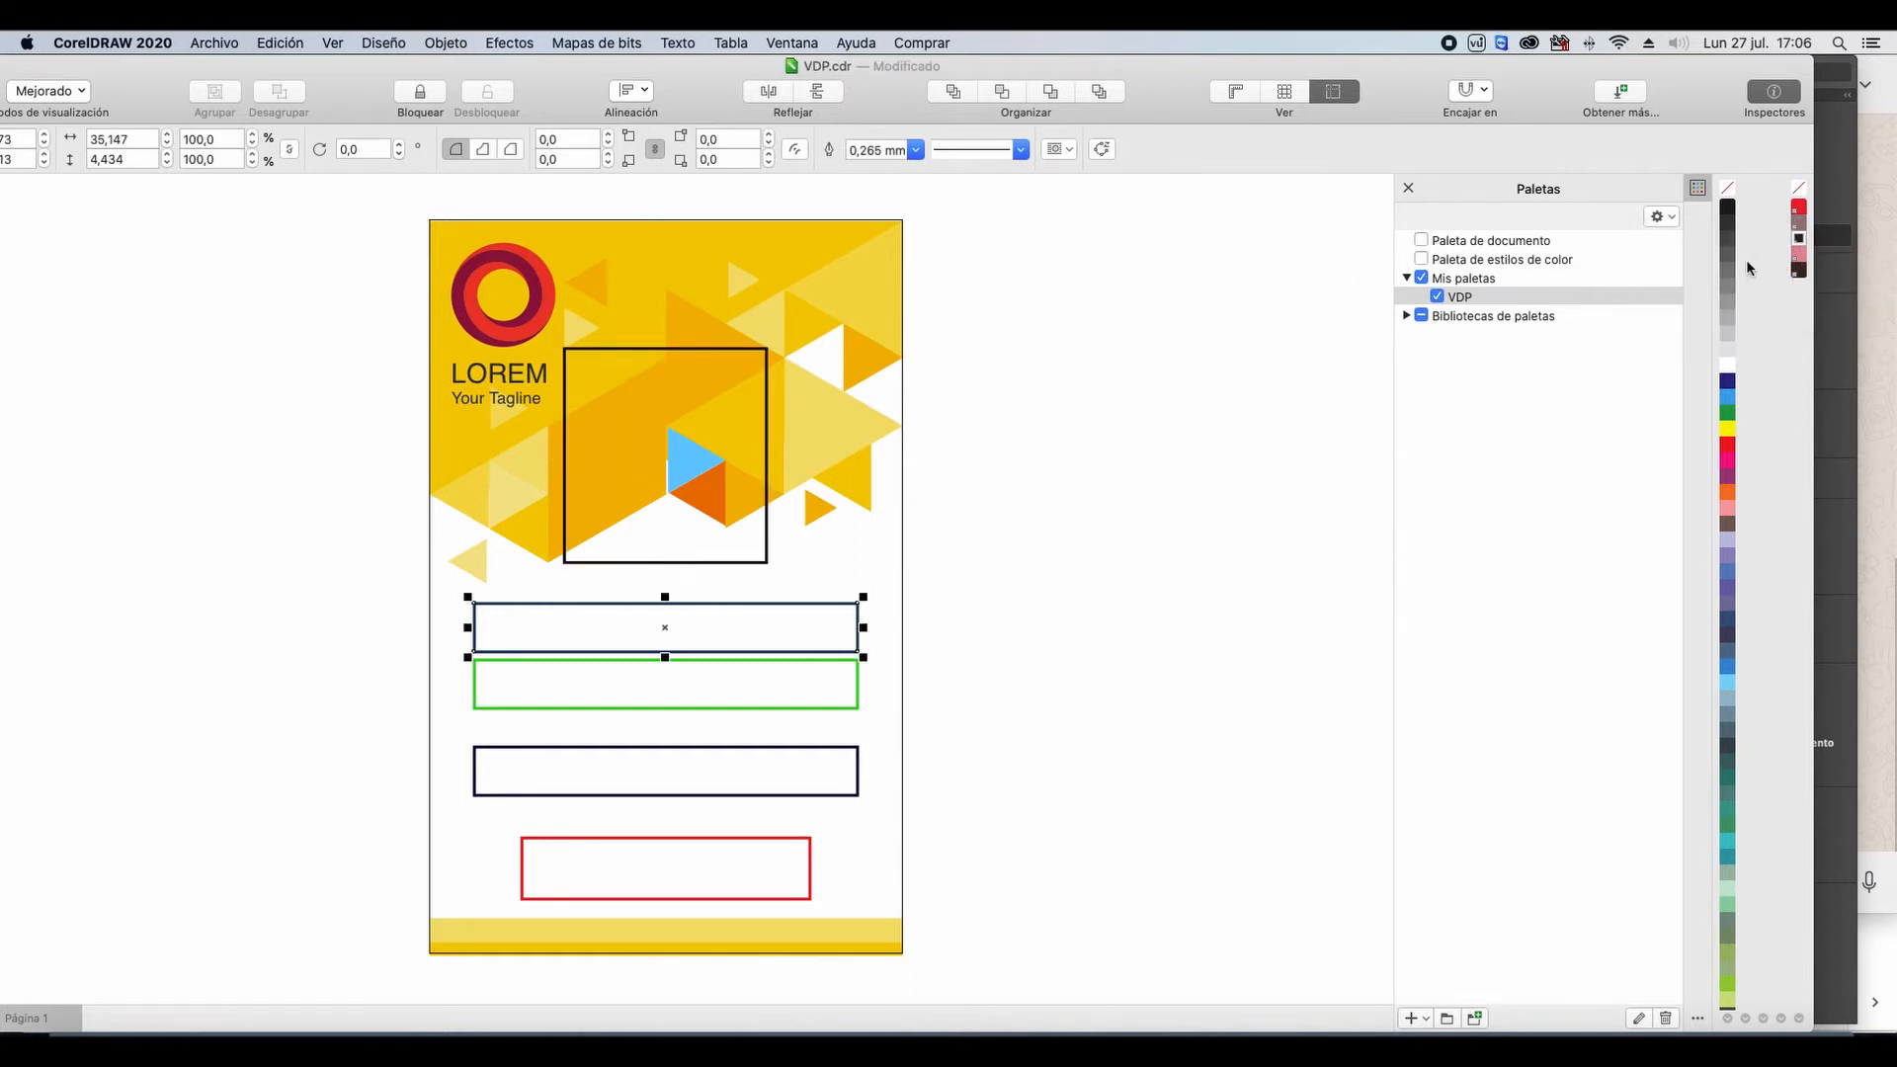
{"action": "right_click", "coordinate": [1800, 215]}
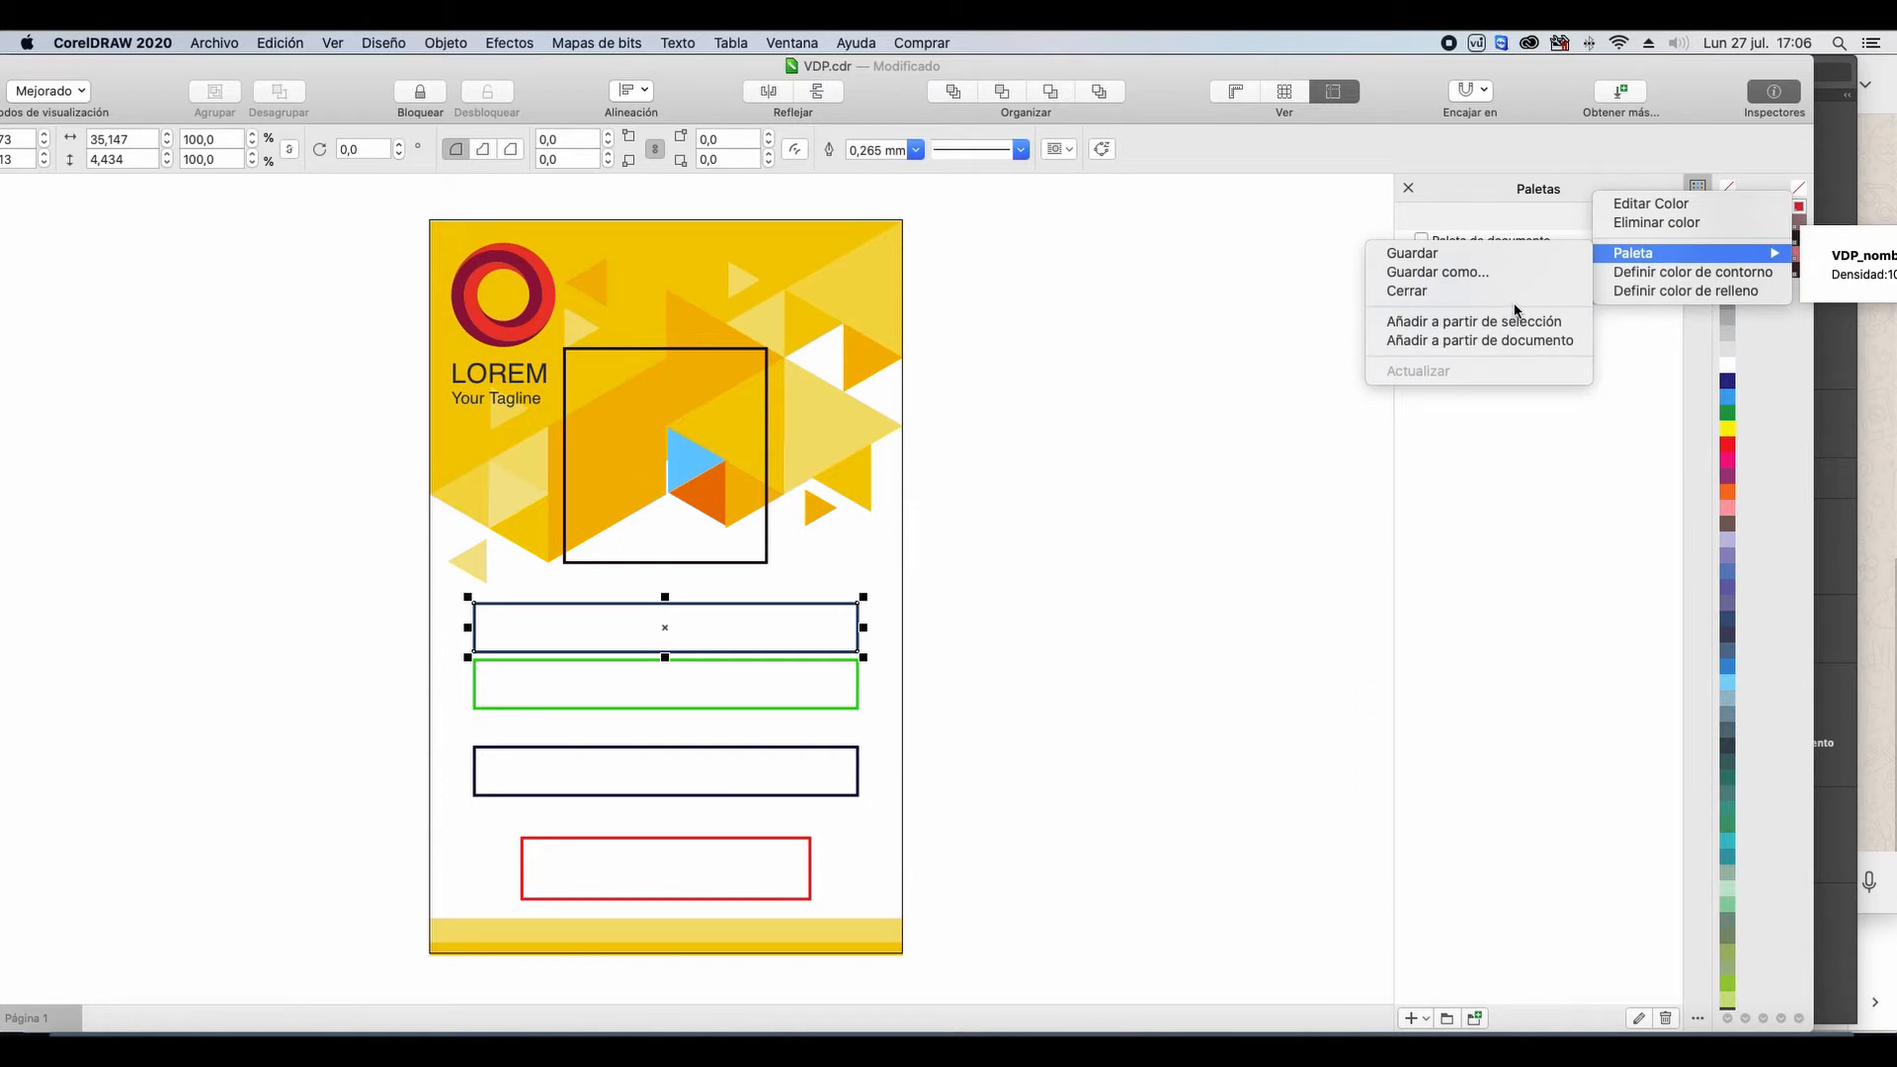
{"action": "left_click", "coordinate": [1684, 273]}
{"action": "key", "text": "Tab"}
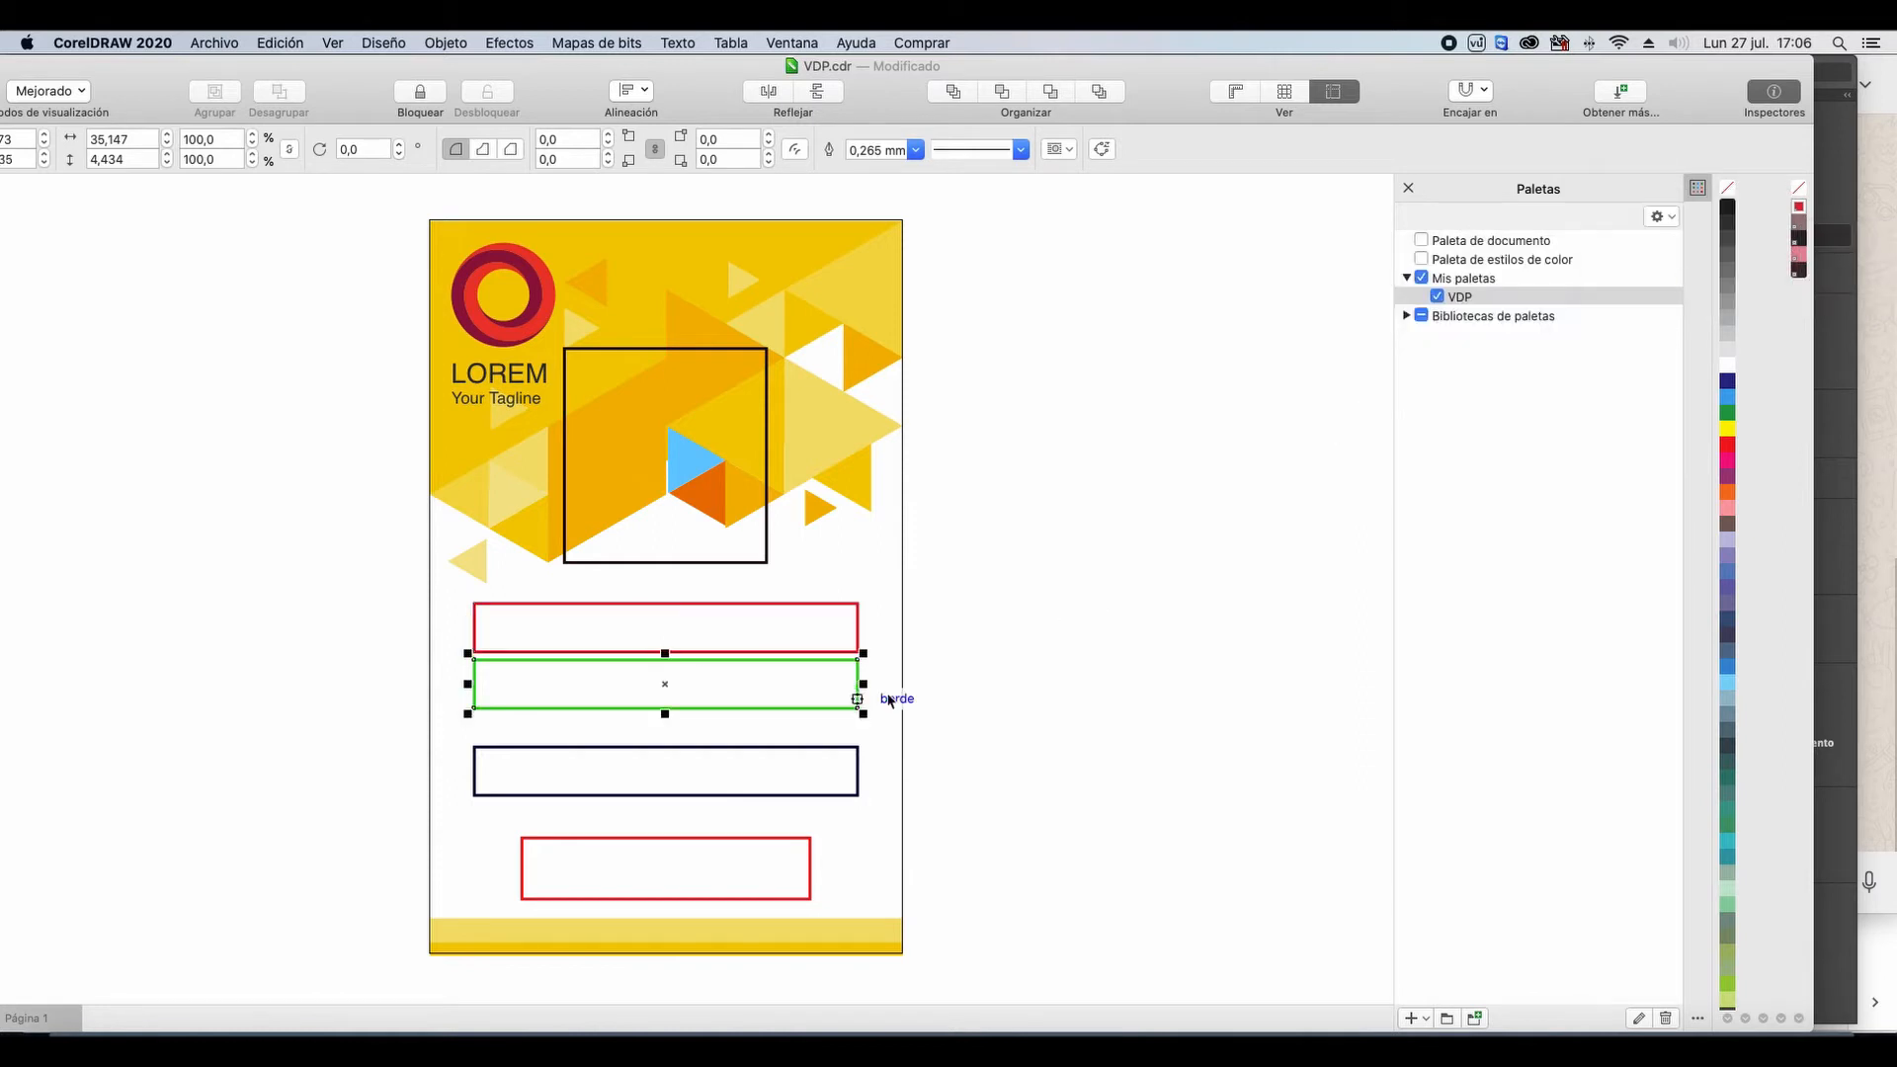
{"action": "right_click", "coordinate": [1799, 232]}
{"action": "left_click", "coordinate": [1693, 287]}
Step: Set the outline of the third text frame to VDP_puesto and of the lowest, narrower frame to VDP_barcode
{"action": "key", "text": "Tab"}
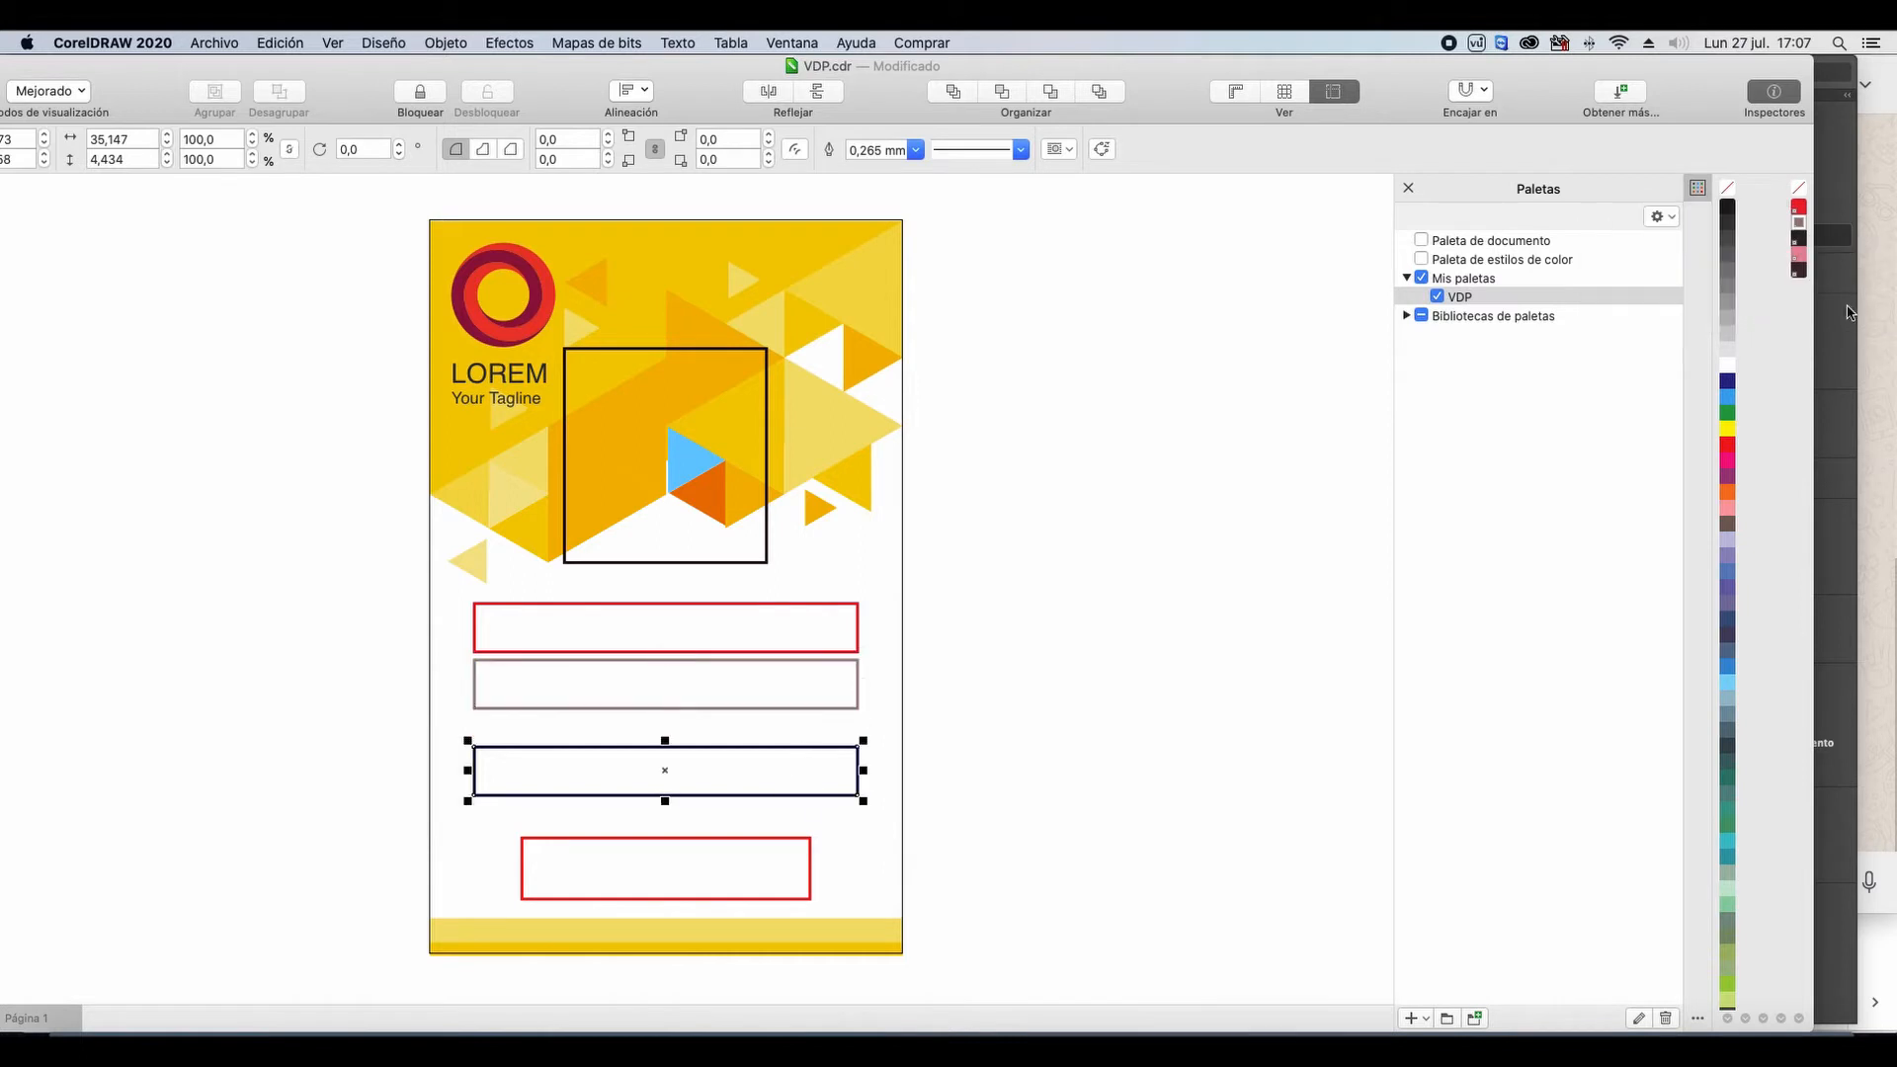
{"action": "right_click", "coordinate": [1799, 254]}
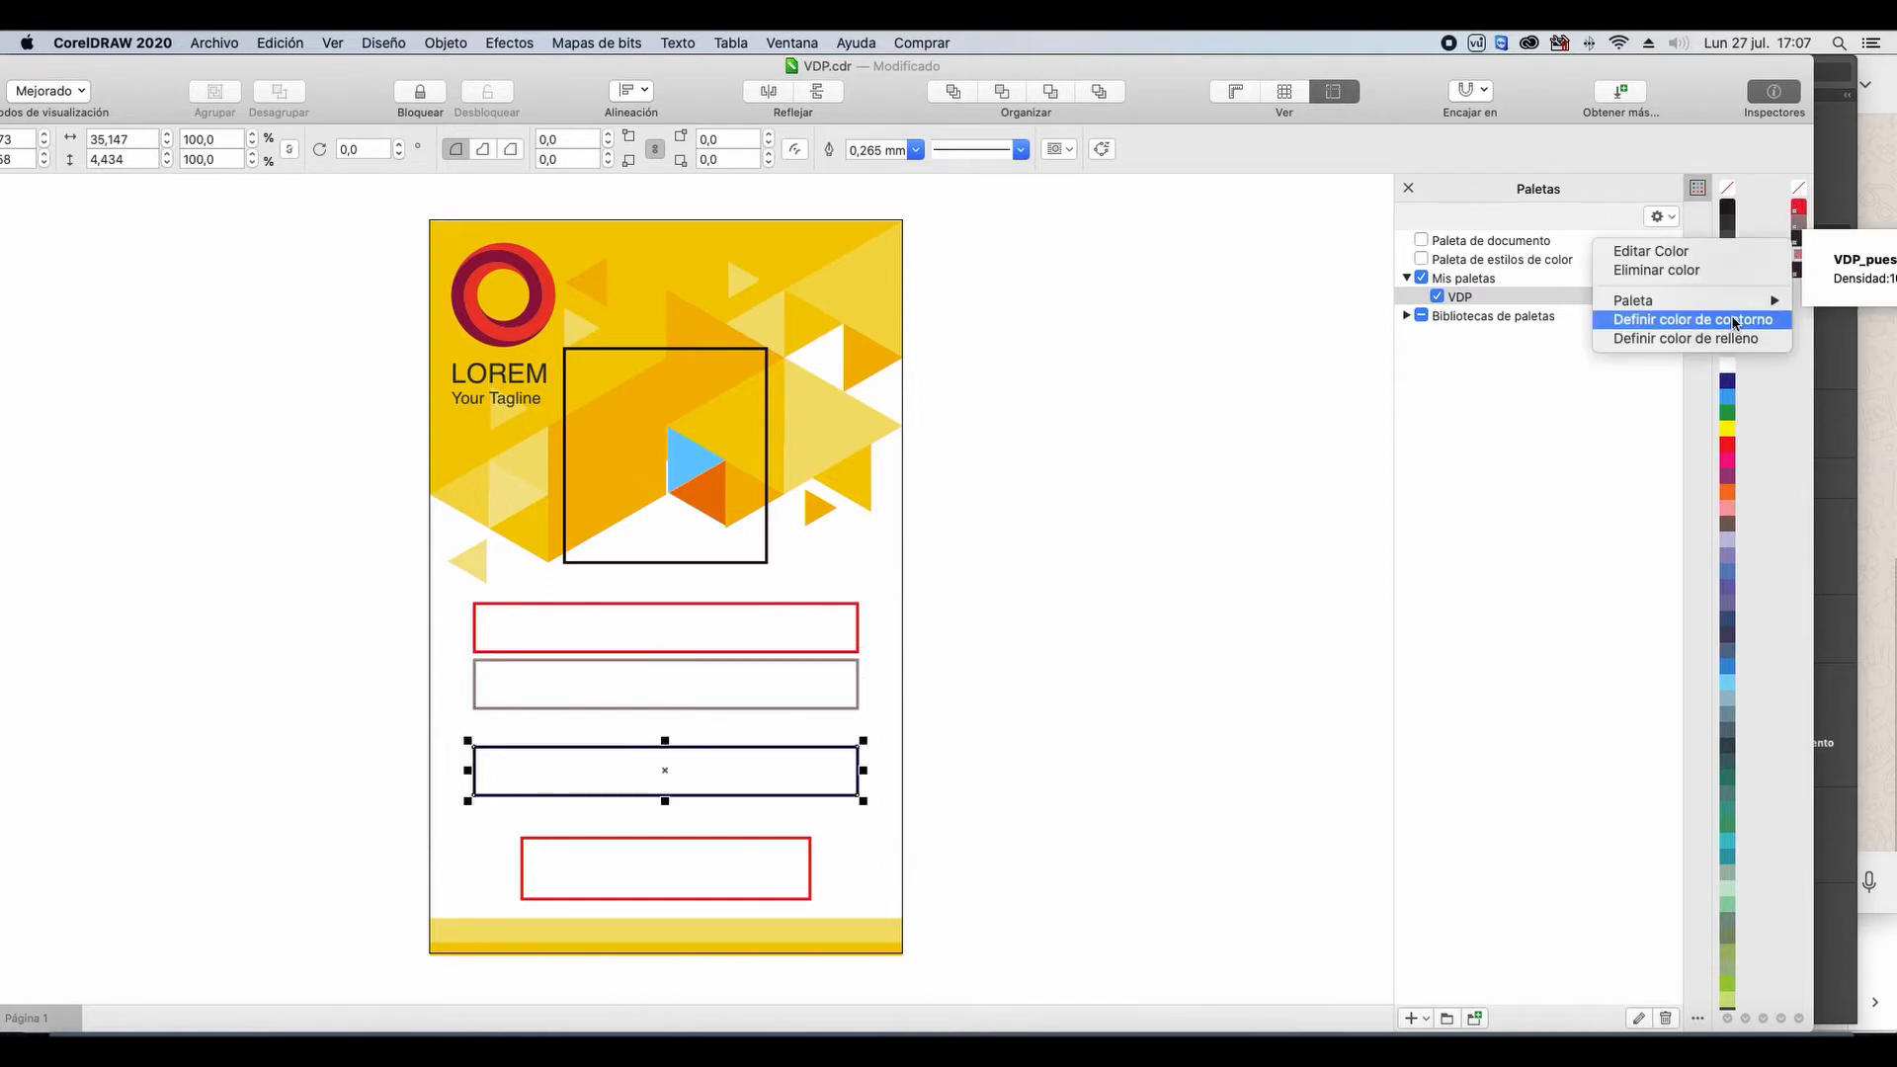
{"action": "left_click", "coordinate": [1693, 321]}
{"action": "key", "text": "Tab"}
{"action": "right_click", "coordinate": [1799, 270]}
{"action": "left_click", "coordinate": [1693, 340]}
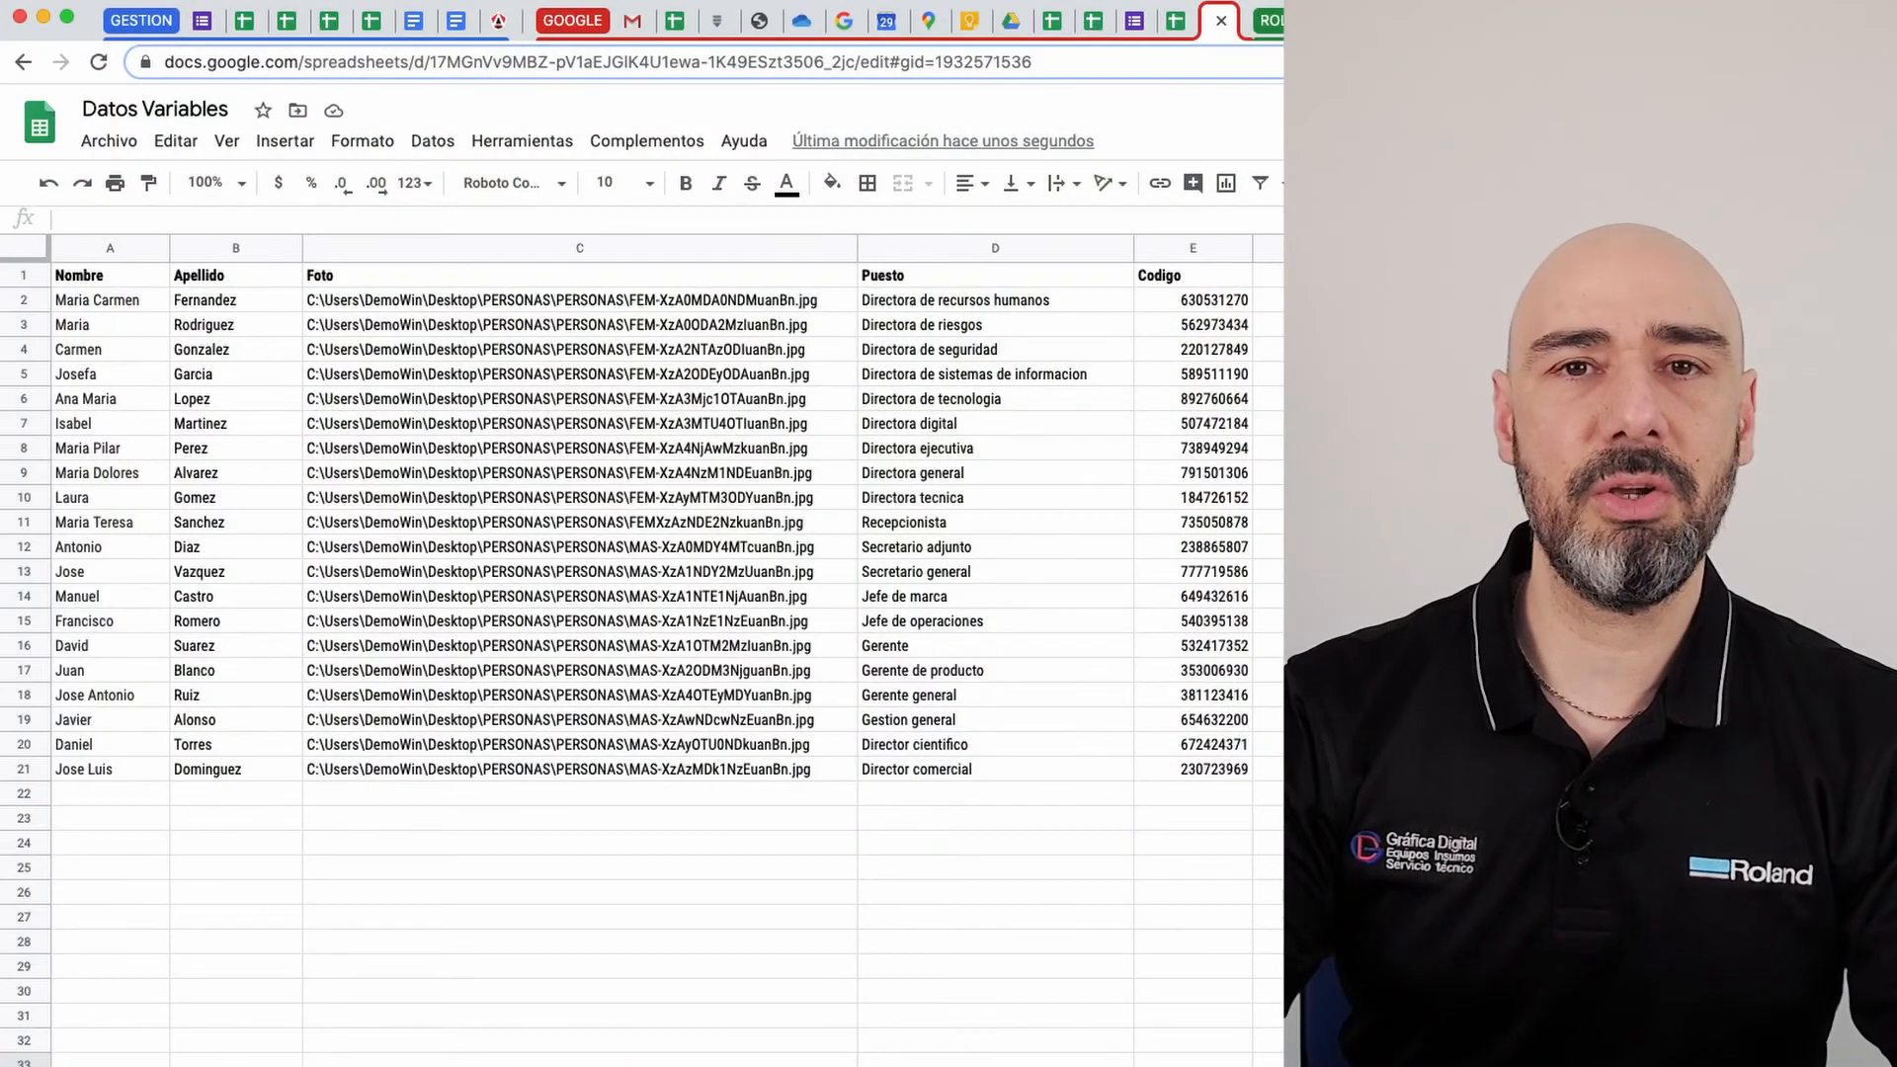
Step: In the Datos Variables spreadsheet, rename the Nombre header in cell A1 as VDP_nombre
{"action": "left_click", "coordinate": [111, 280]}
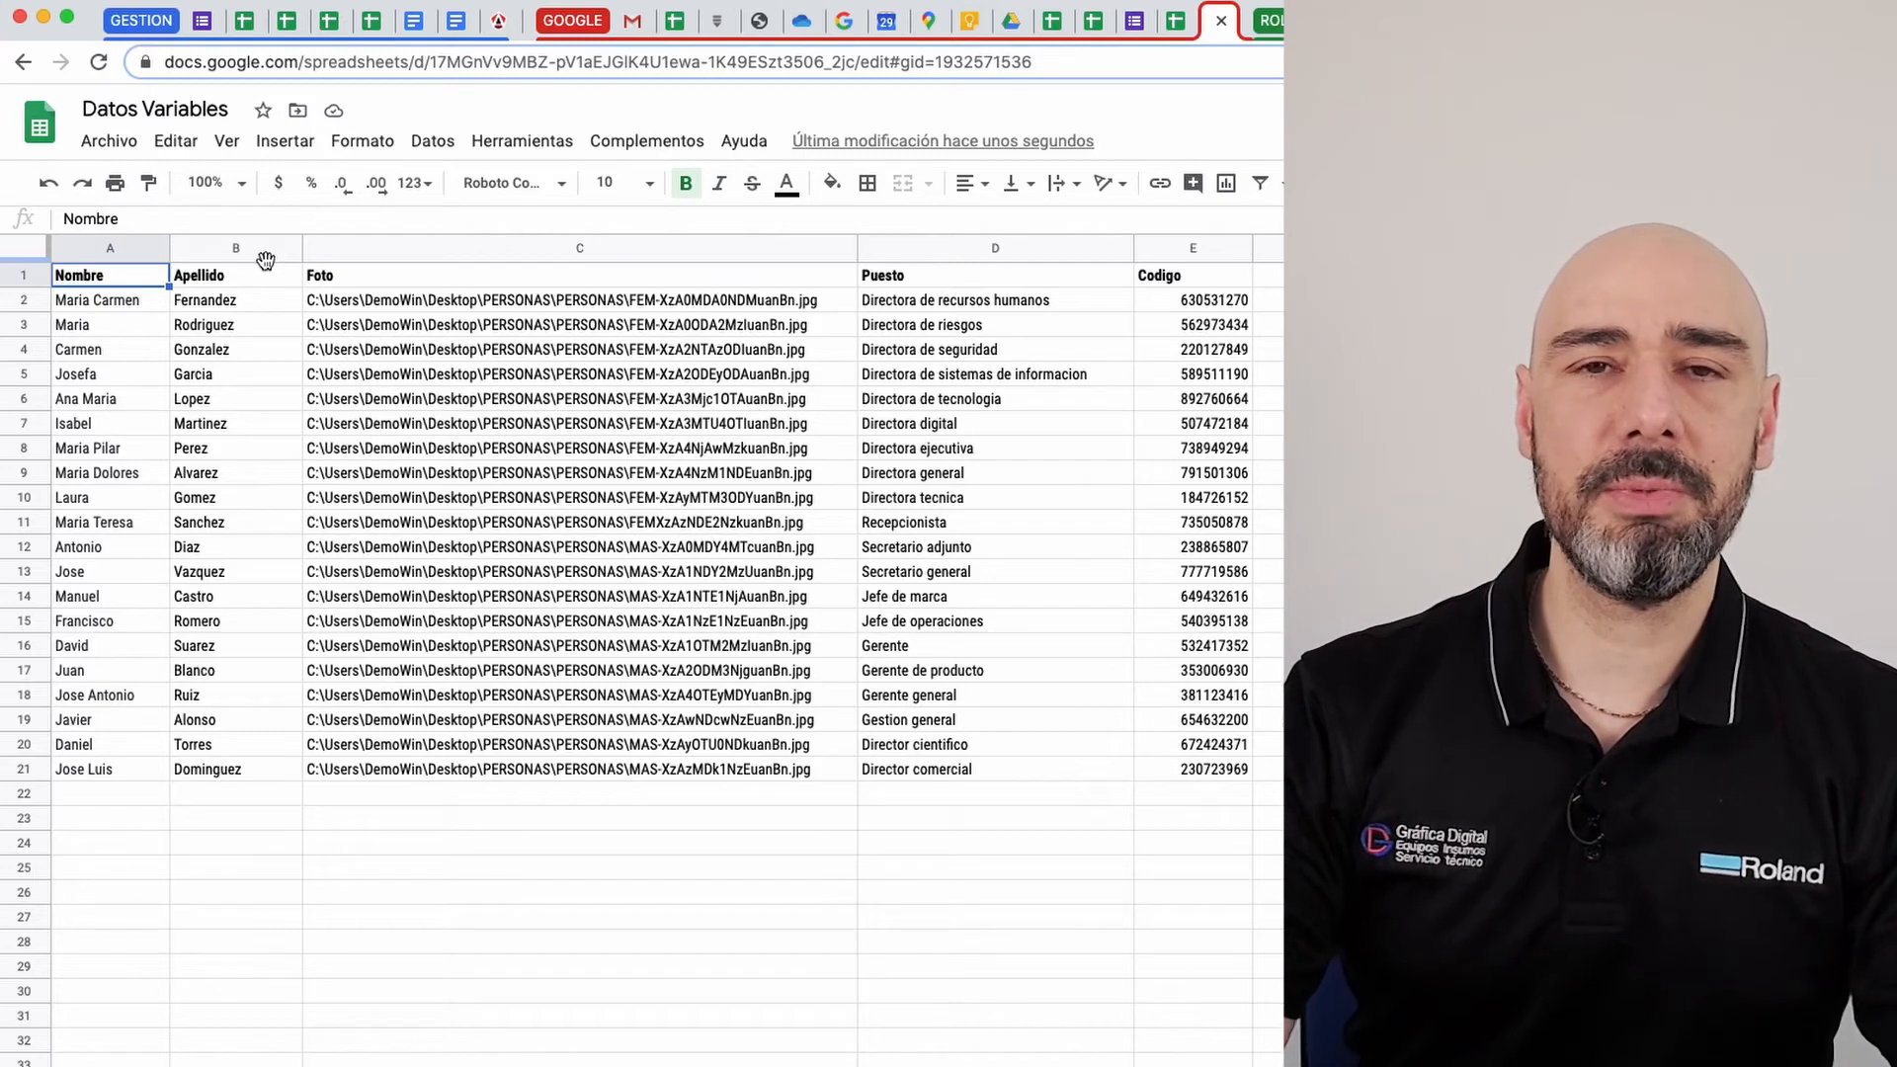
{"action": "type", "text": "VDP"}
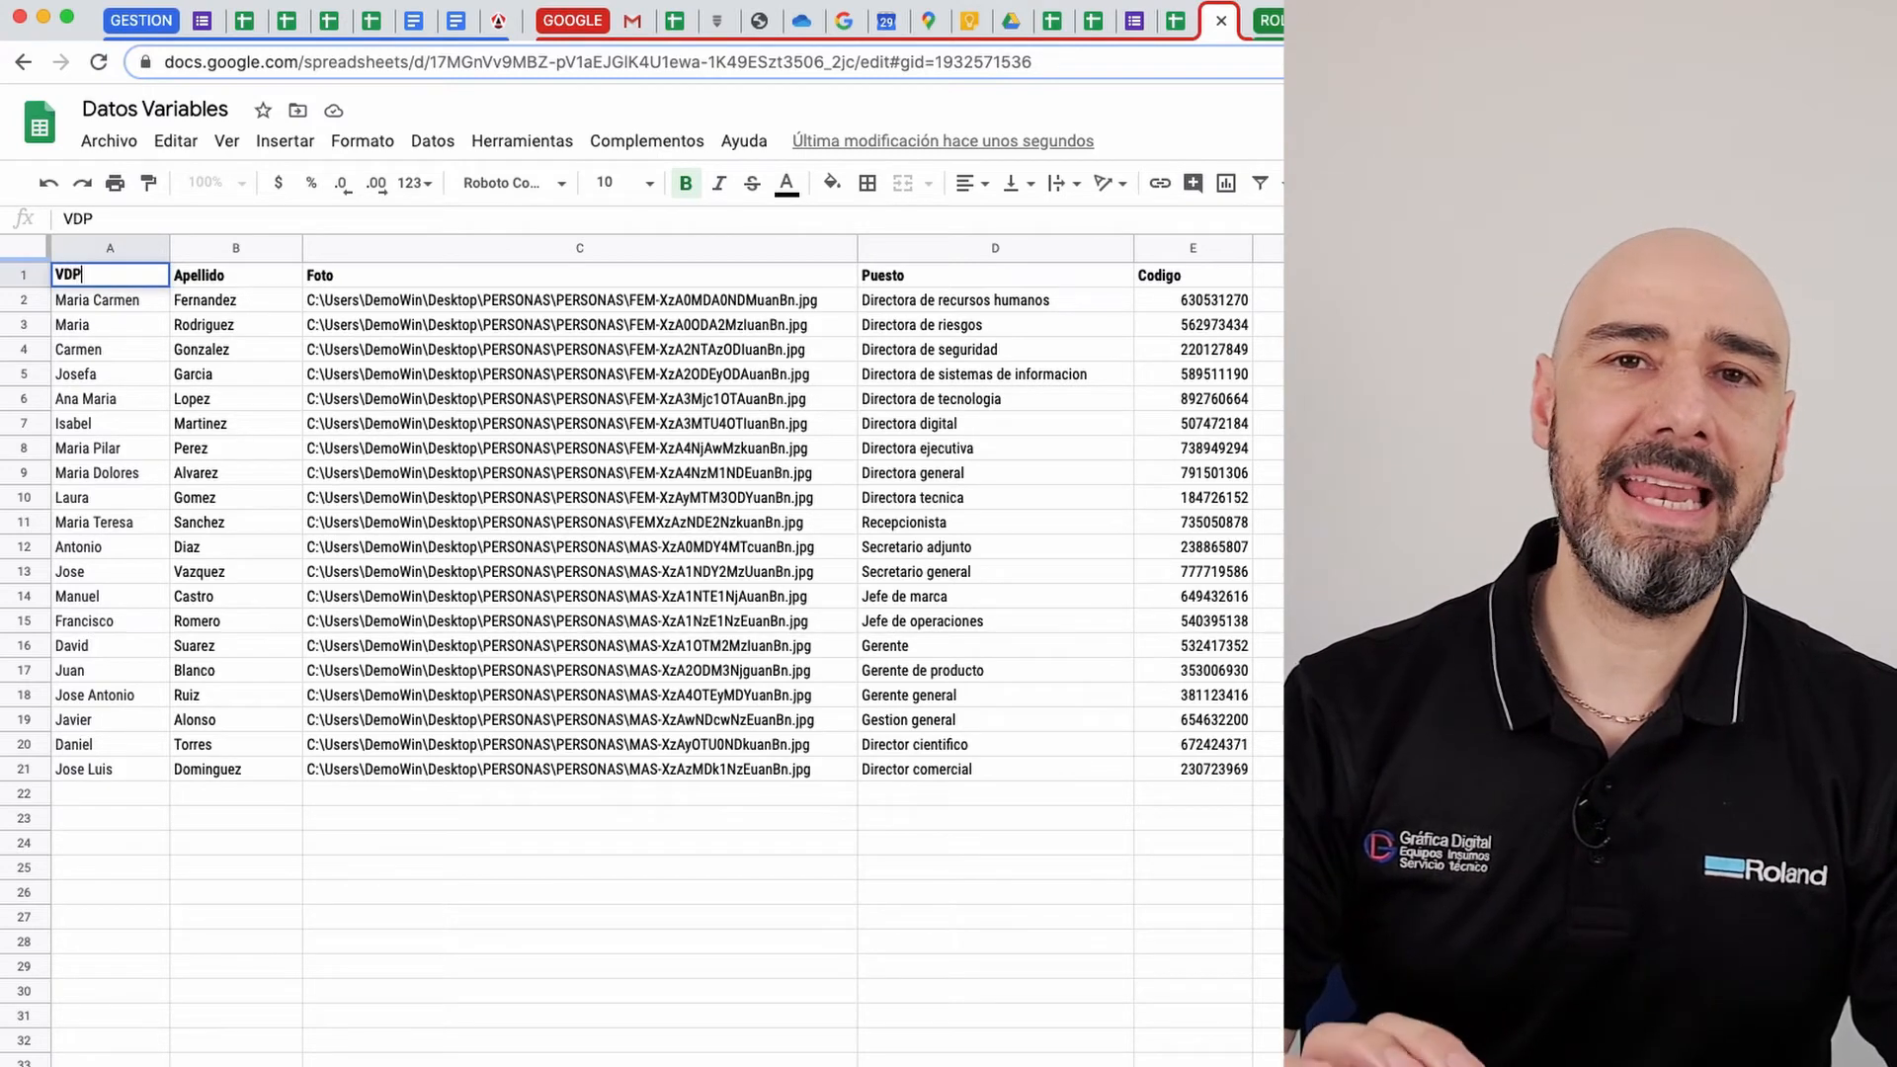
{"action": "type", "text": "_"}
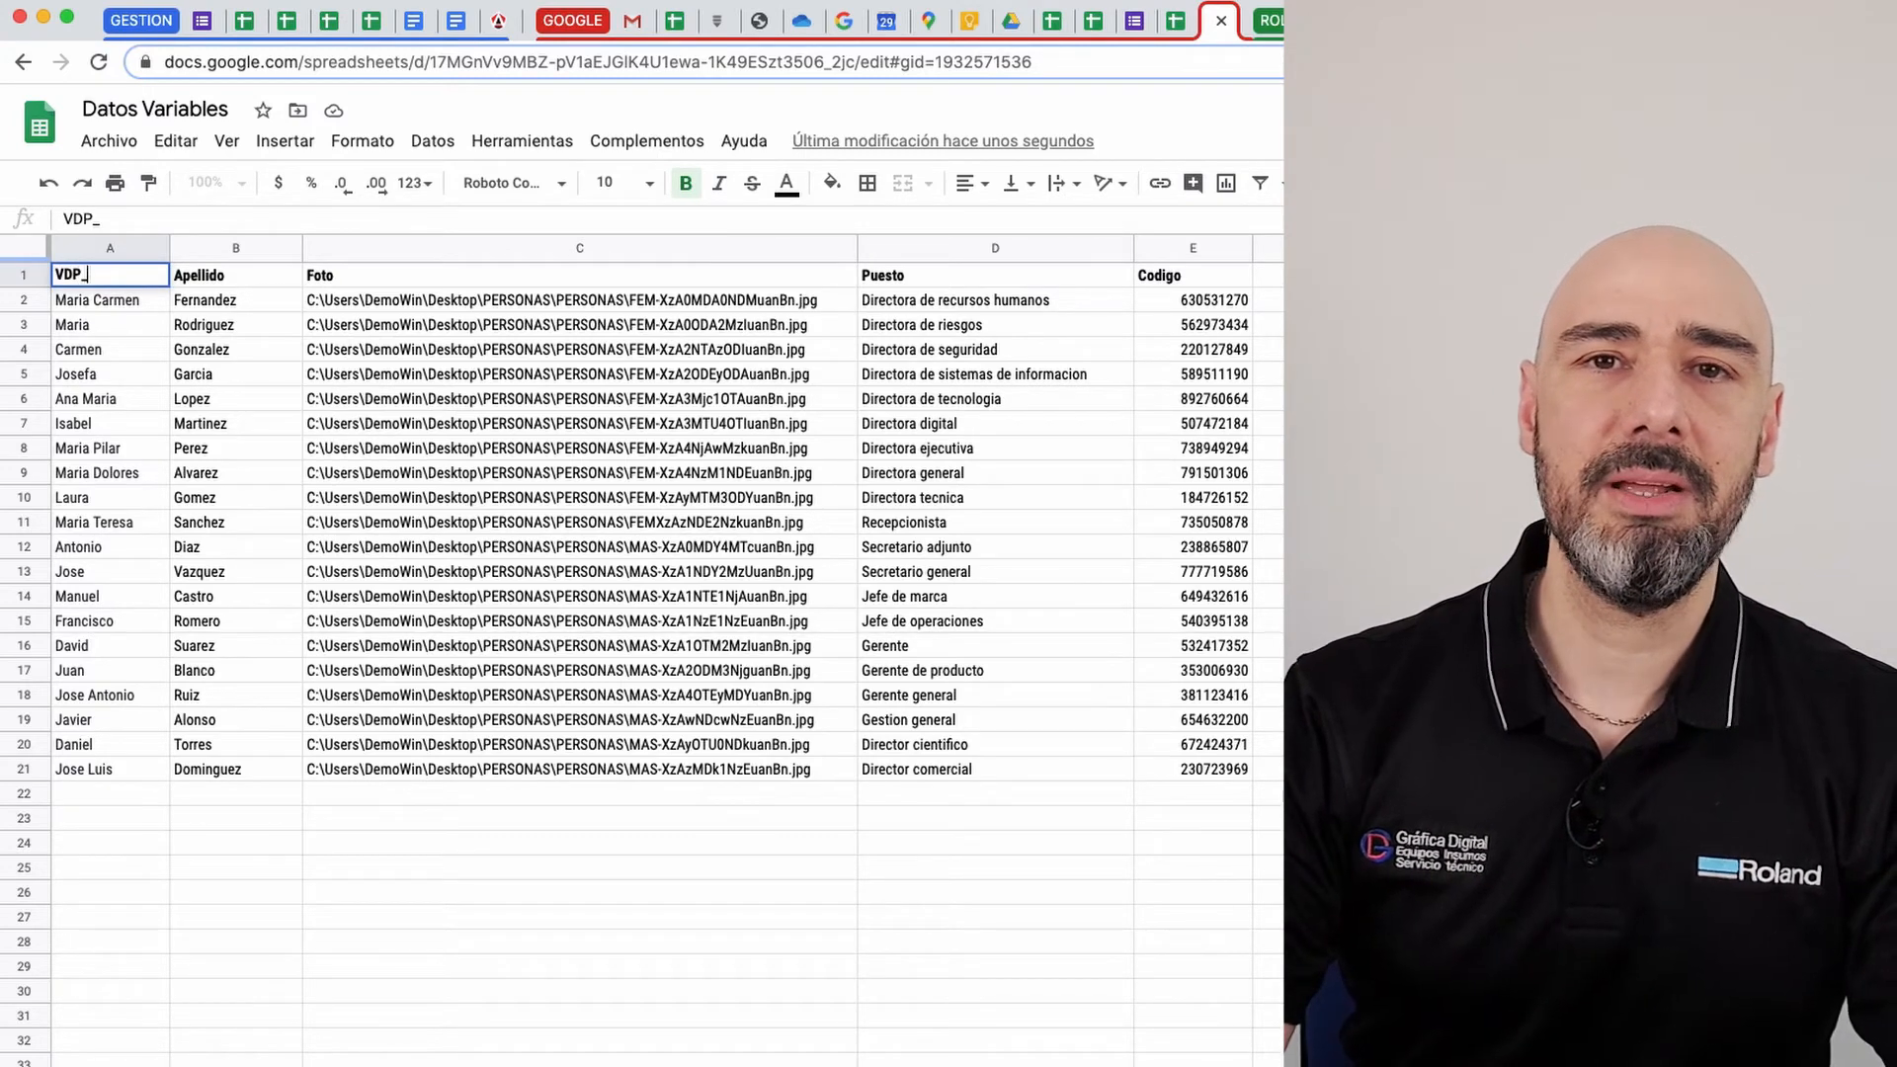
{"action": "type", "text": "no"}
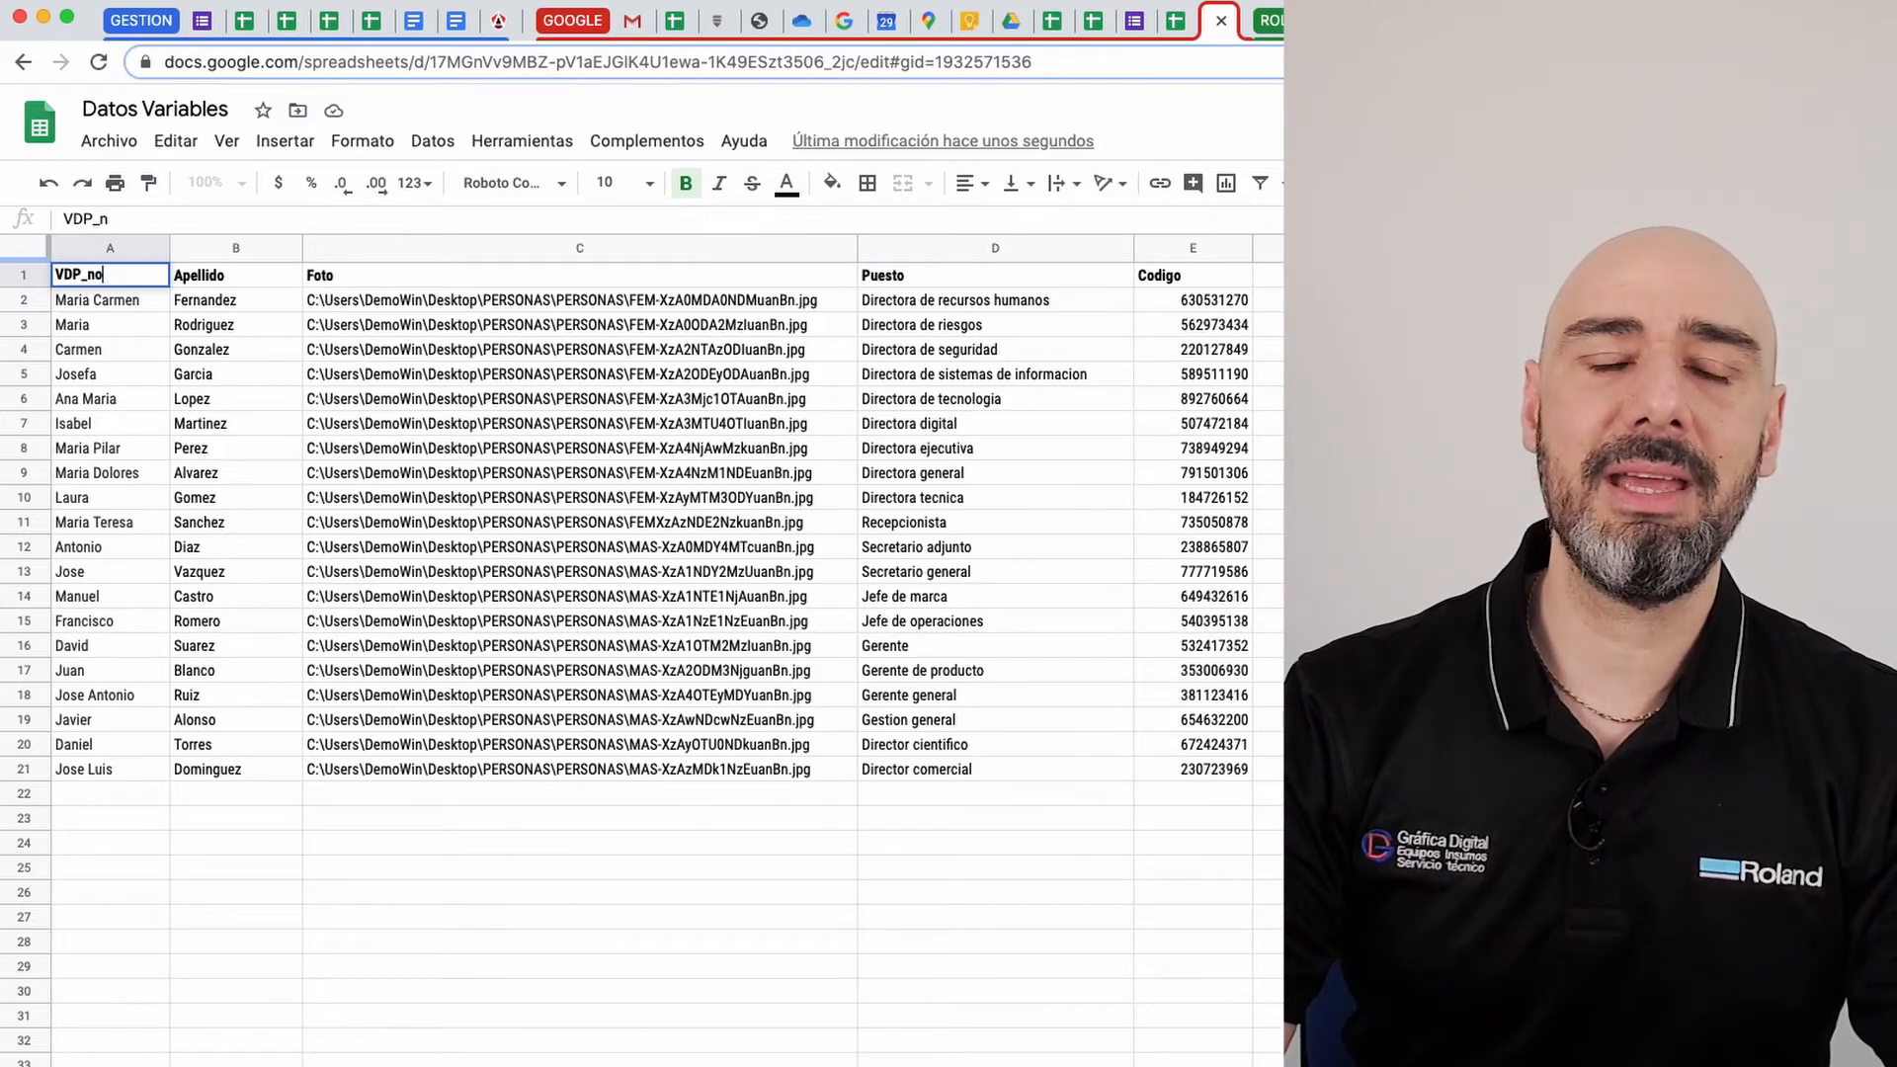
{"action": "type", "text": "mbre"}
{"action": "key", "text": "Tab"}
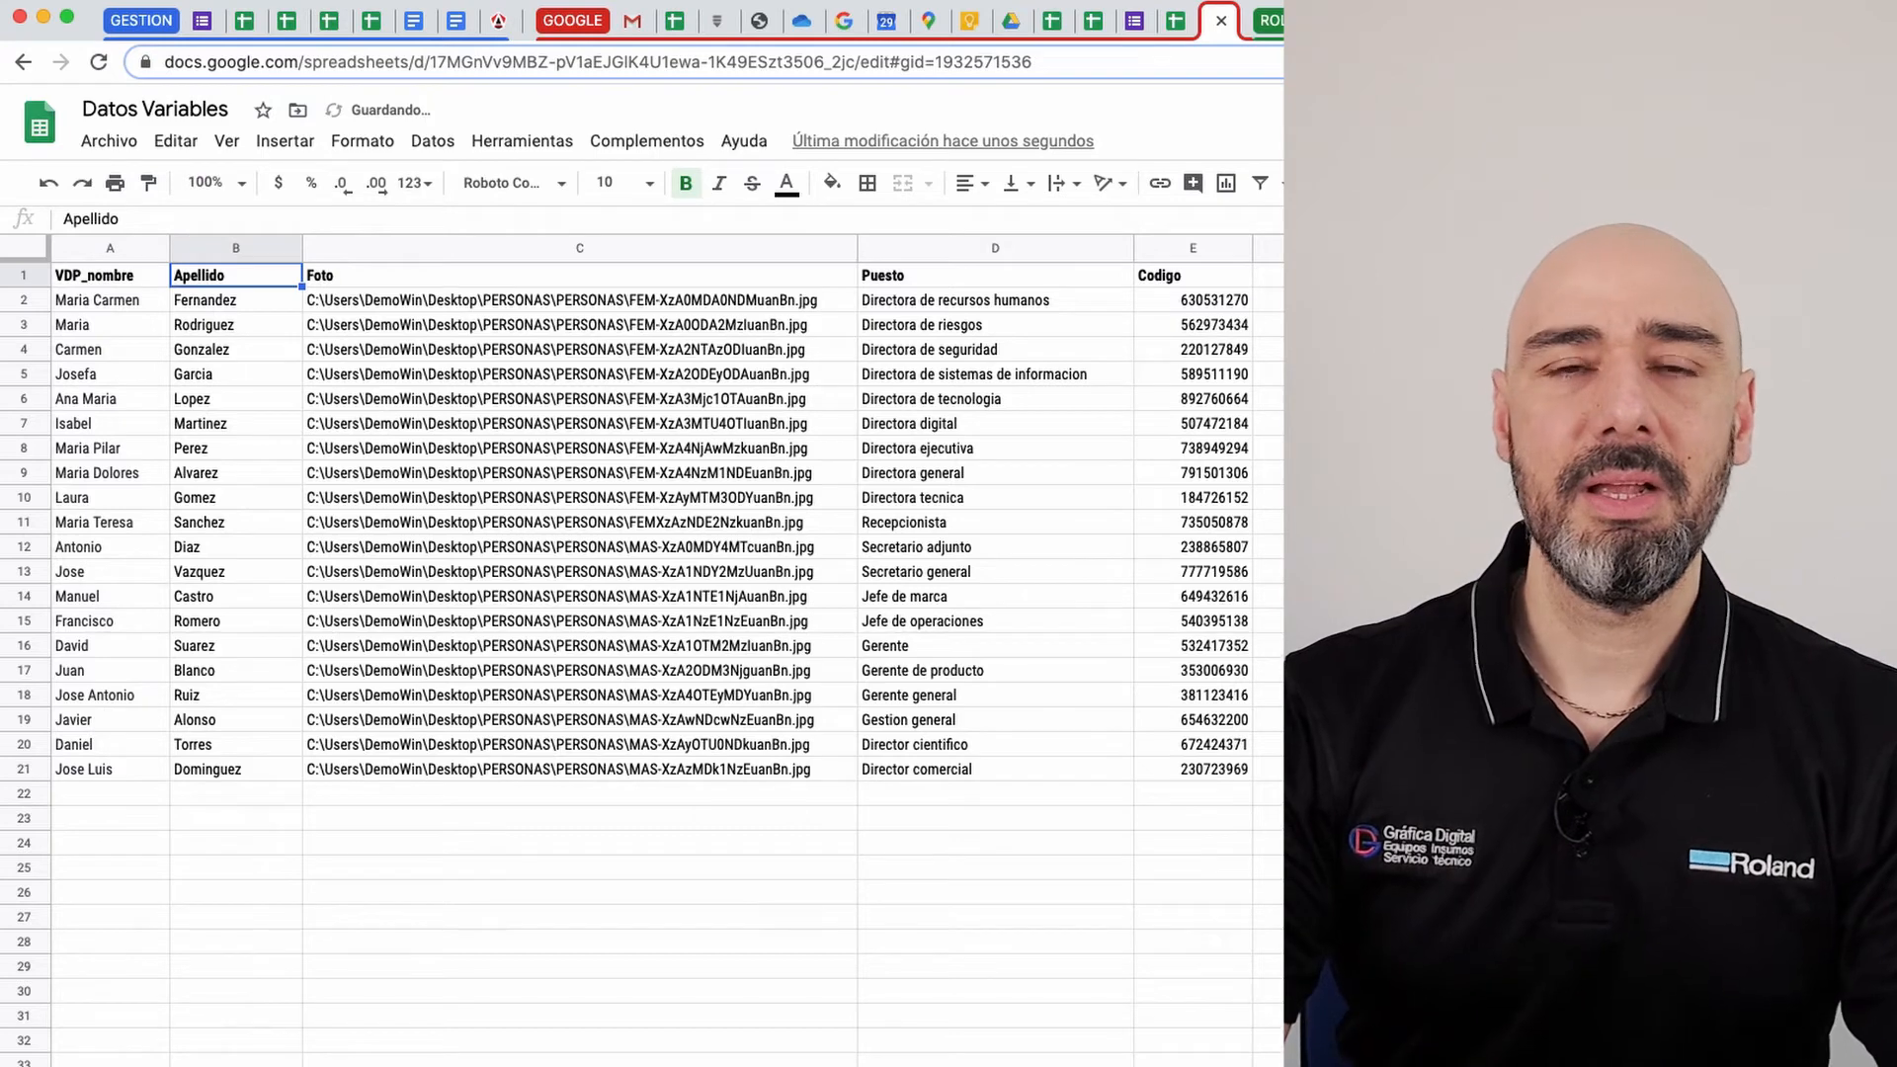
Step: Rename the Apellido column header in cell B1 as VDP_apellido
{"action": "type", "text": "V"}
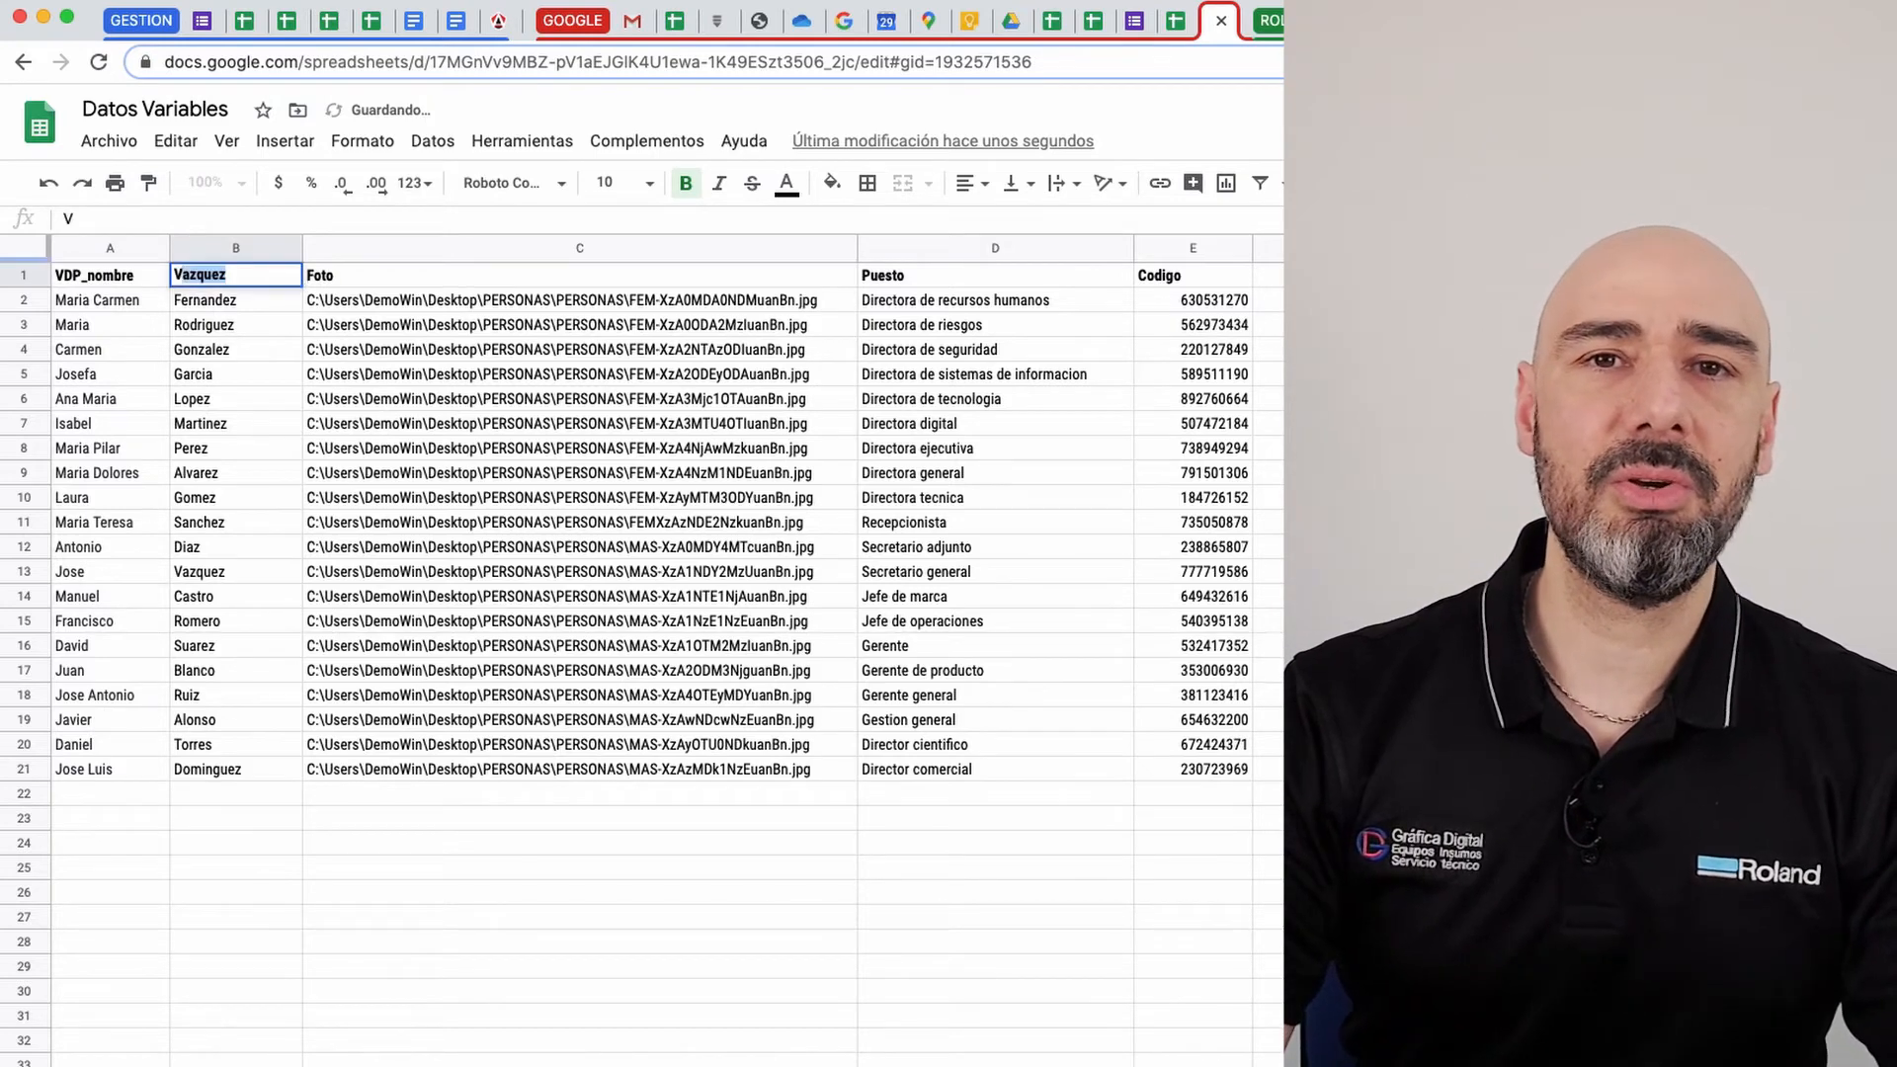
{"action": "type", "text": "DP"}
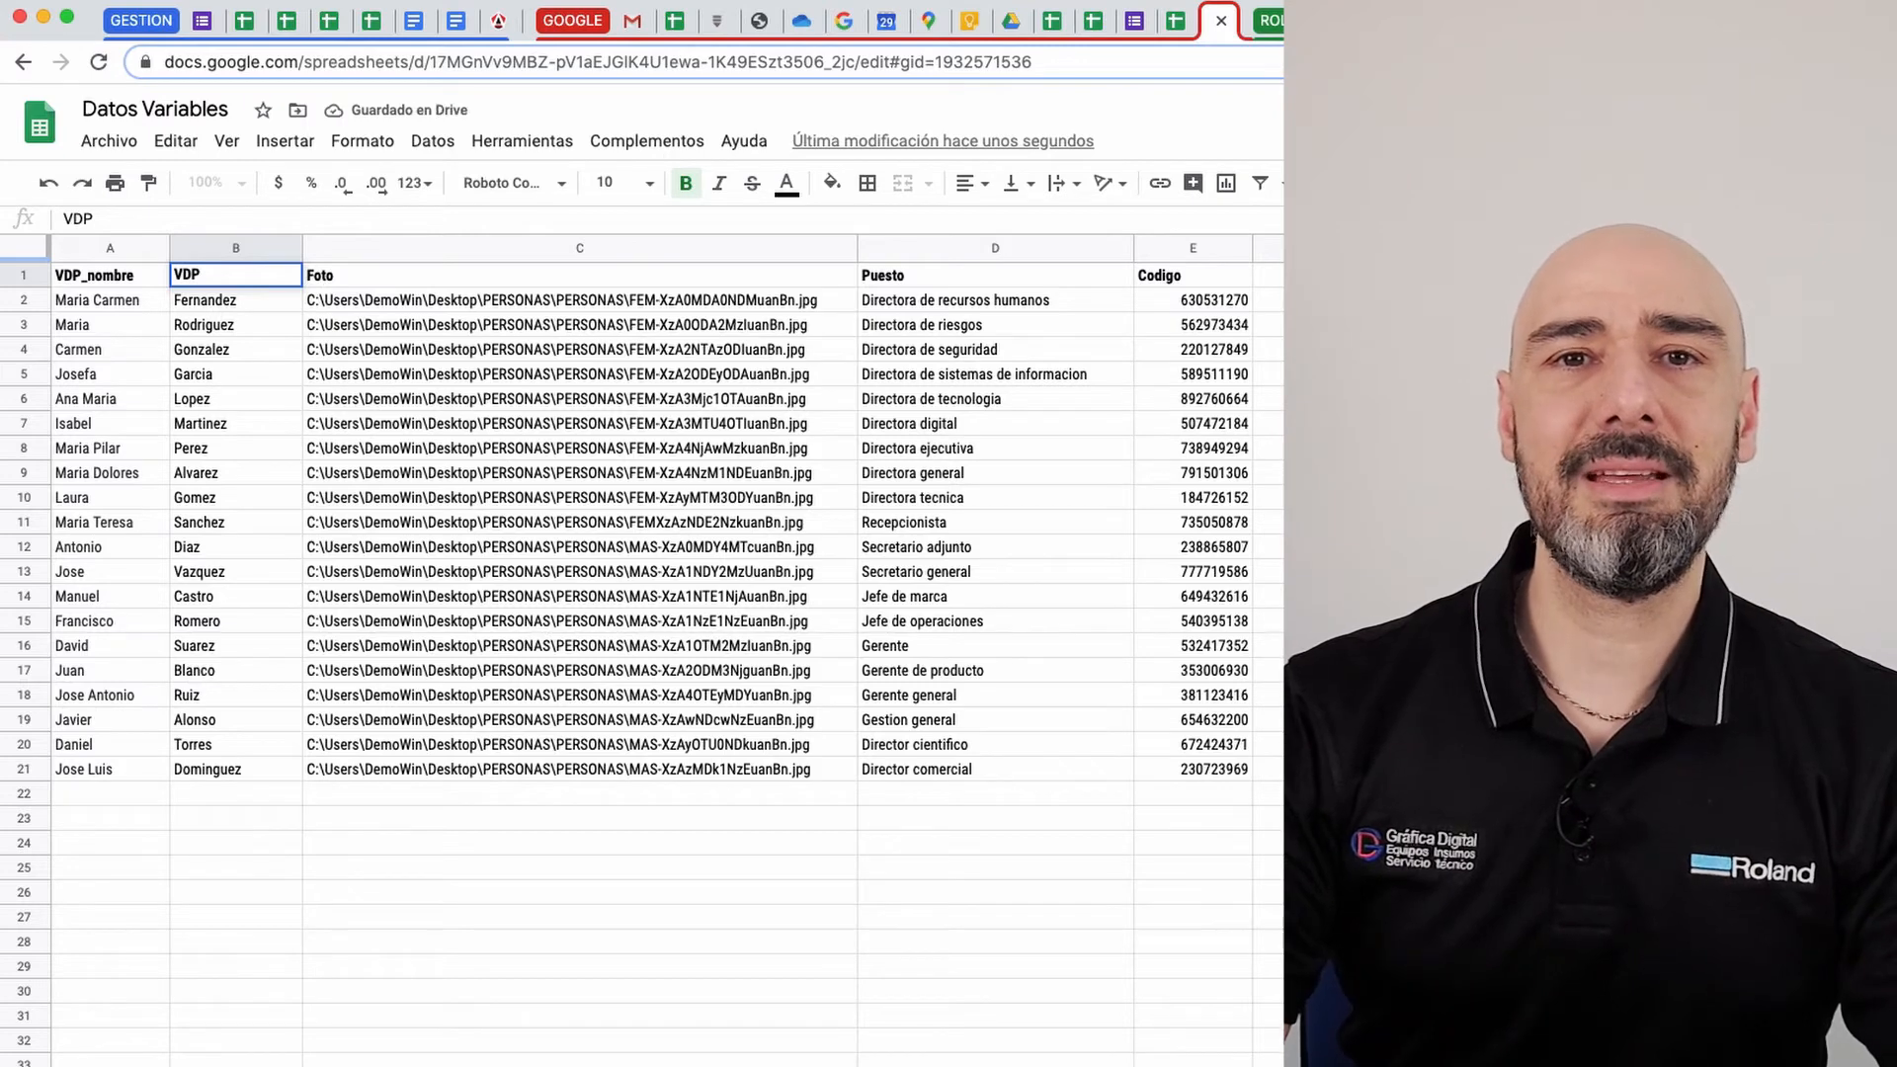
{"action": "type", "text": "_"}
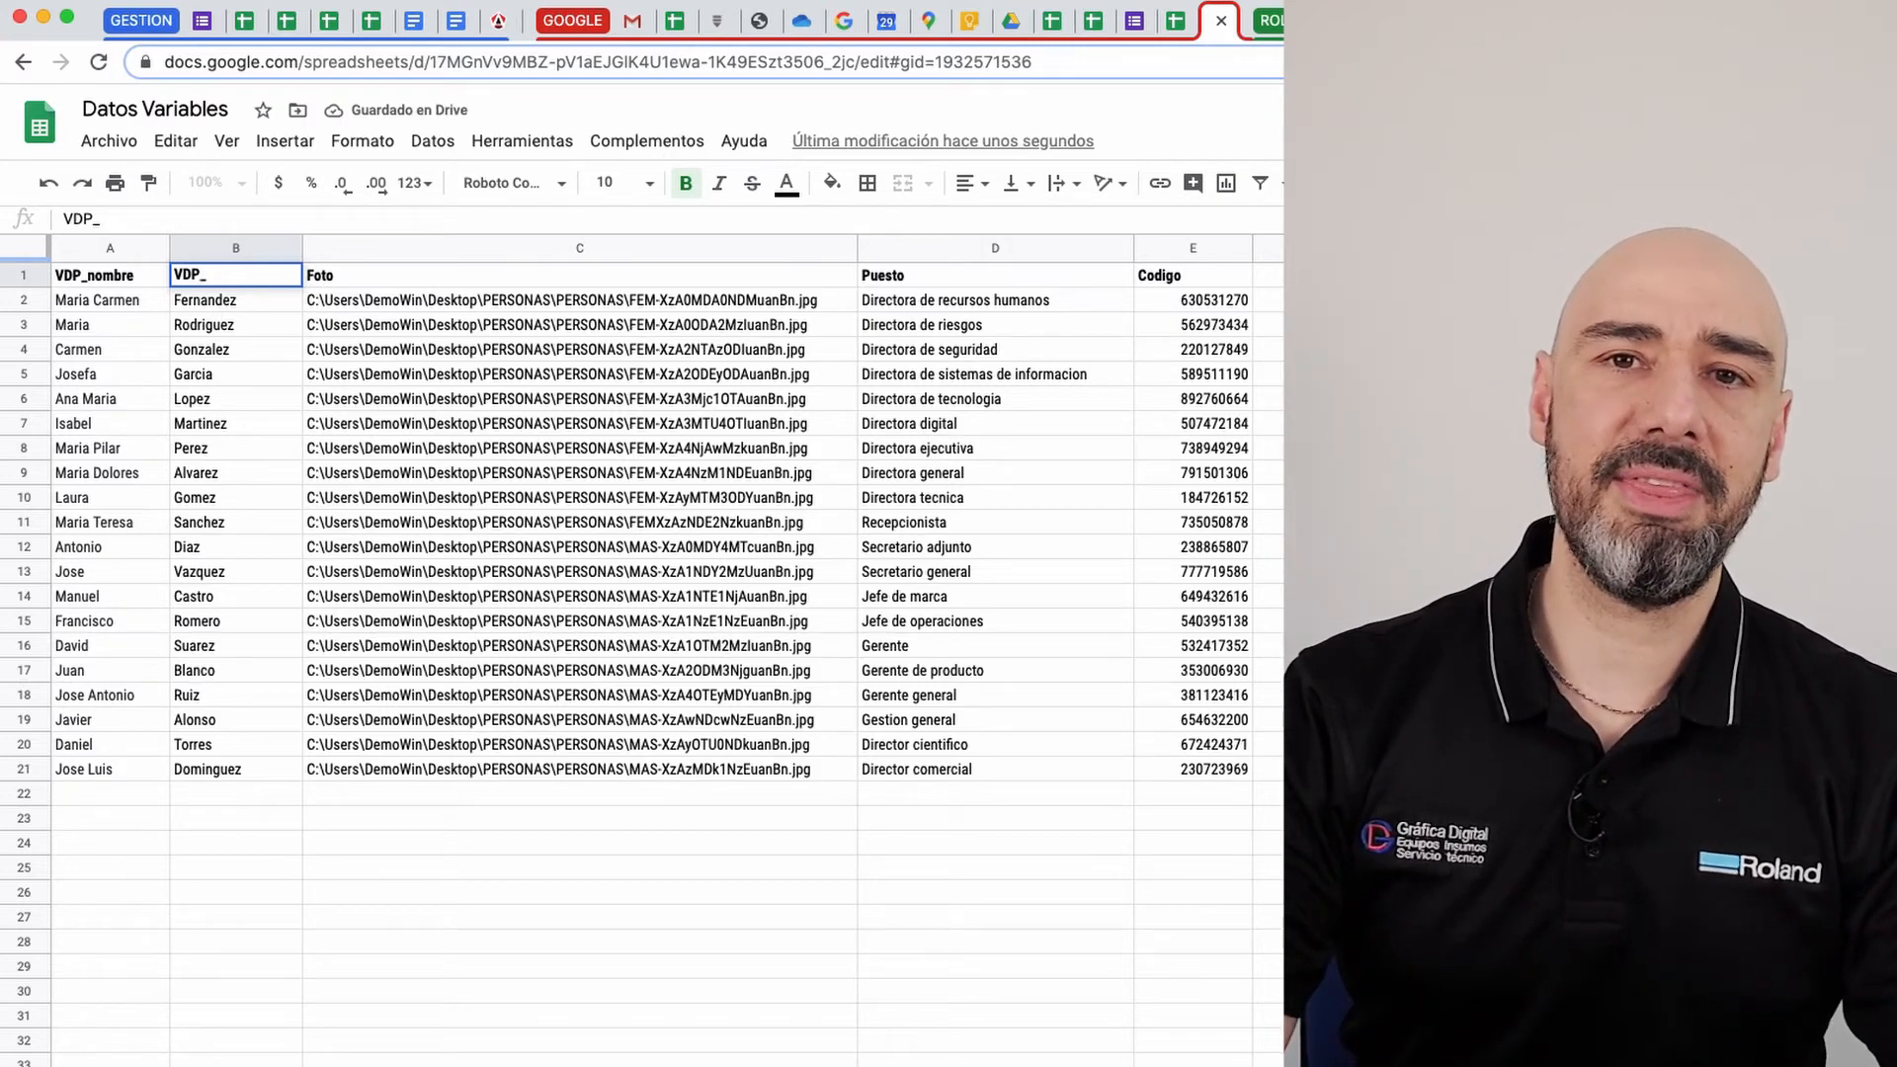
{"action": "type", "text": "apel"}
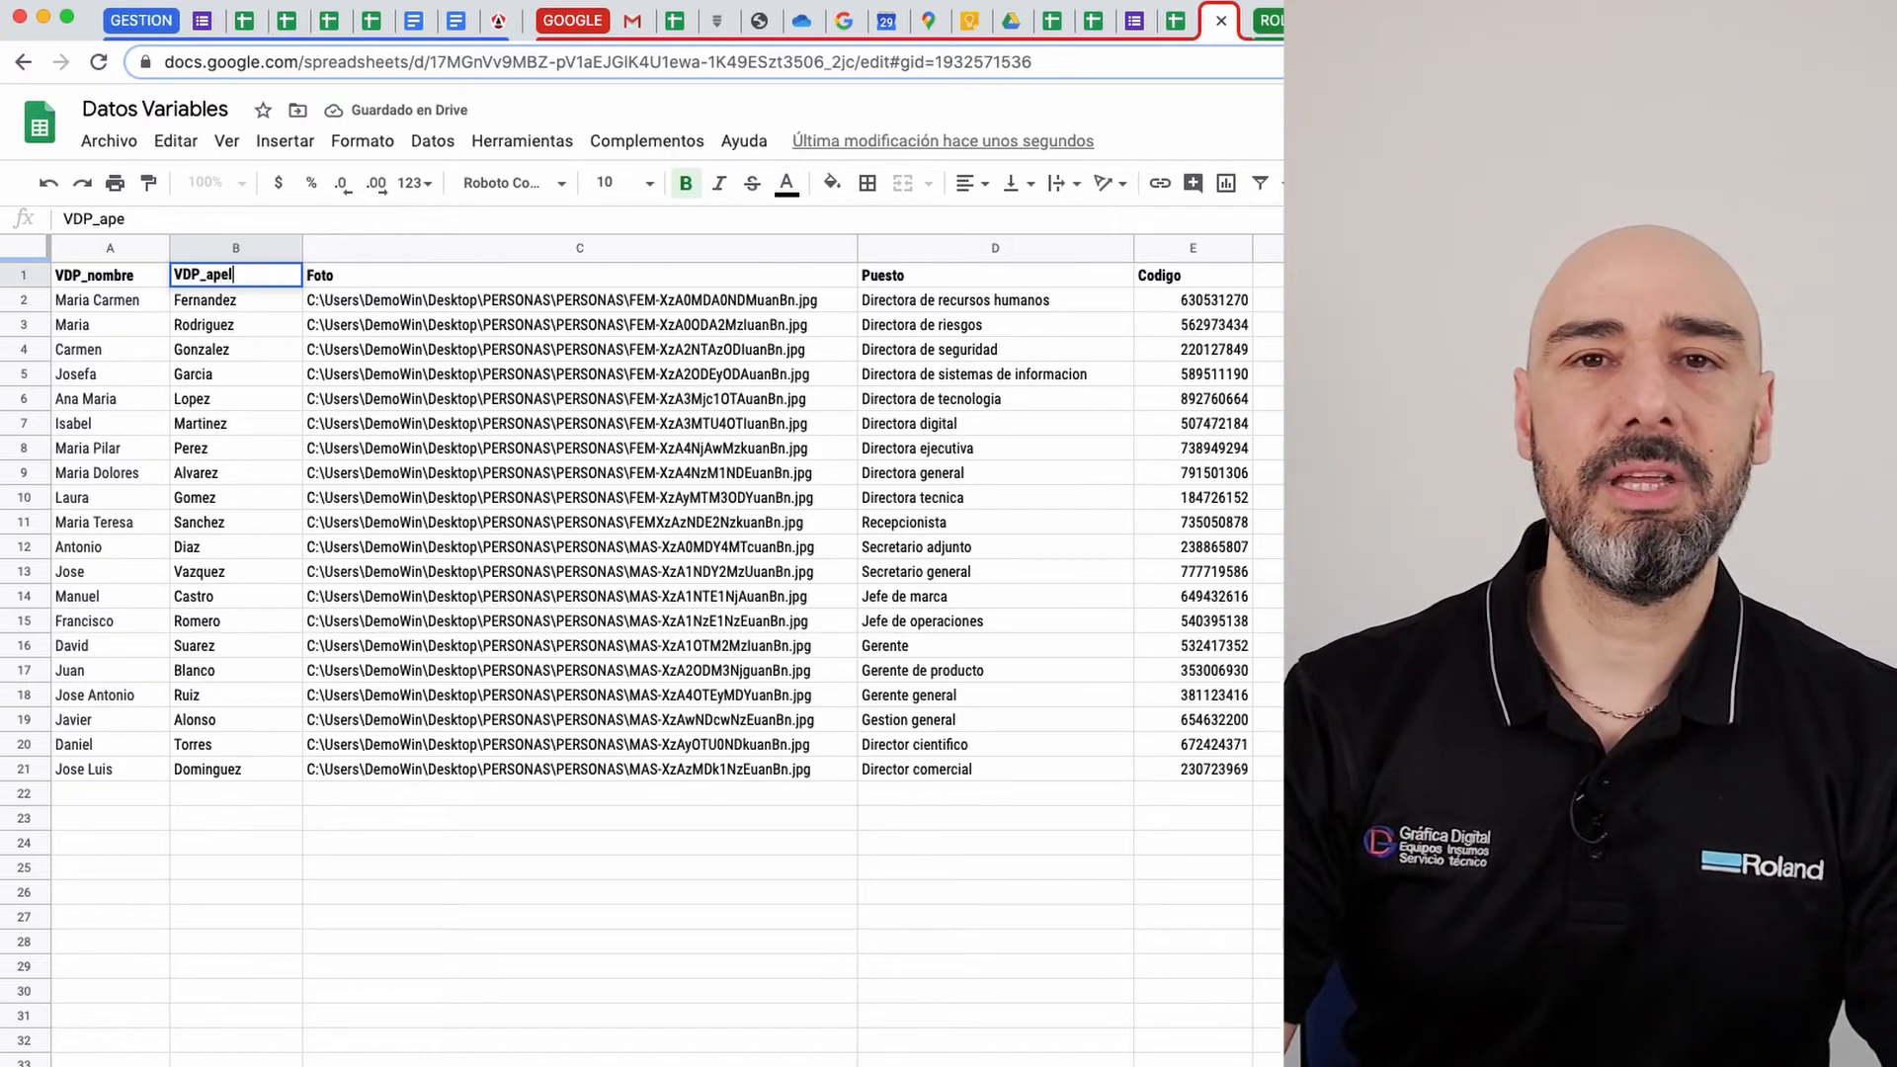
{"action": "type", "text": "lido"}
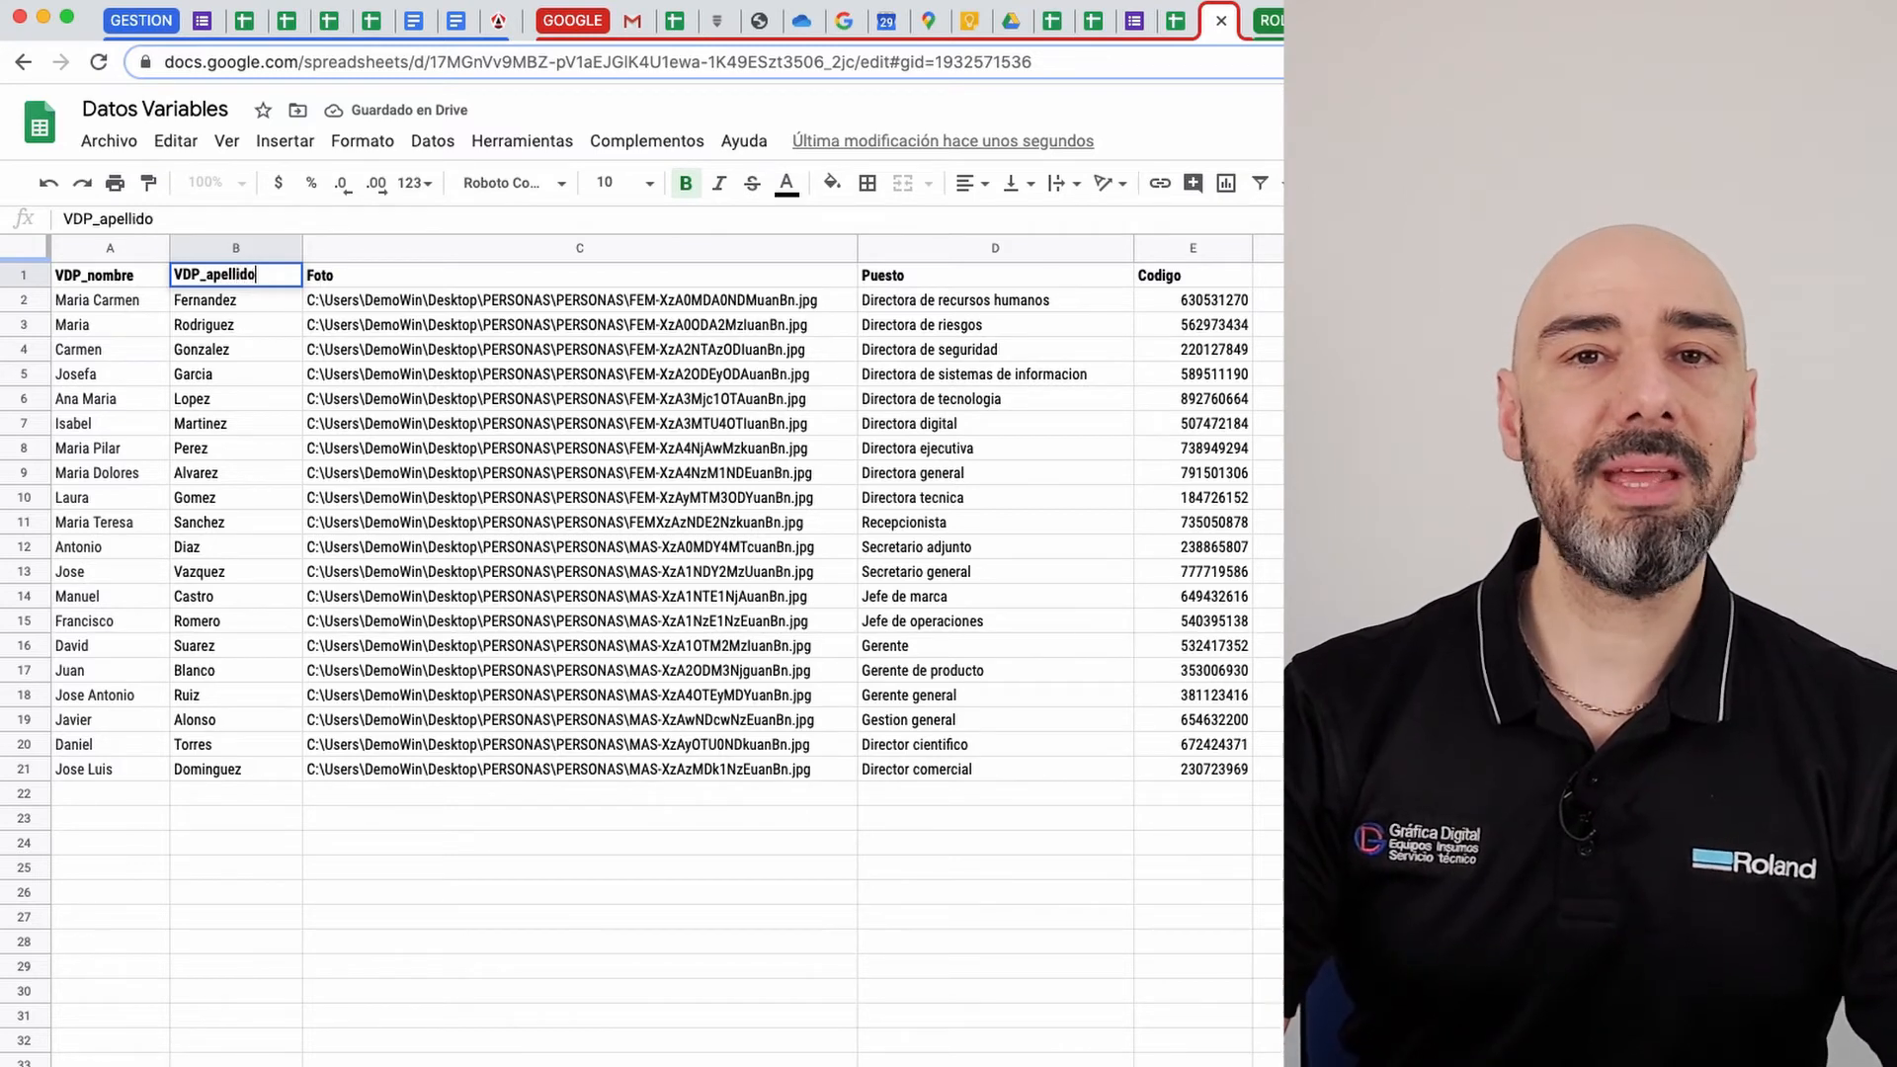
{"action": "key", "text": "Tab"}
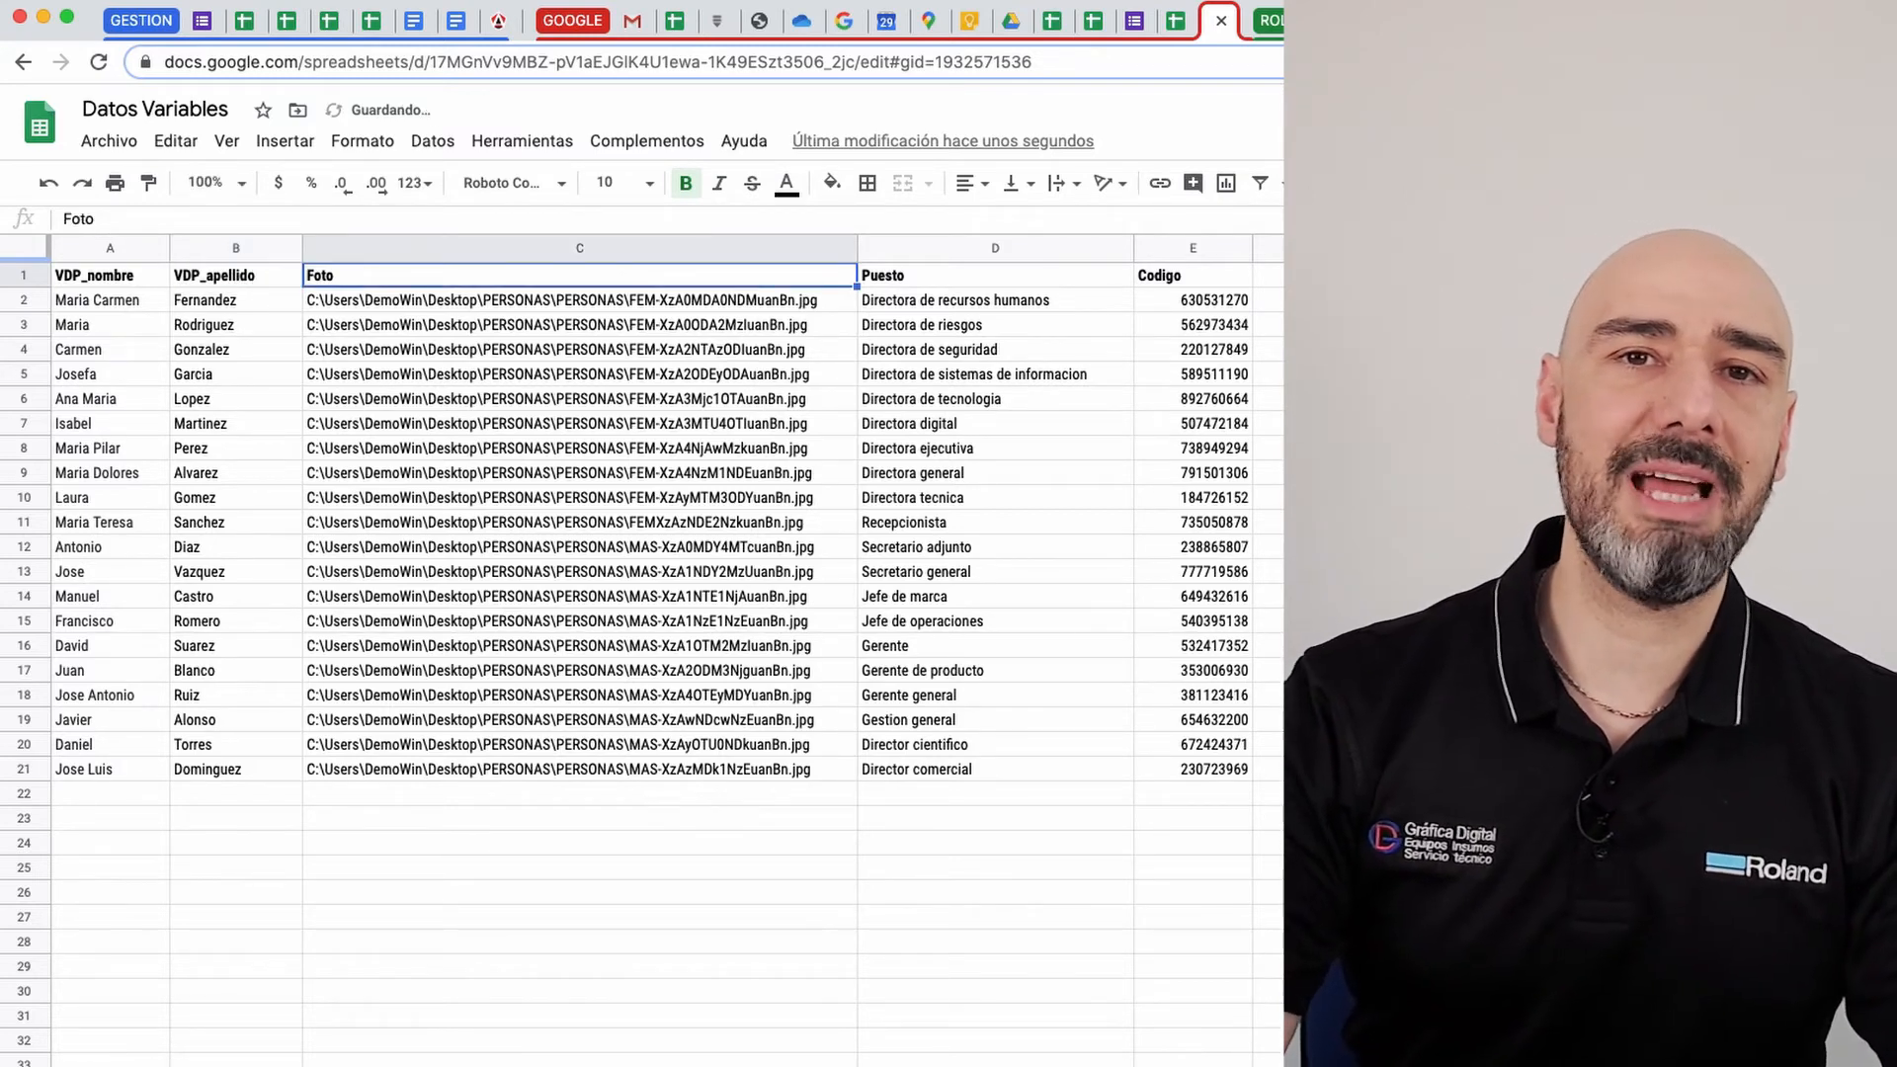
Step: Rename the Foto column header in cell C1 as VDP_foto
{"action": "type", "text": "VDP_"}
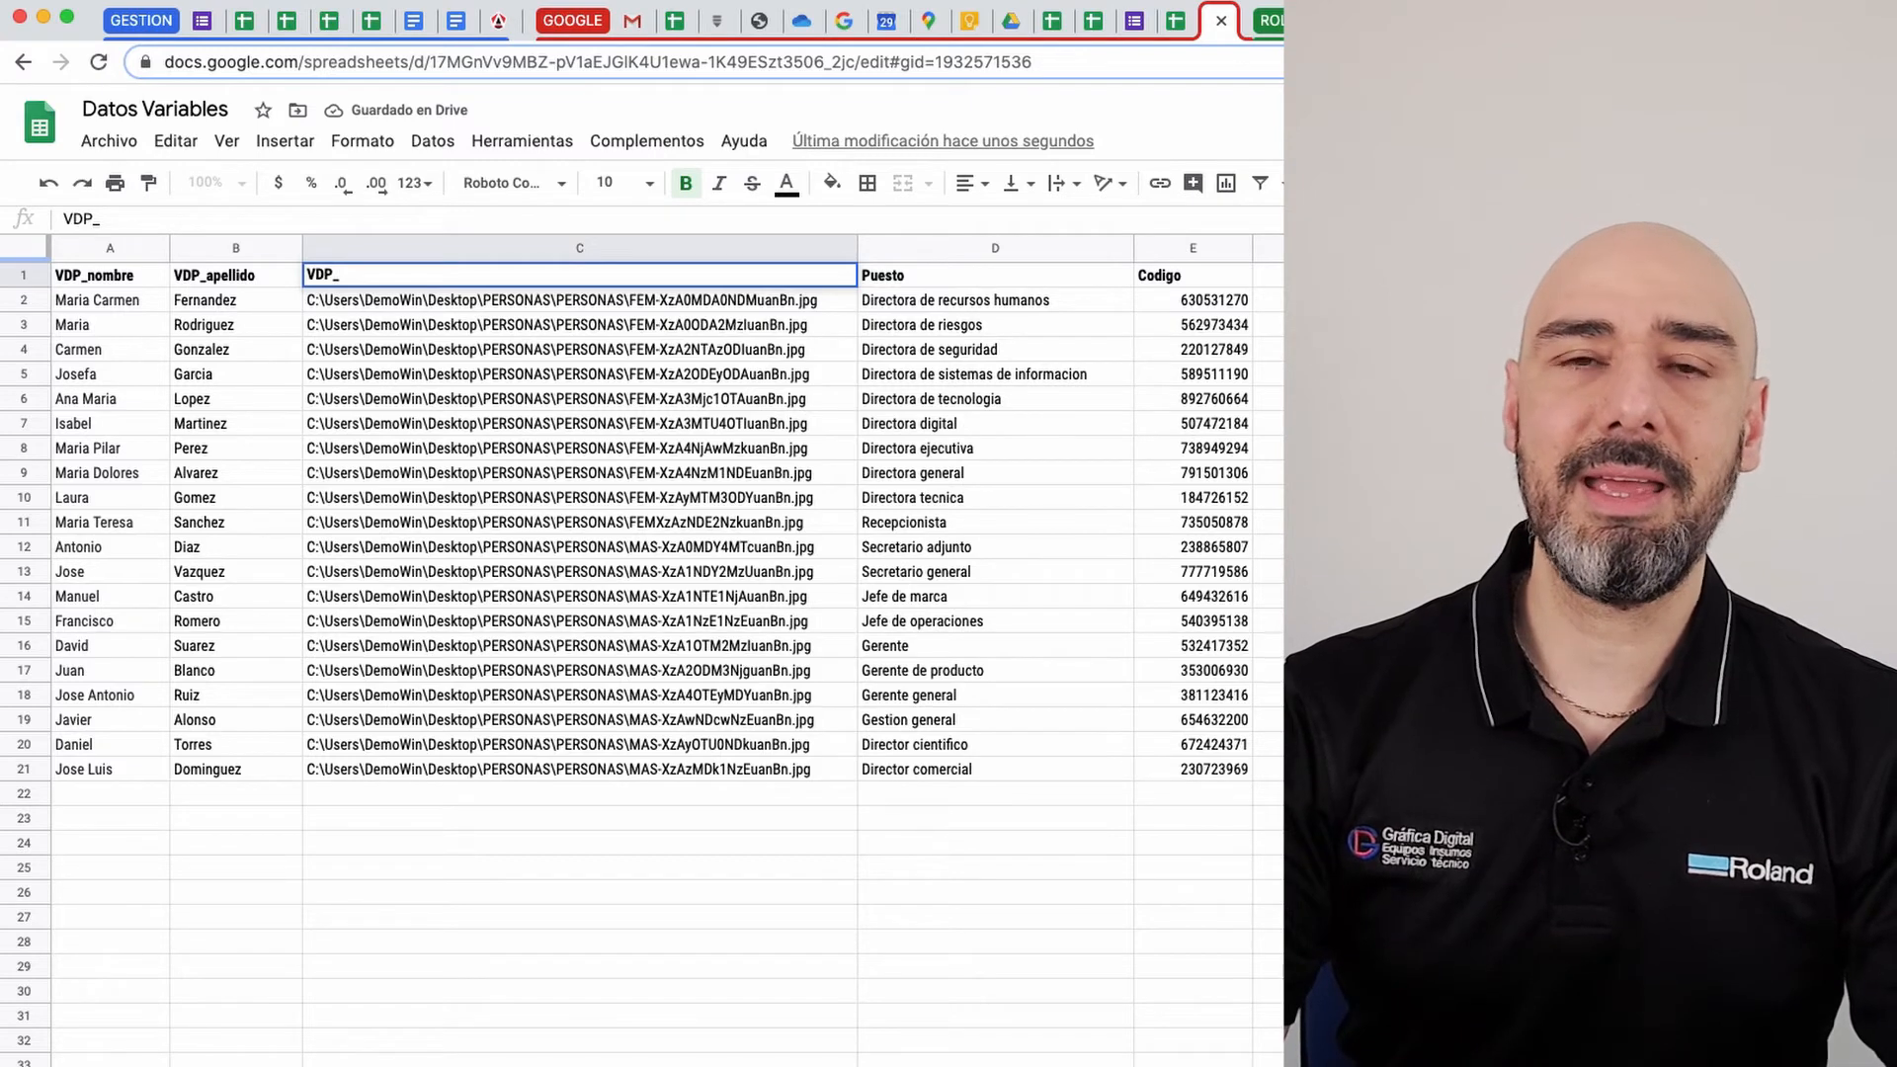
{"action": "type", "text": "foto"}
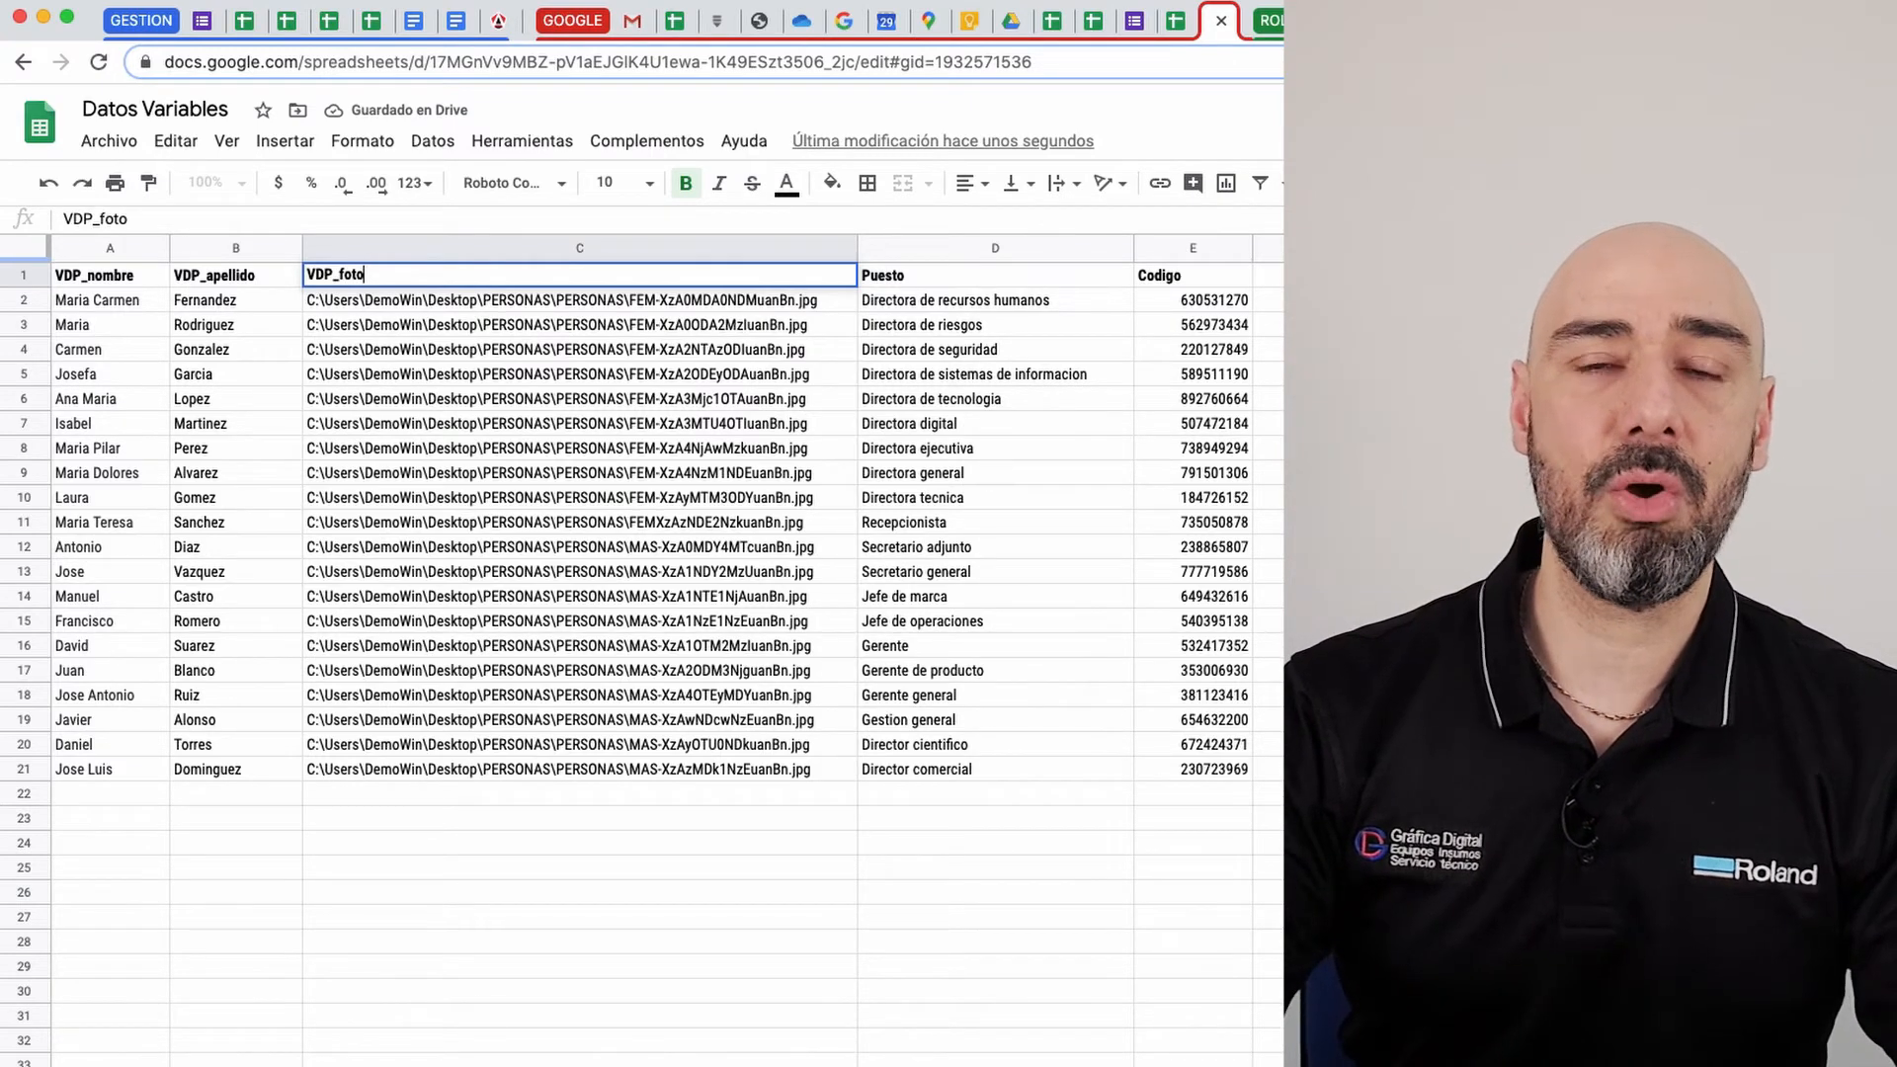
{"action": "key", "text": "Tab"}
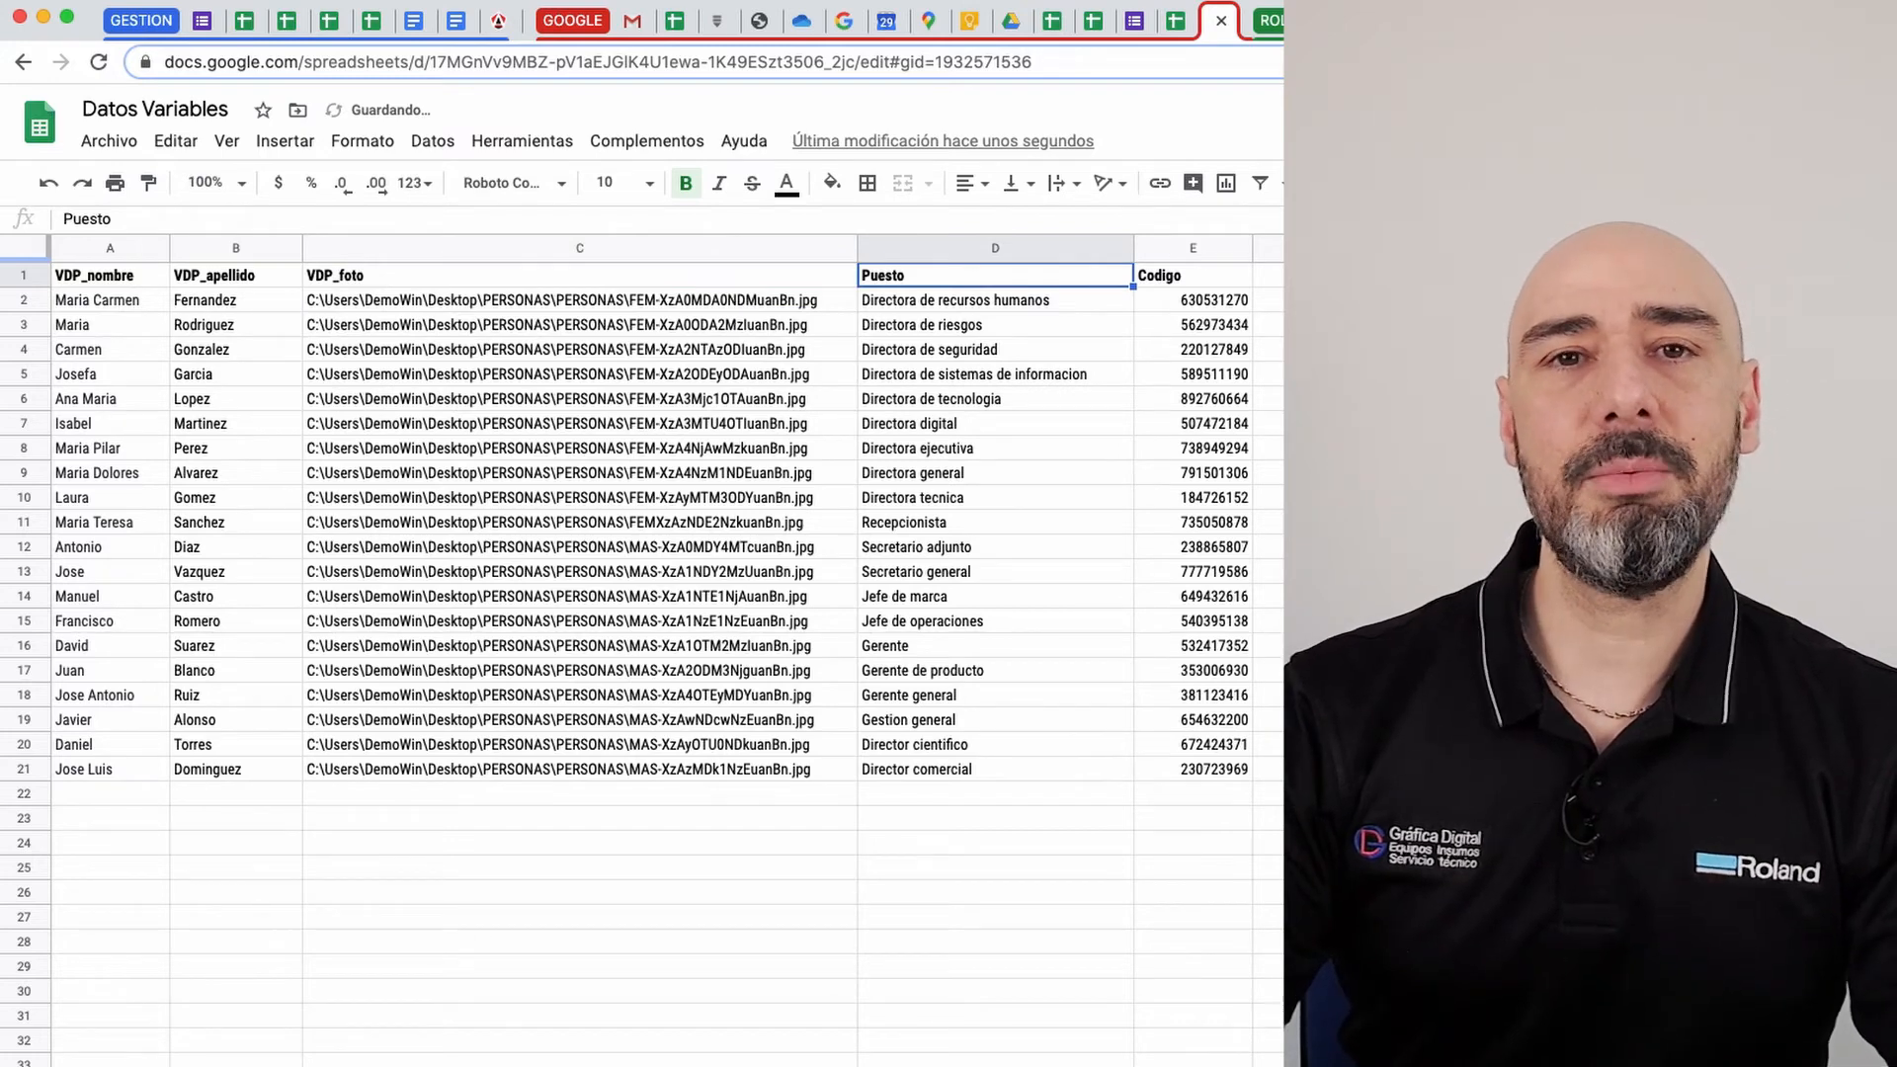
Step: Rename the Puesto column header in cell D1 as VDP_puesto
{"action": "type", "text": "V"}
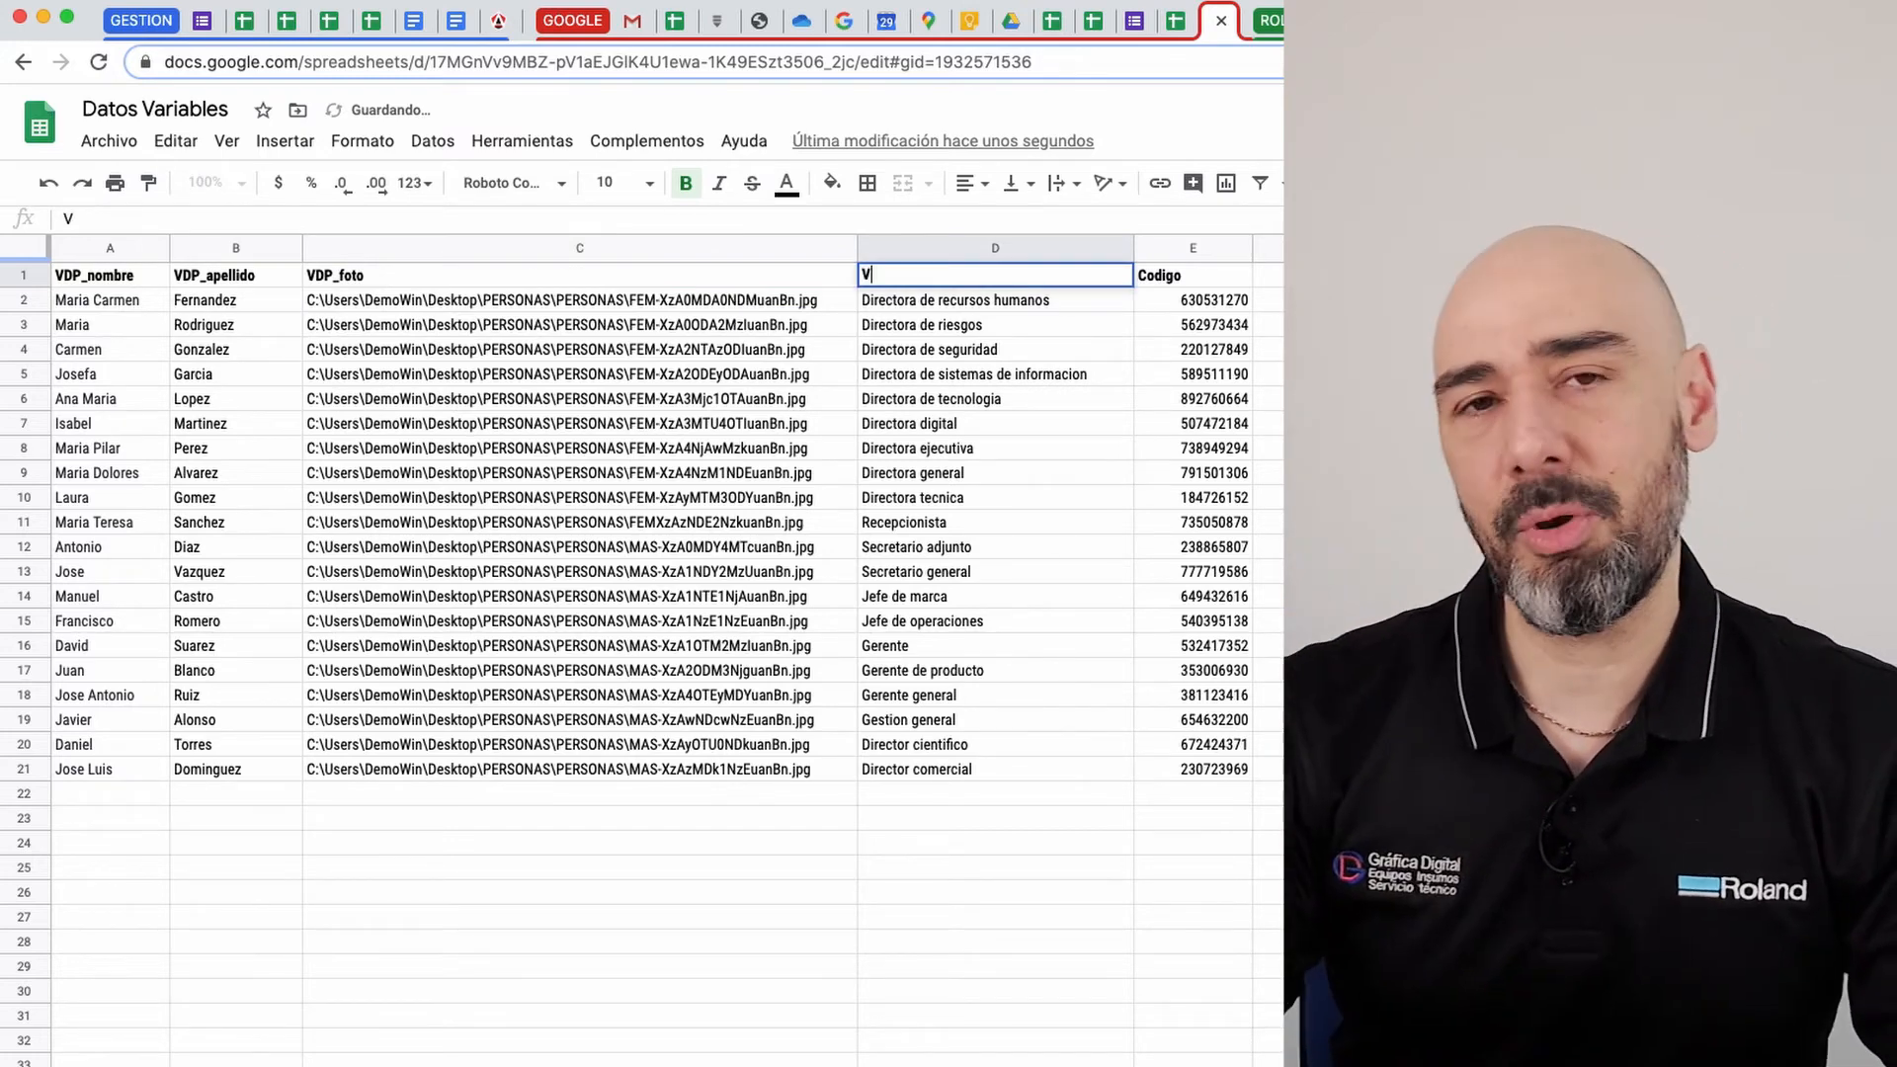
{"action": "type", "text": "D"}
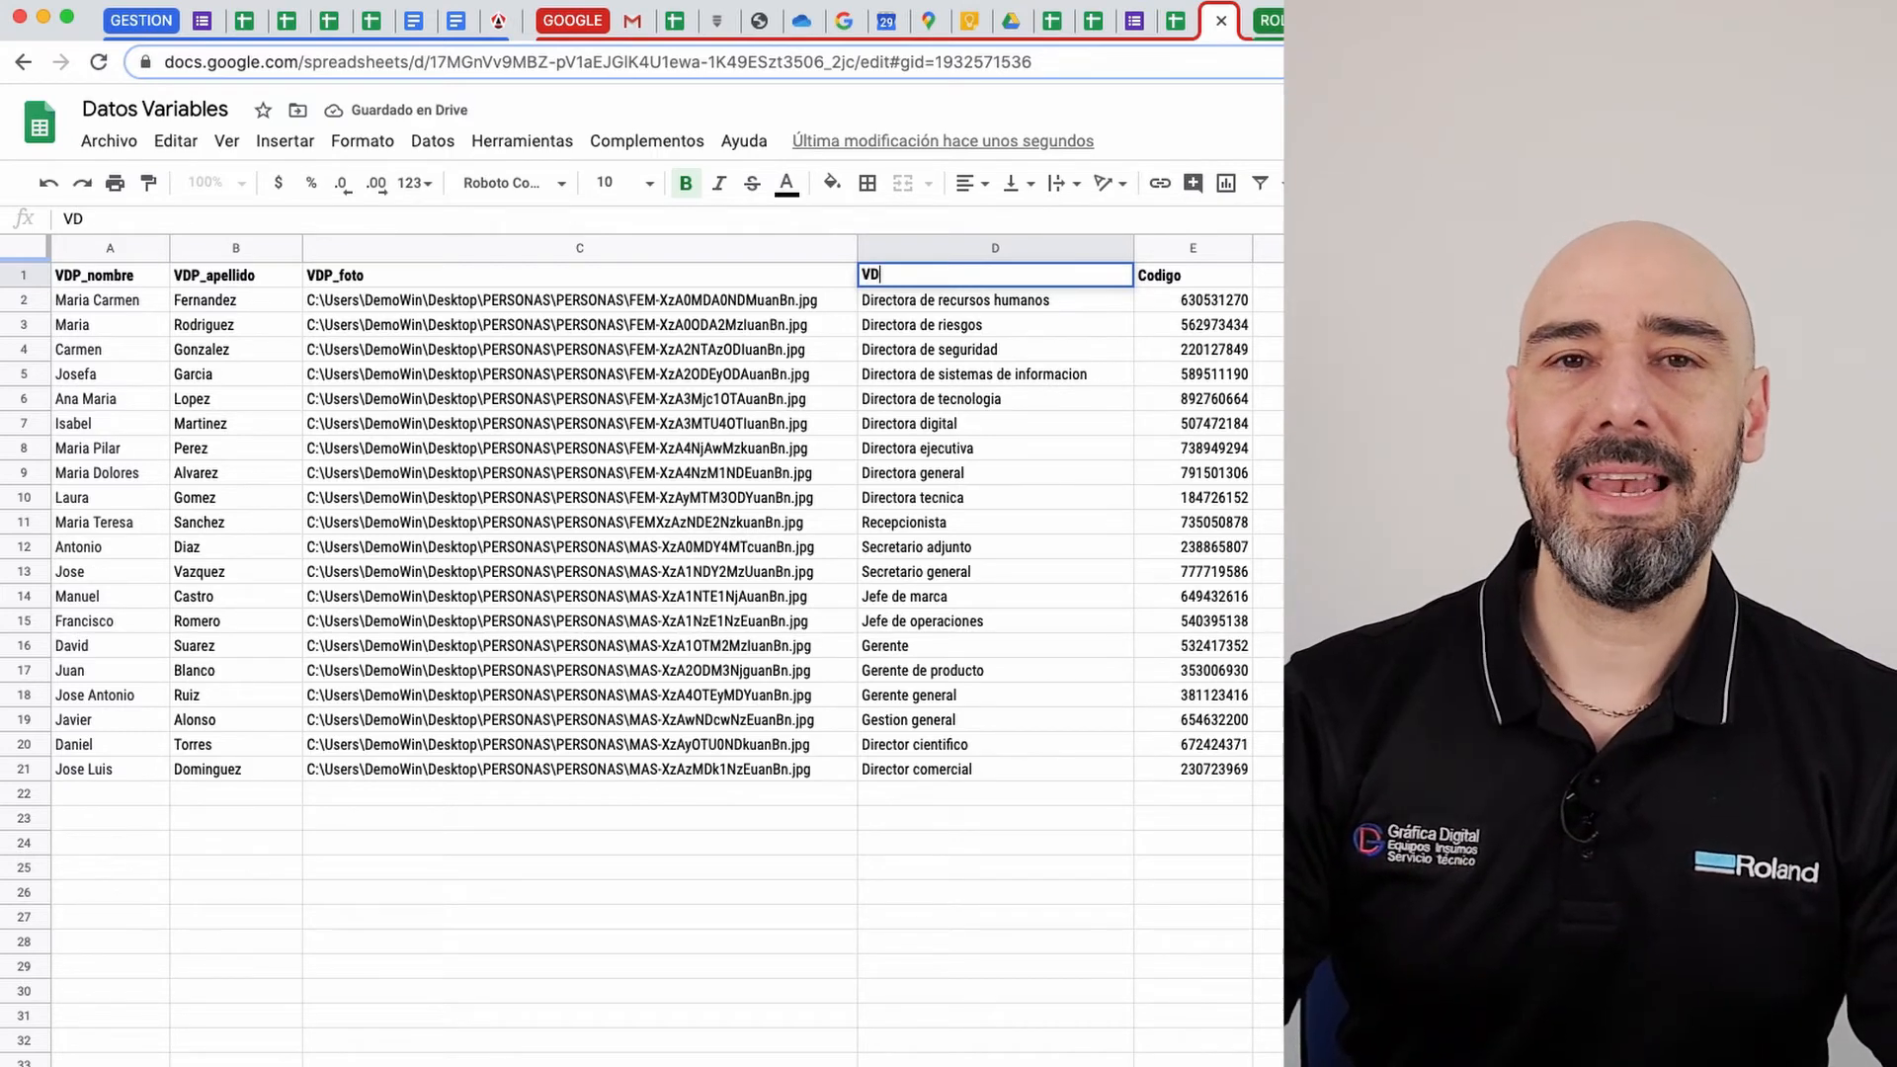
{"action": "type", "text": "P"}
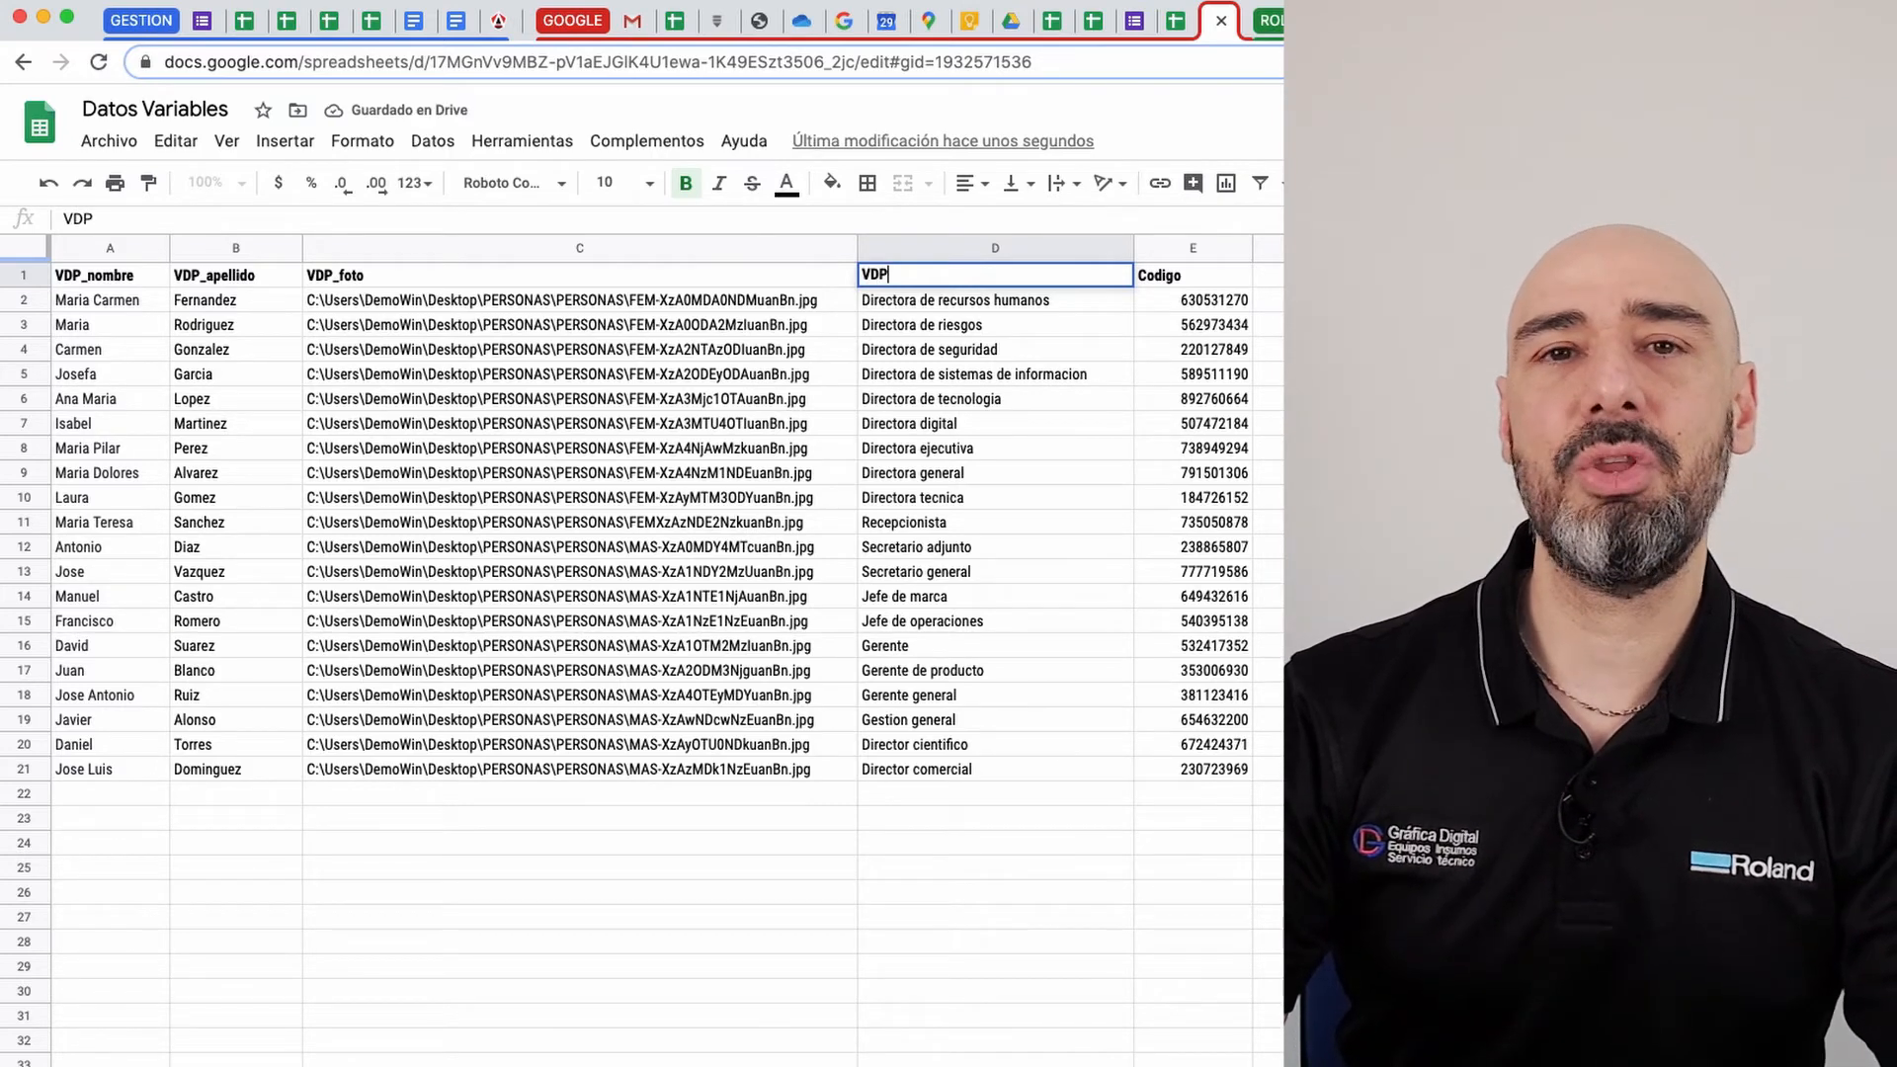
{"action": "type", "text": "_"}
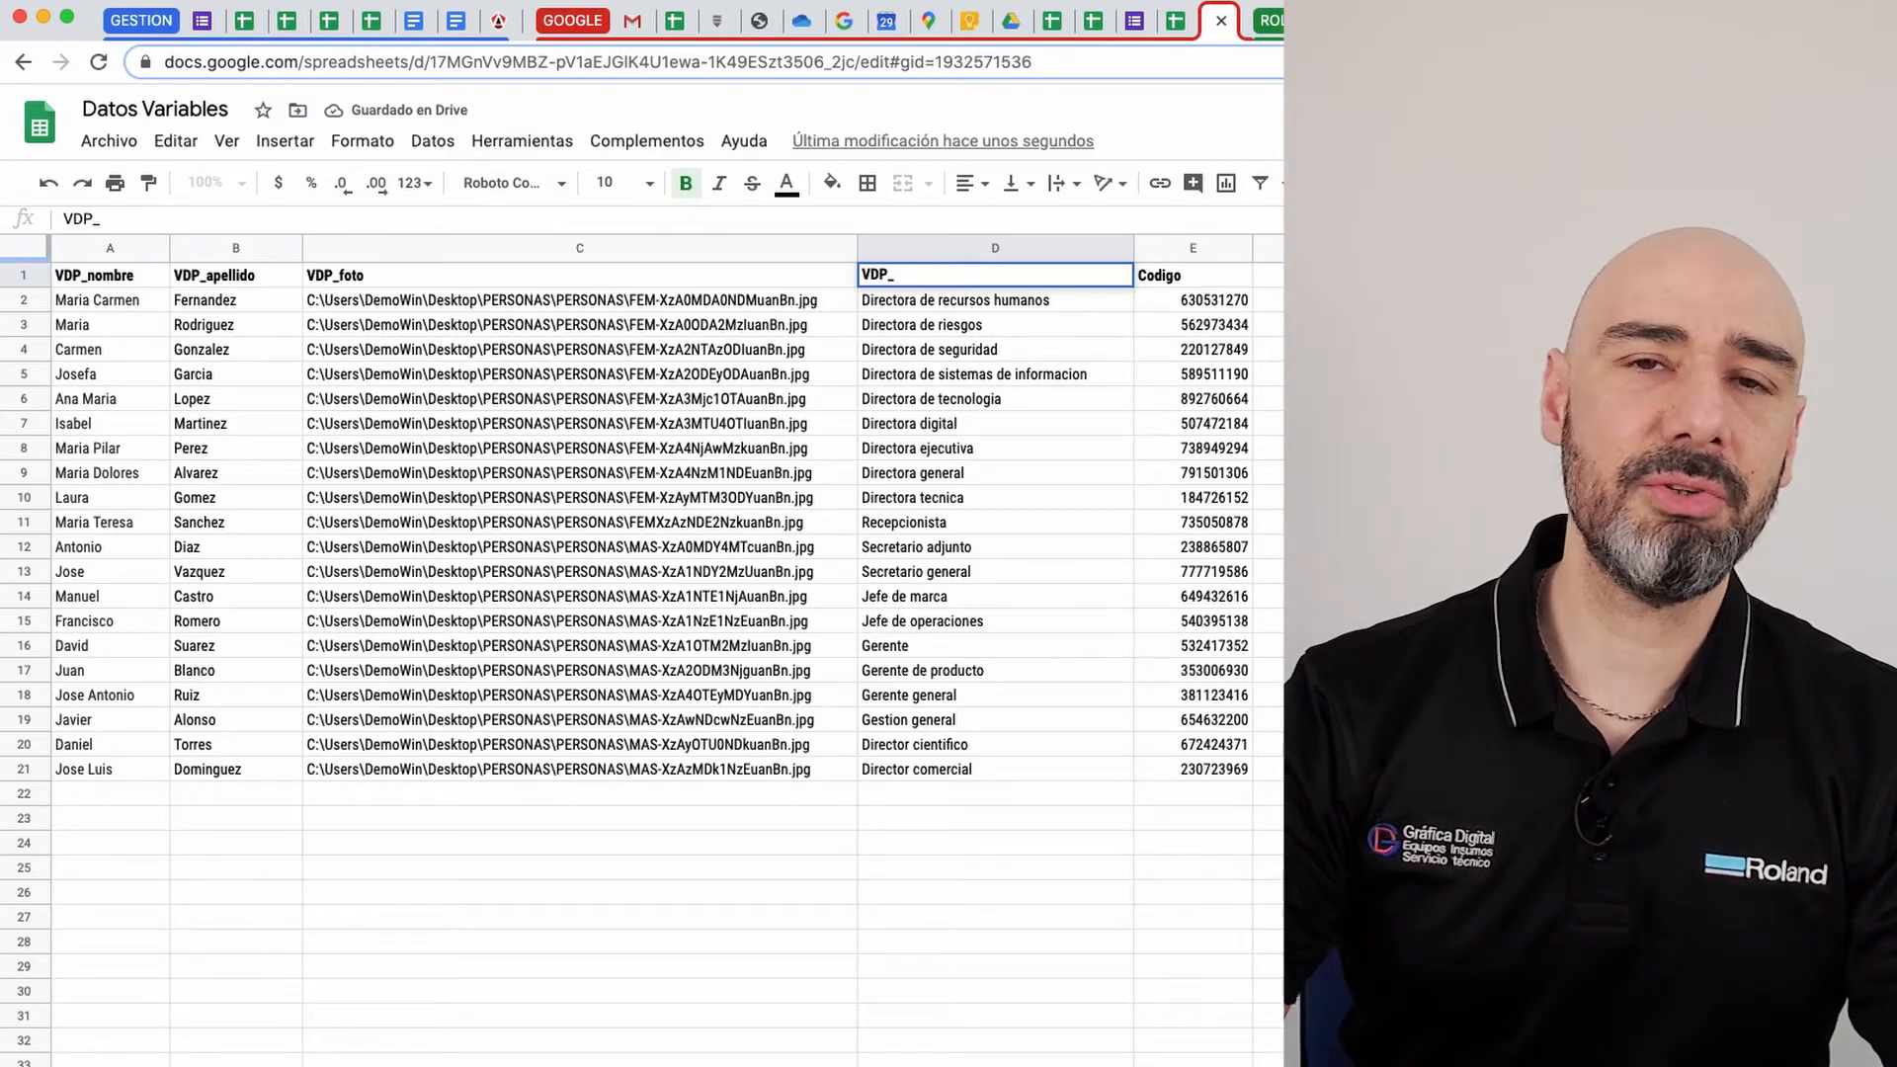
{"action": "type", "text": "pue"}
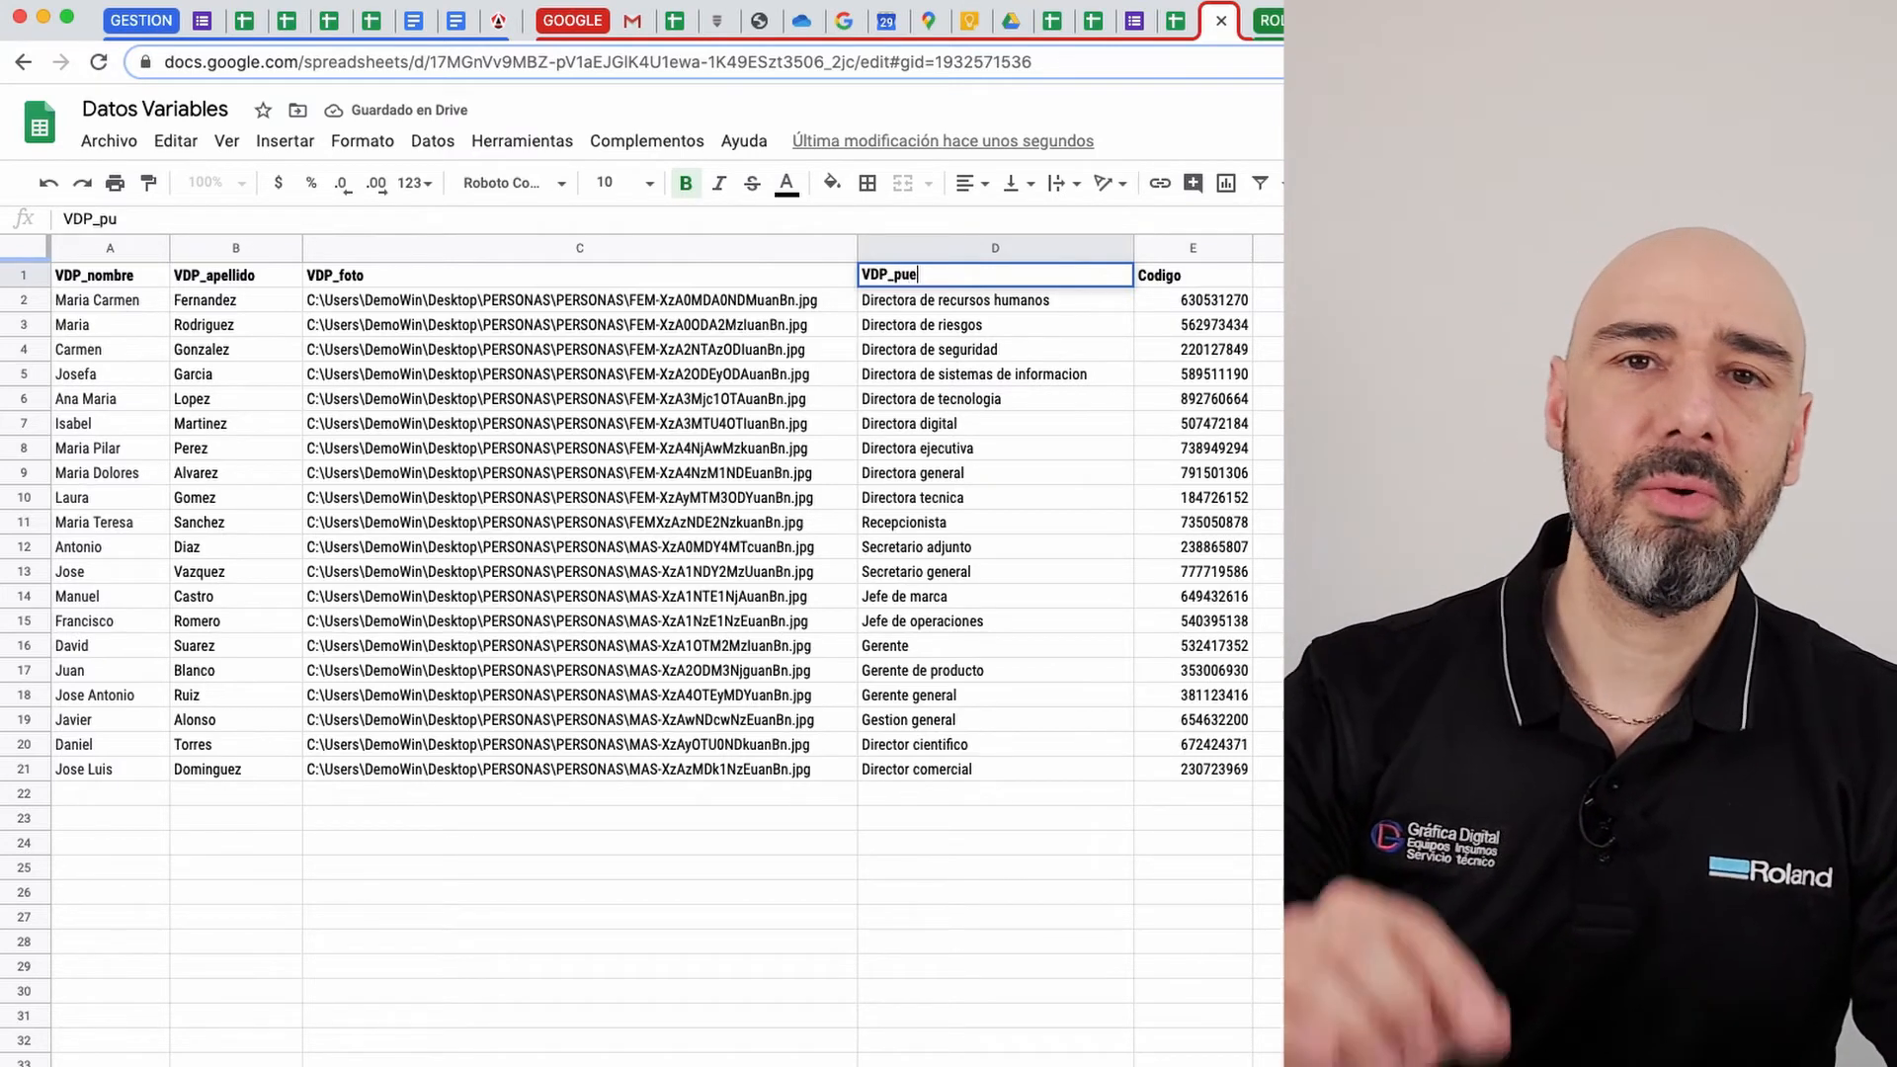
{"action": "type", "text": "sto"}
{"action": "key", "text": "Tab"}
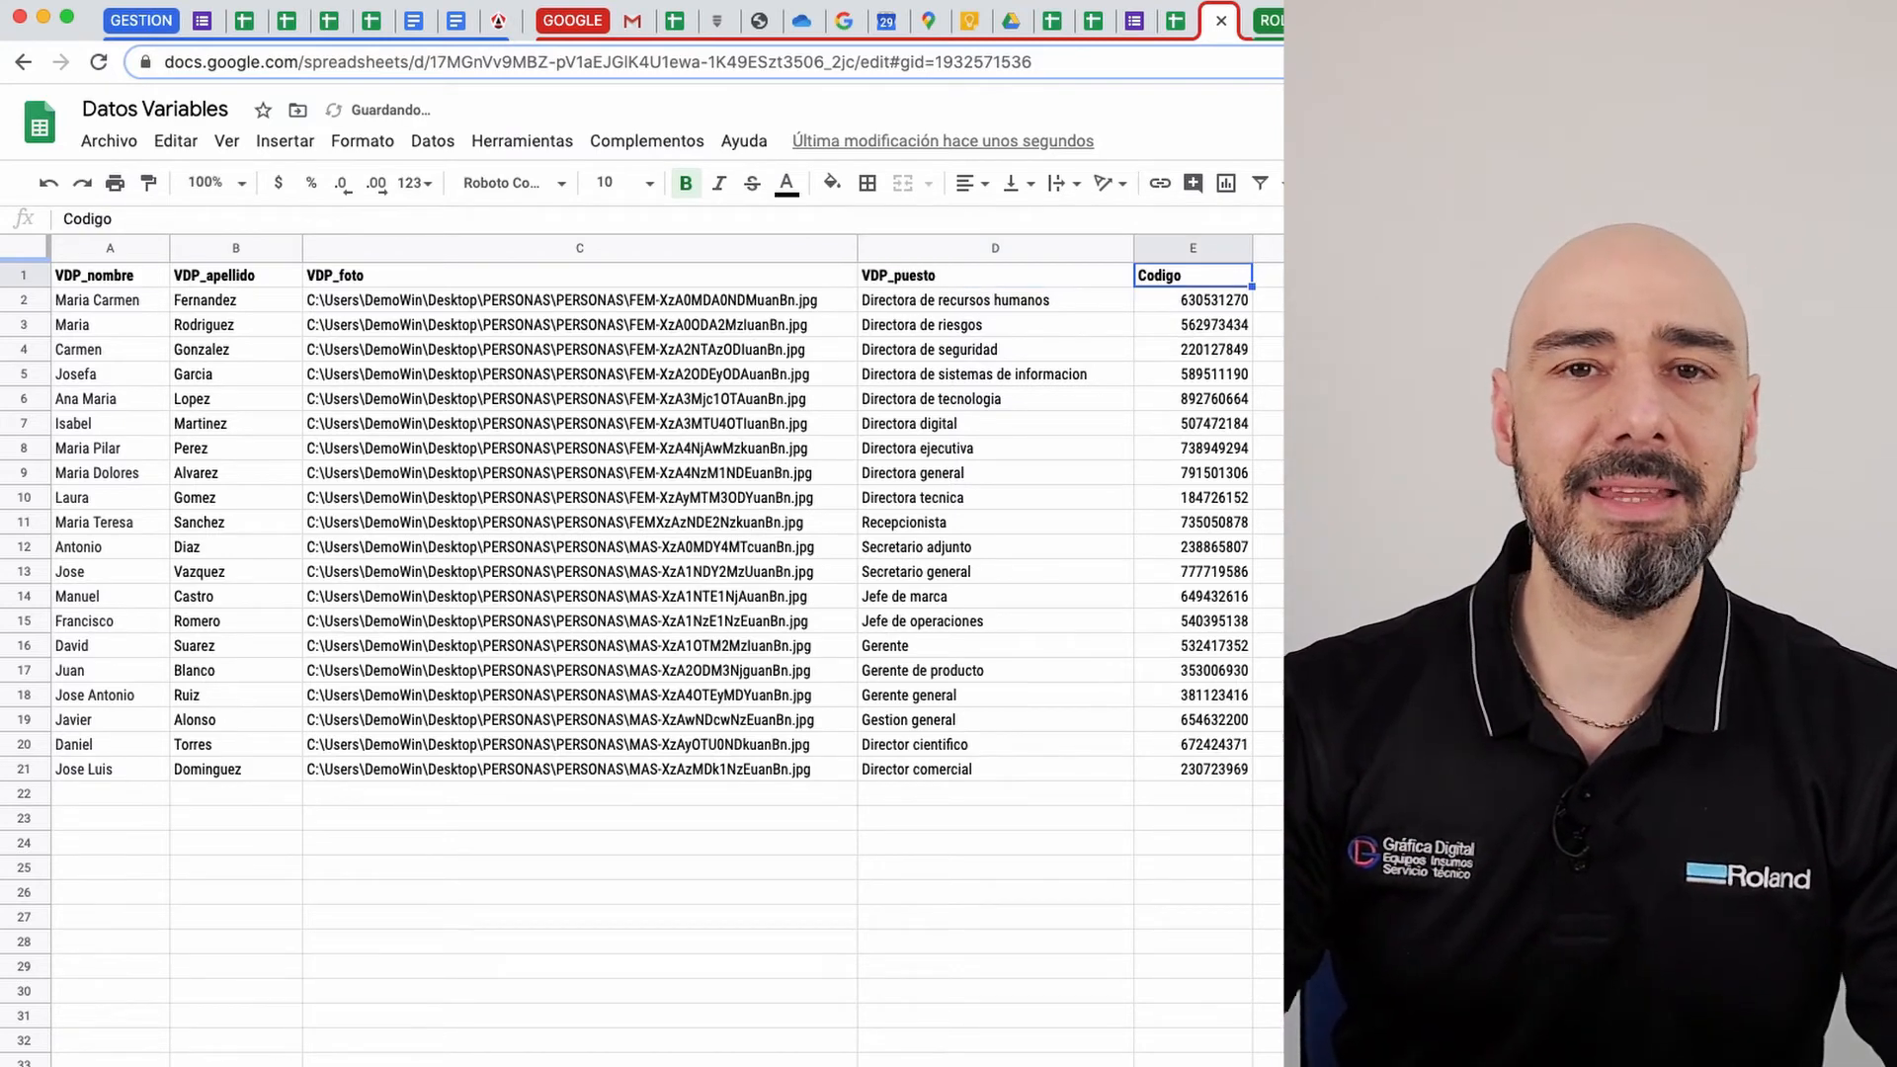
Step: Replace the Codigo column header in cell E1 with a name beginning with the prefix VDP_
{"action": "type", "text": "VD"}
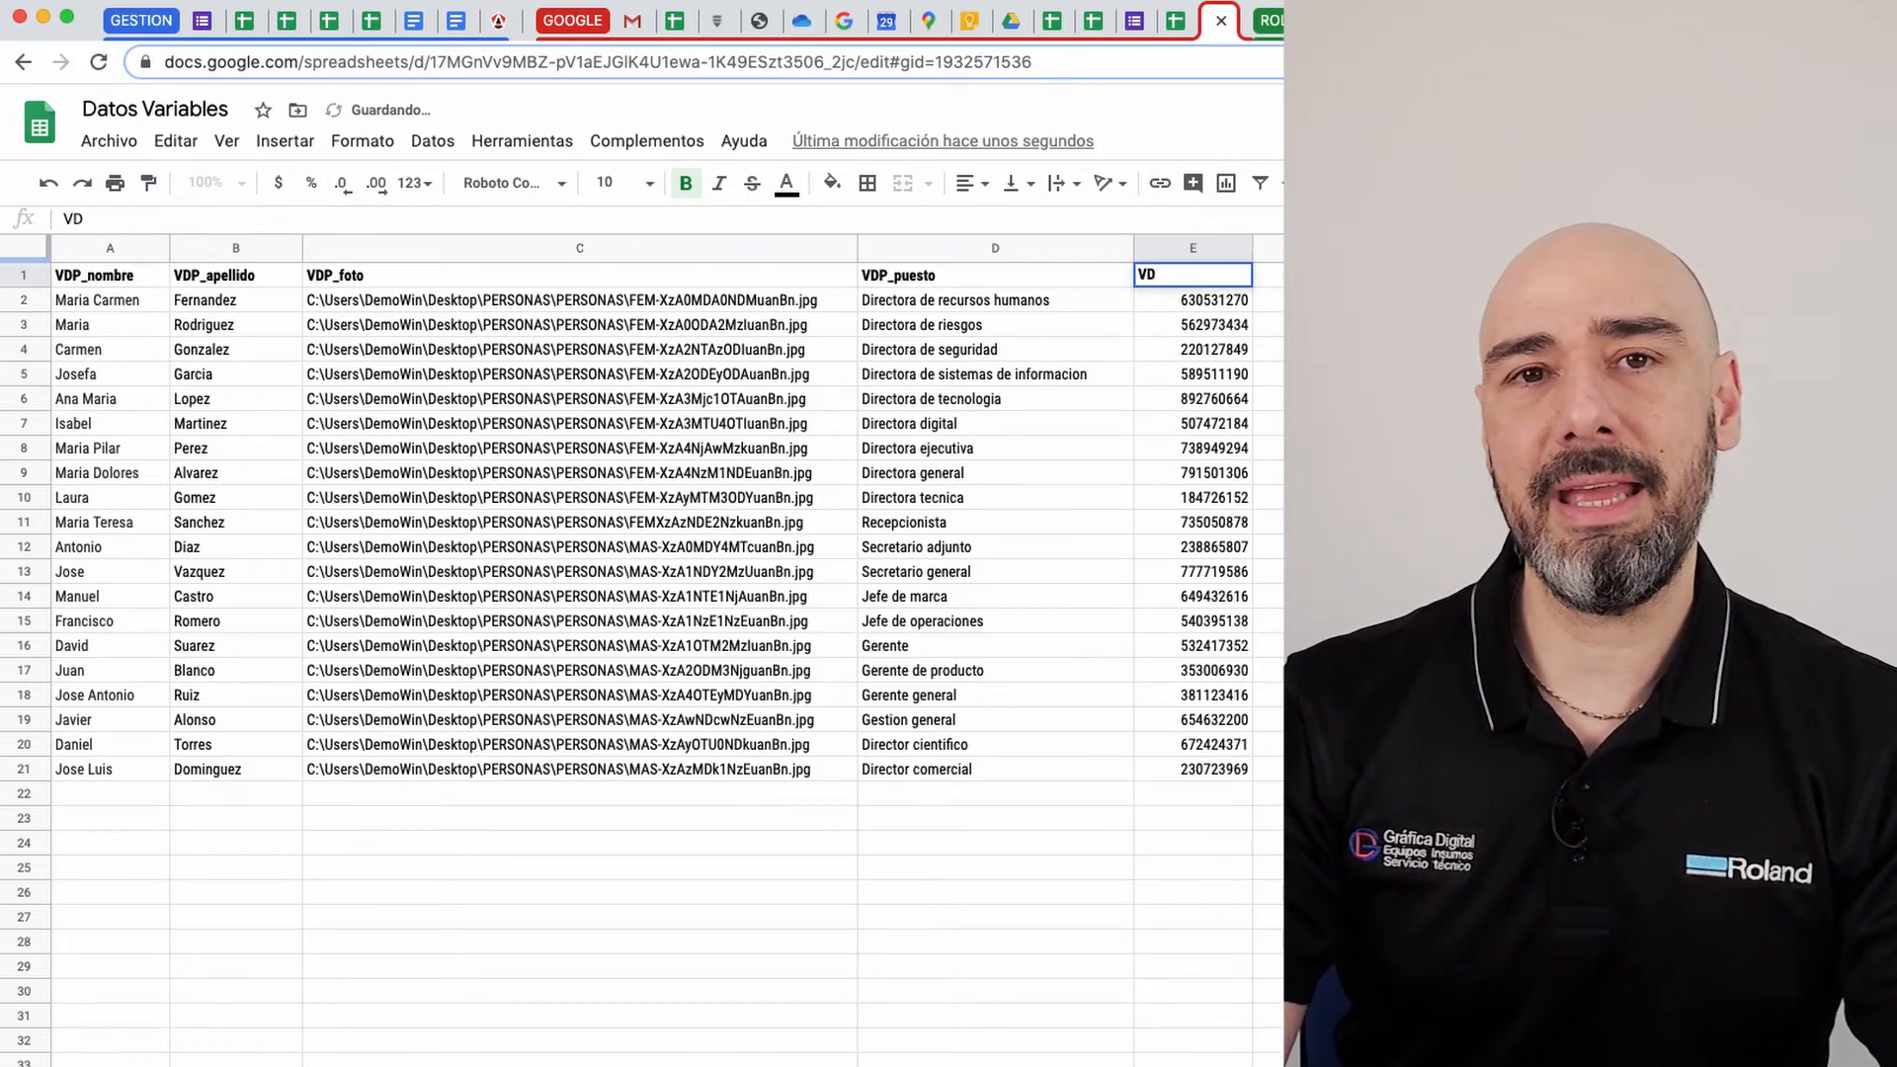
{"action": "type", "text": "P"}
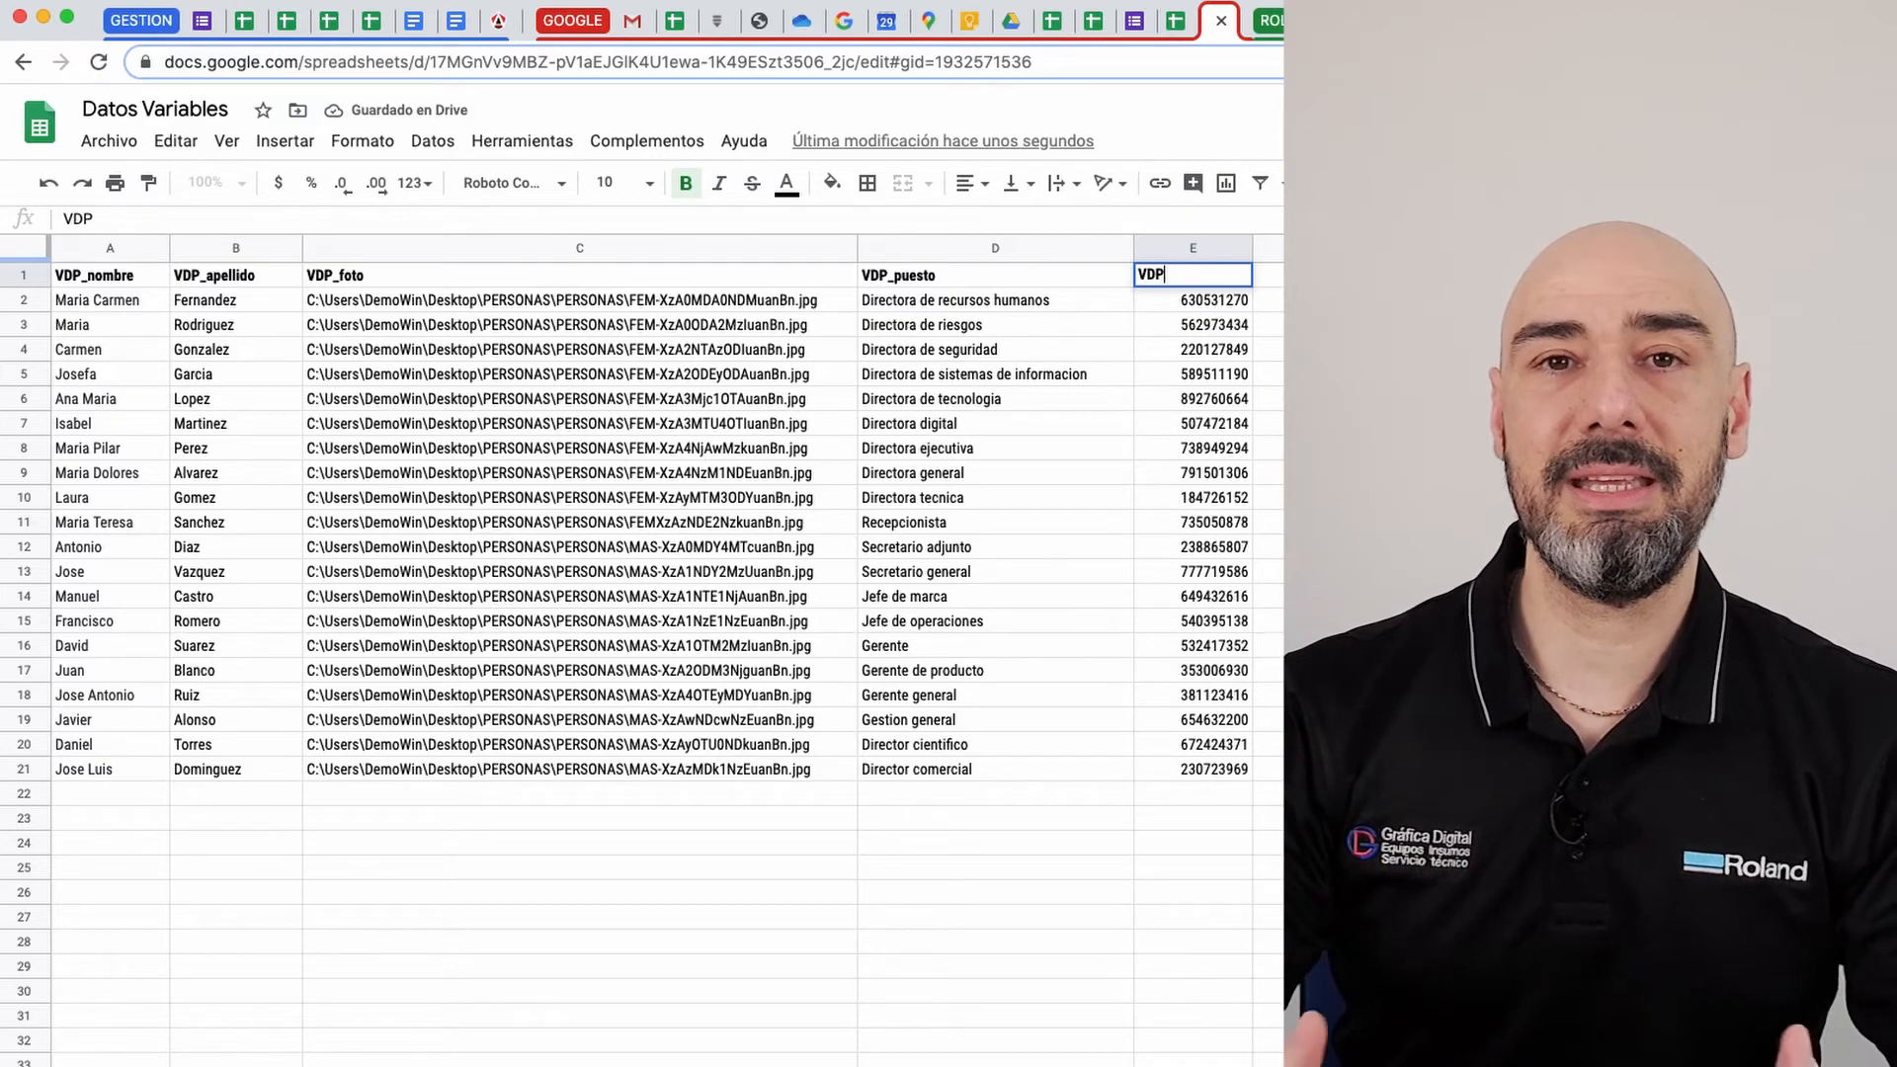
{"action": "type", "text": "_"}
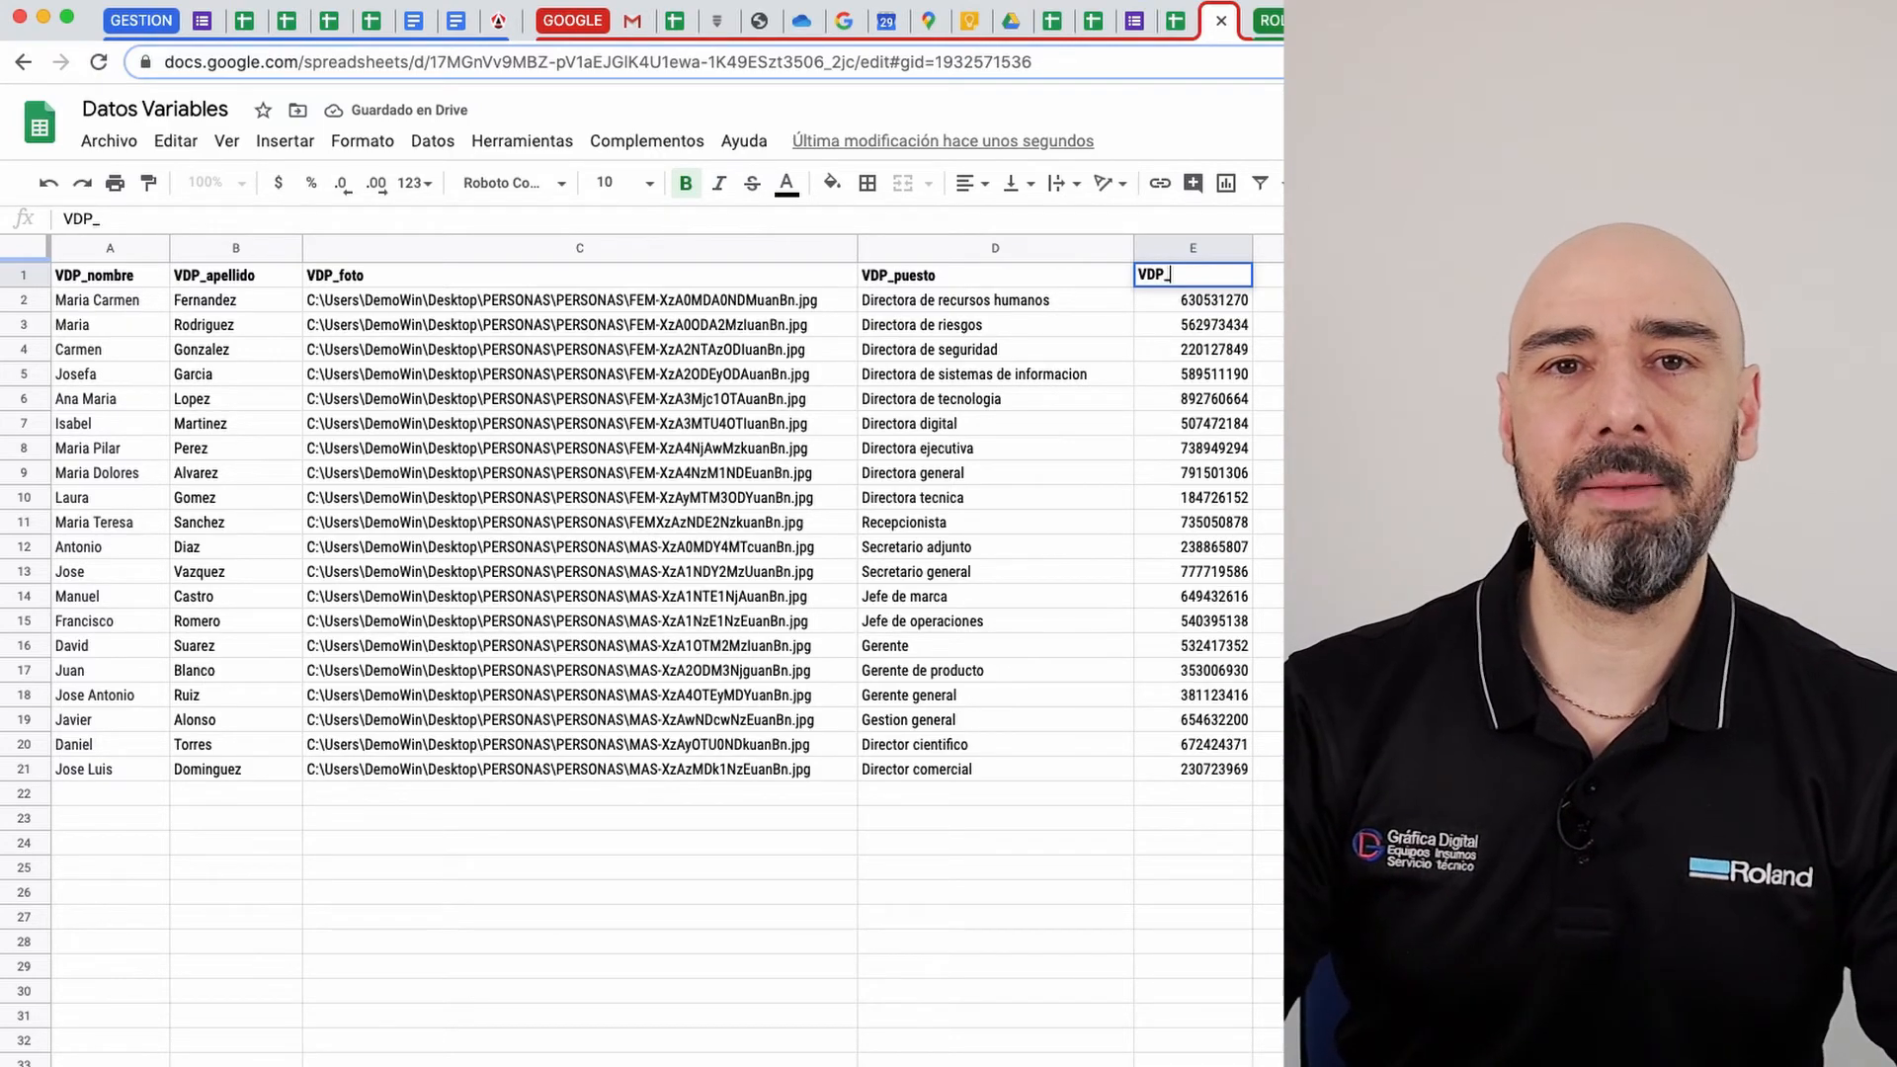